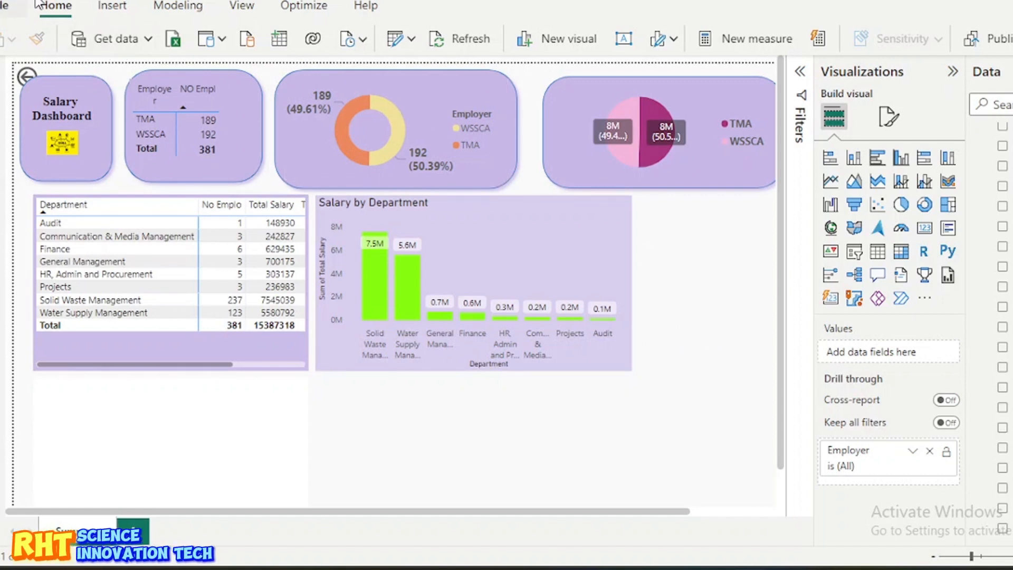
left_click(148, 43)
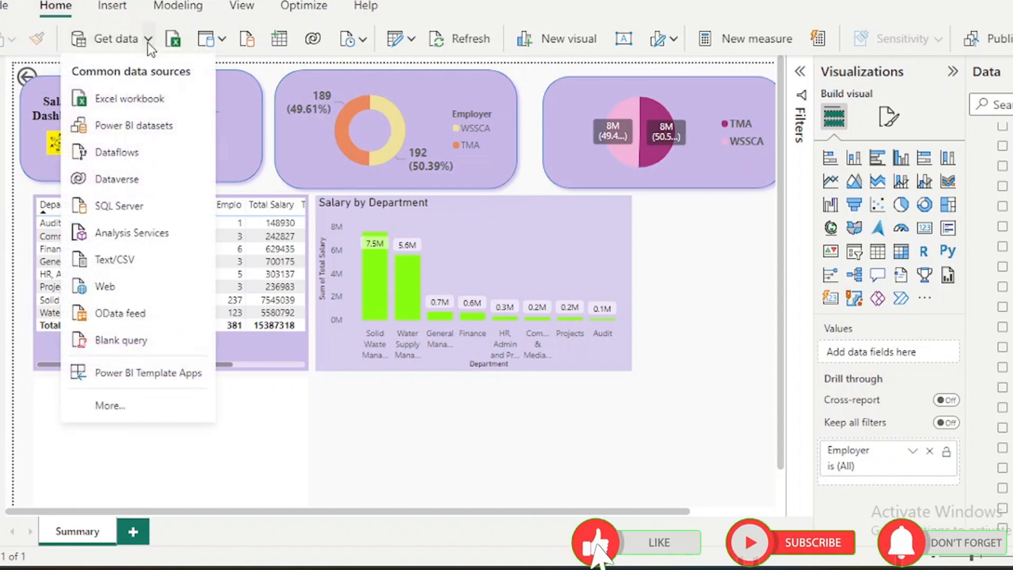
left_click(172, 42)
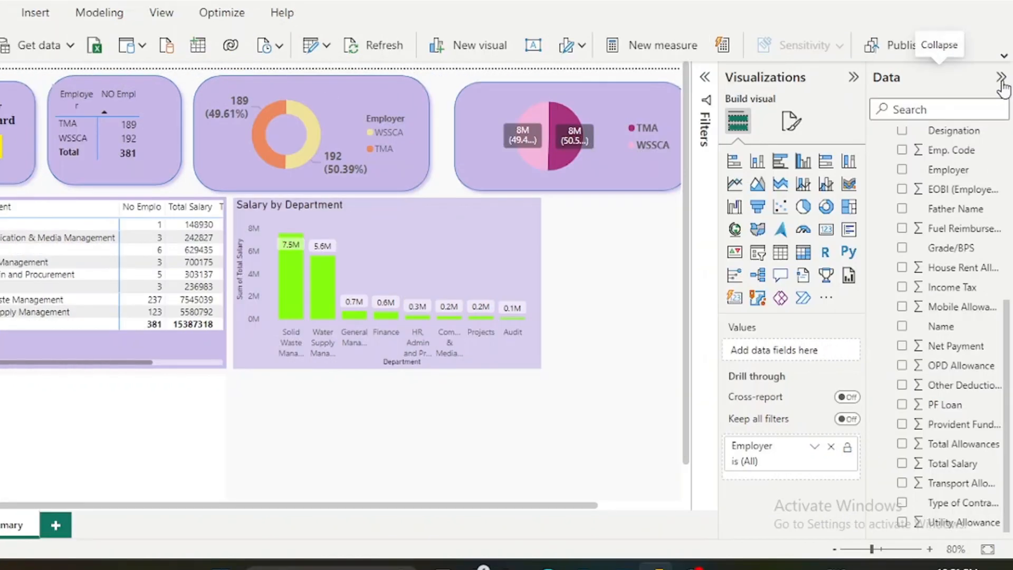
left_click(1001, 79)
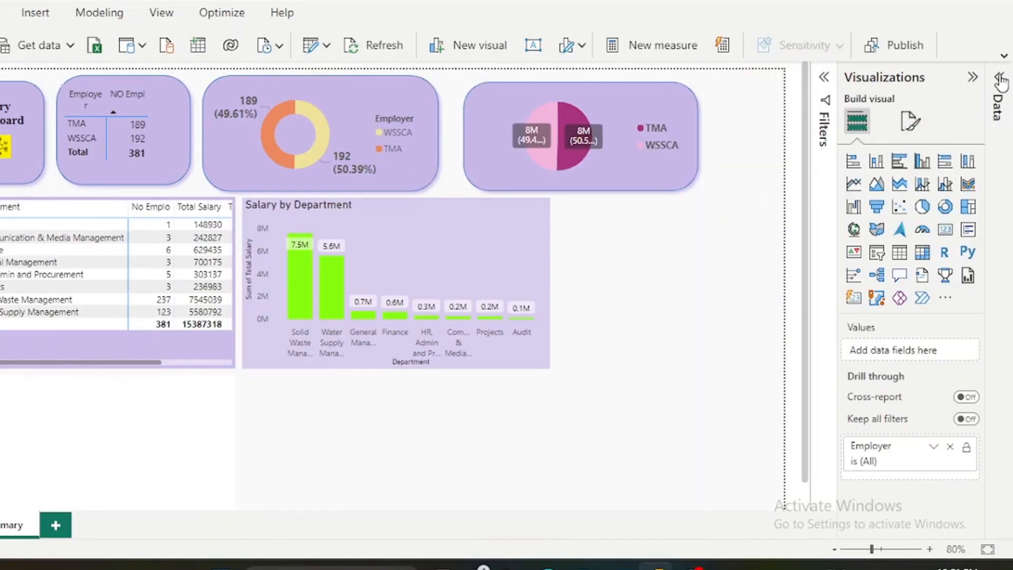
left_click(1001, 79)
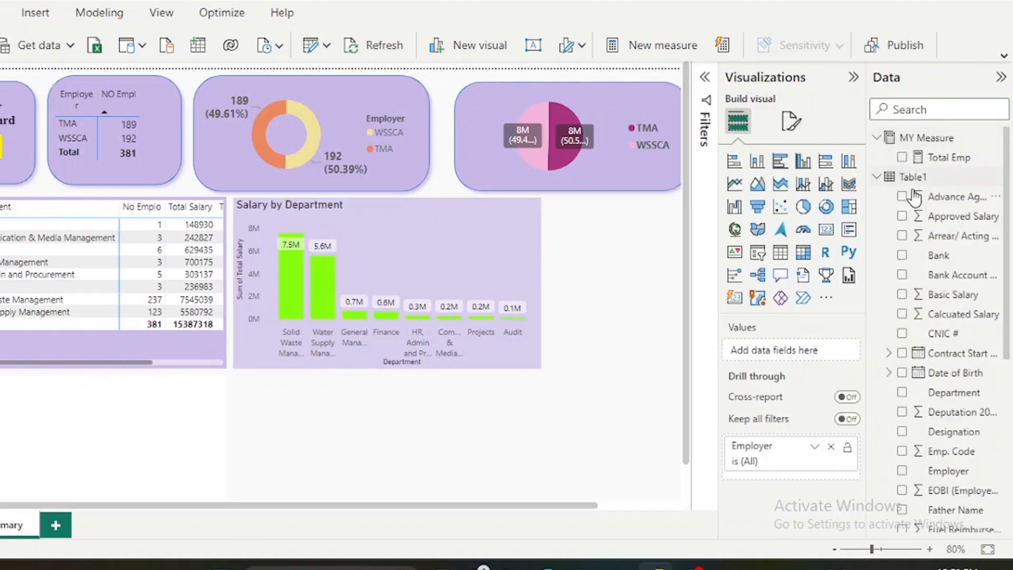
Collapse the field list of Table1 and inspect the MY Measure and Table1 entries in the data model.
left_click(884, 182)
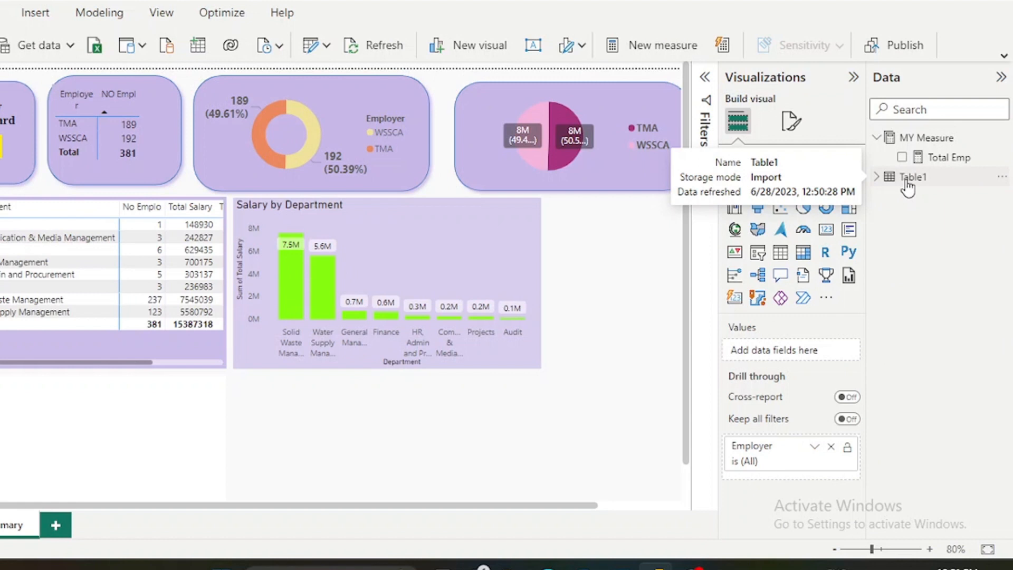
left_click(927, 140)
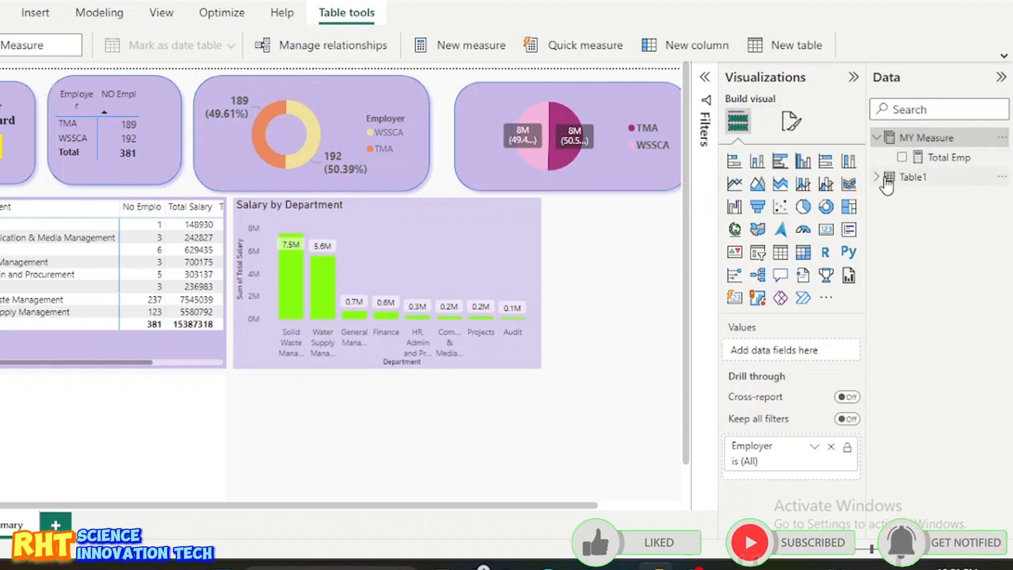
mouse_move(886, 184)
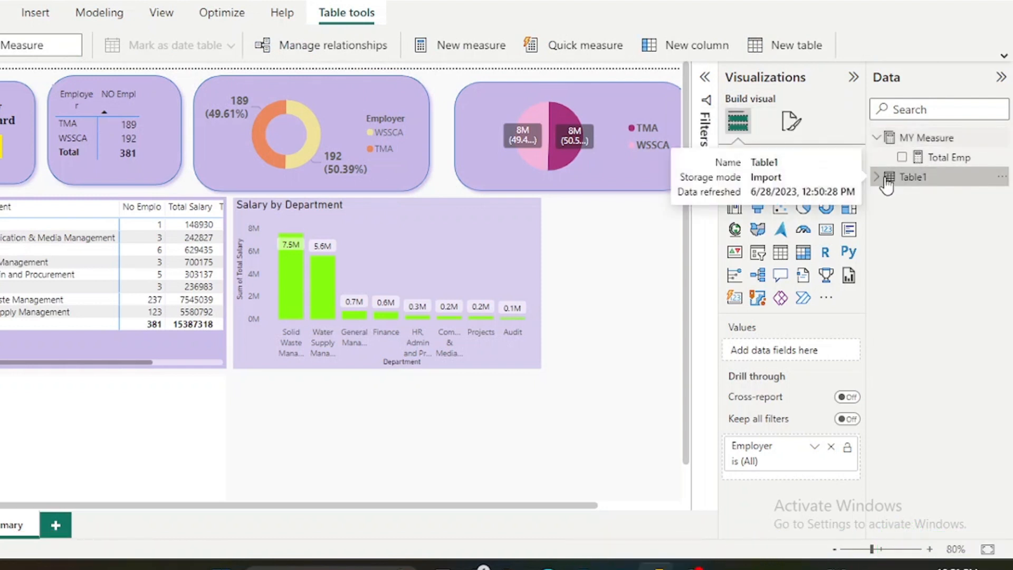
left_click(887, 182)
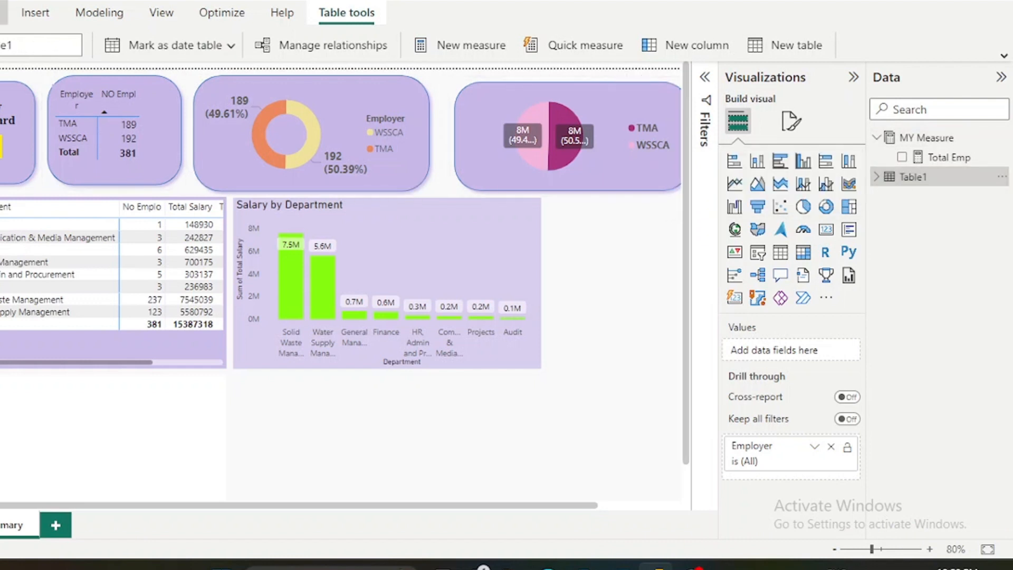
Create an empty manually entered table named "New table Measure" and load it into the model.
left_click(2, 13)
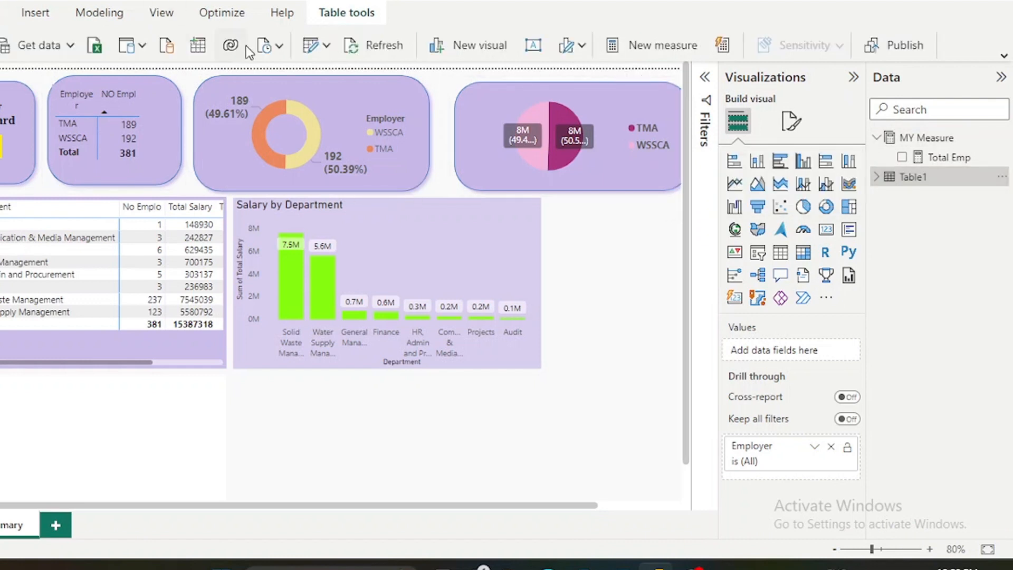
left_click(200, 50)
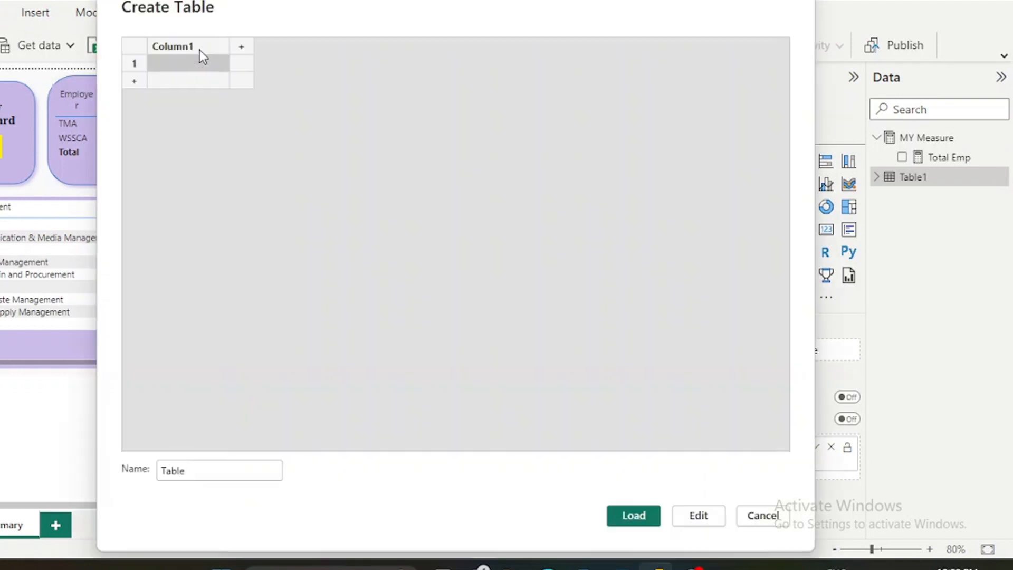
left_click(202, 475)
key("BackSpace")
key("BackSpace")
key("BackSpace")
key("BackSpace")
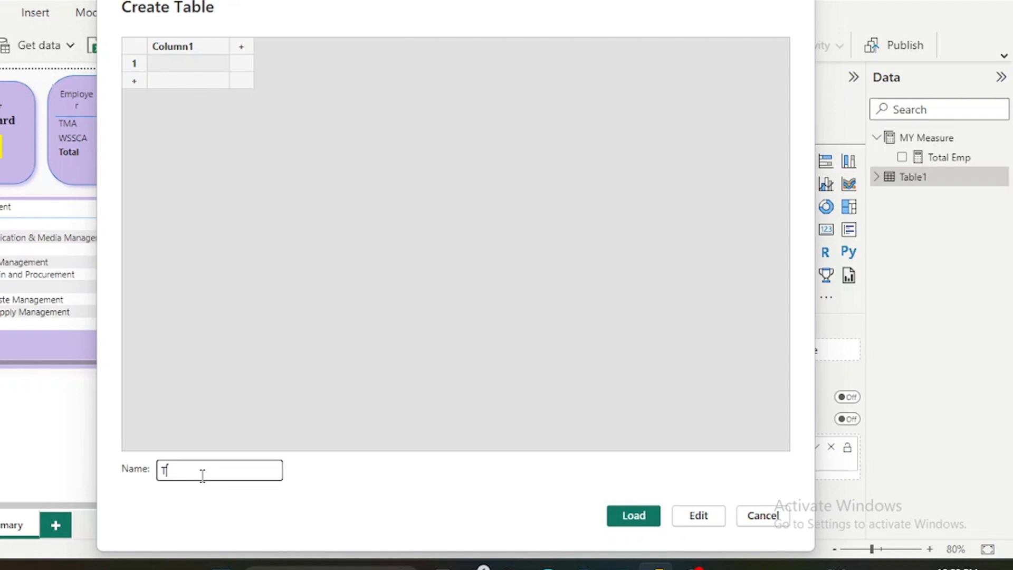
type("New table for Measure")
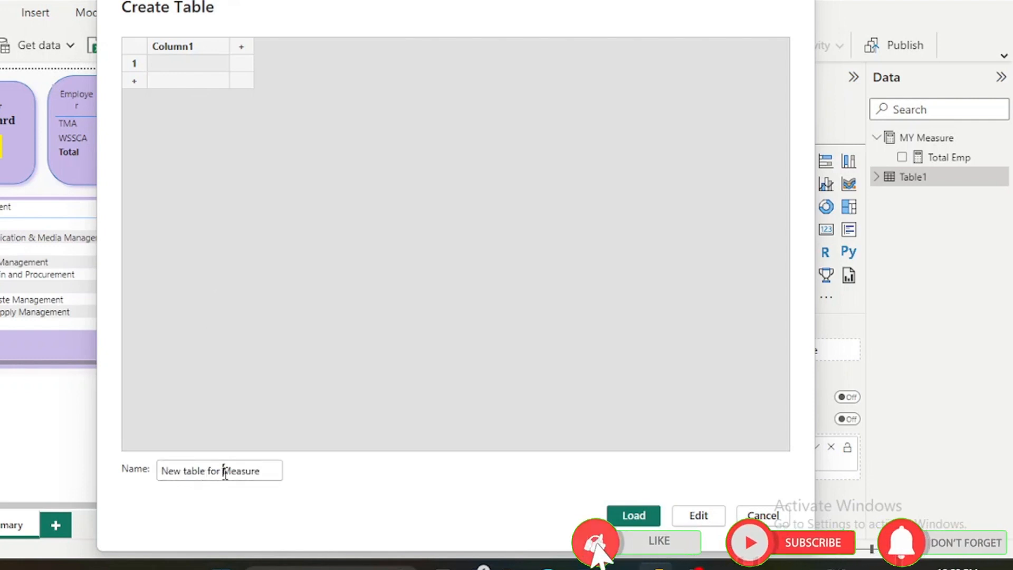
left_click(226, 473)
key("BackSpace")
key("BackSpace")
key("BackSpace")
key("BackSpace")
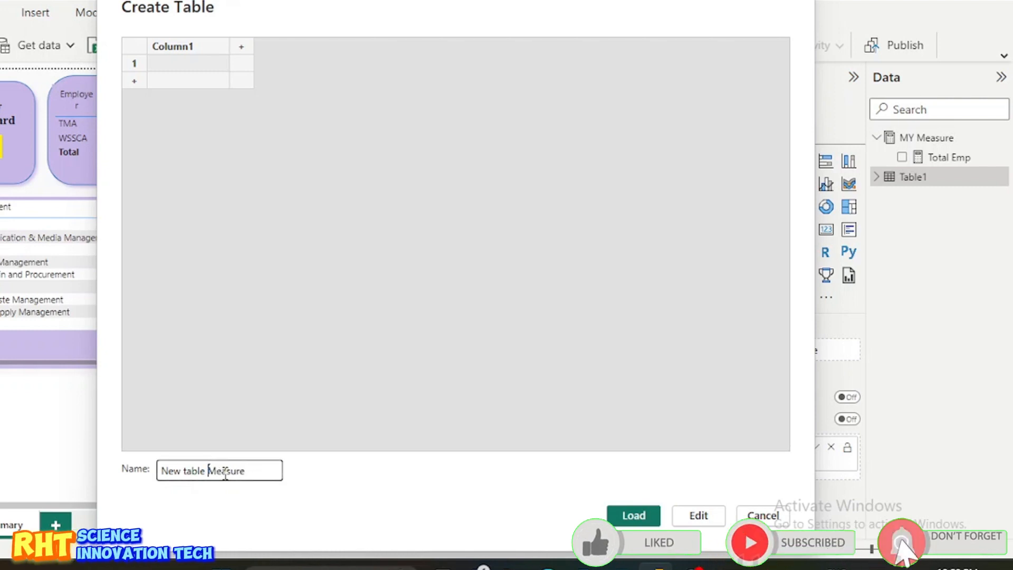
left_click(642, 517)
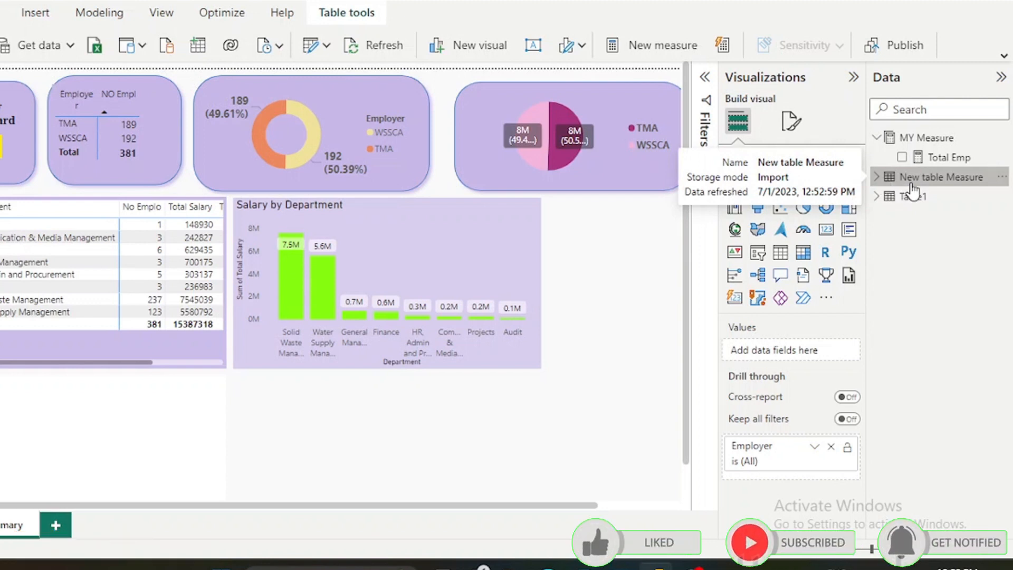
Compare the fields of Table1 and New table Measure, leaving only the New table Measure fields expanded.
left_click(884, 204)
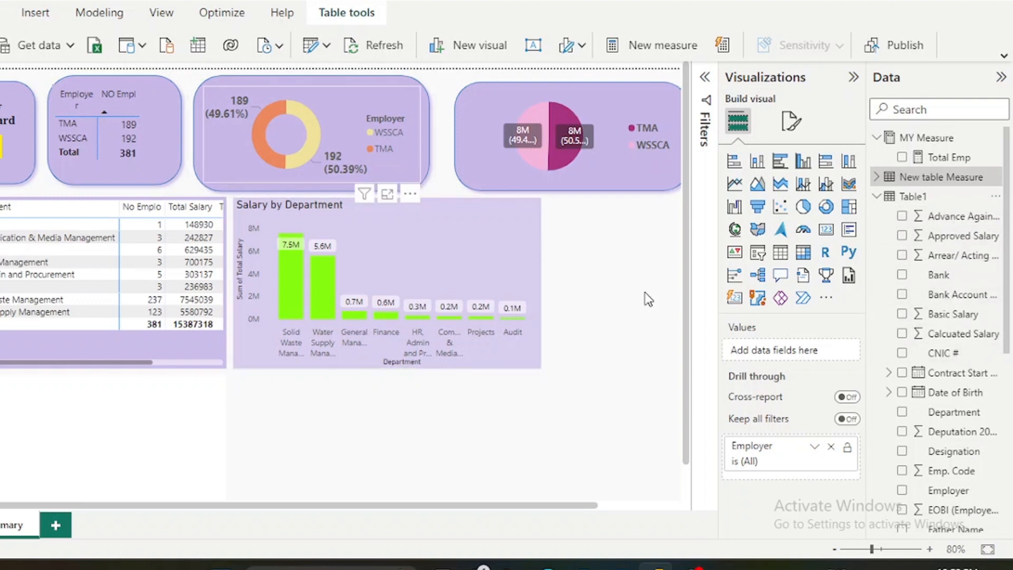
left_click(880, 181)
left_click(881, 183)
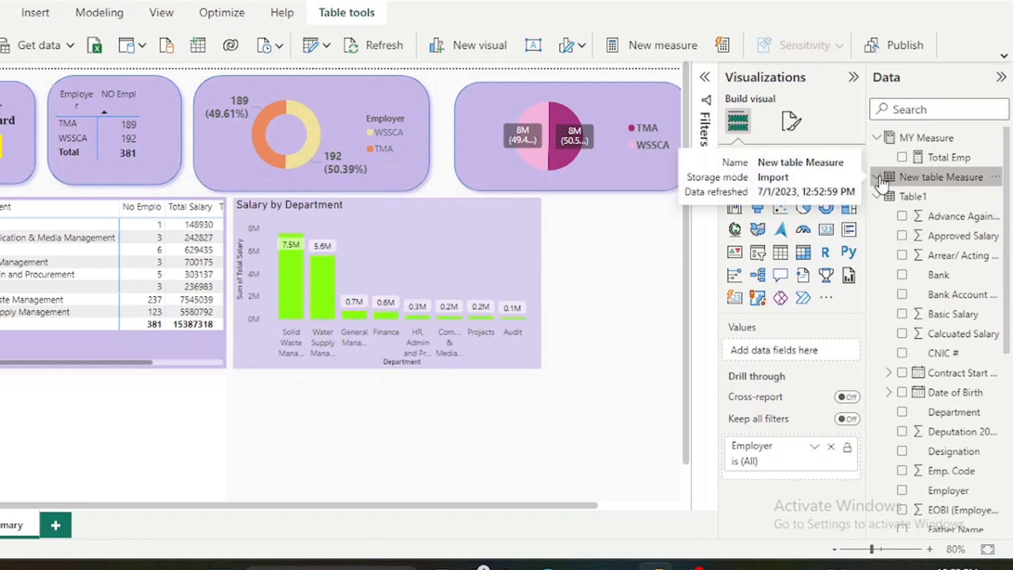
left_click(877, 194)
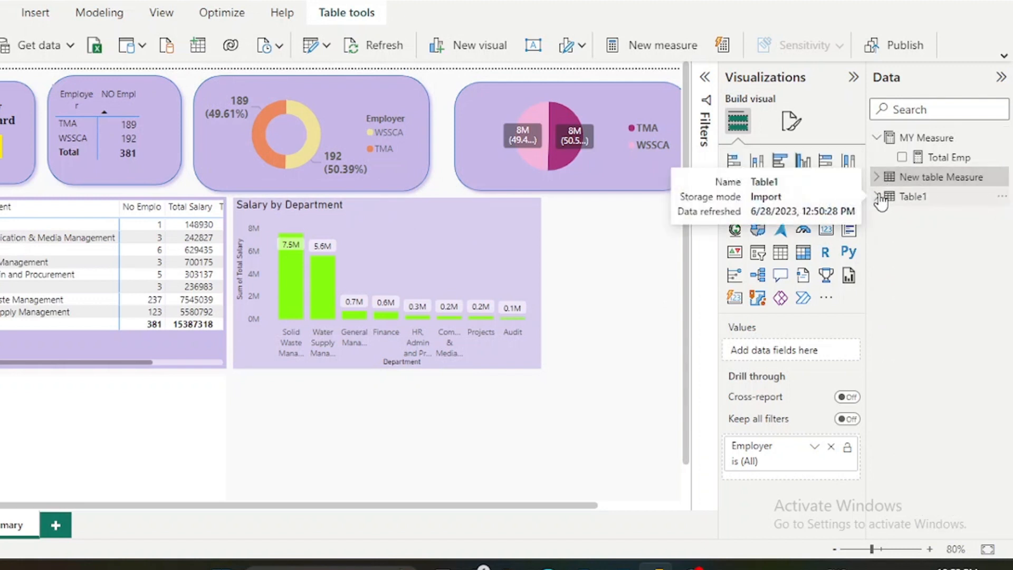
left_click(880, 180)
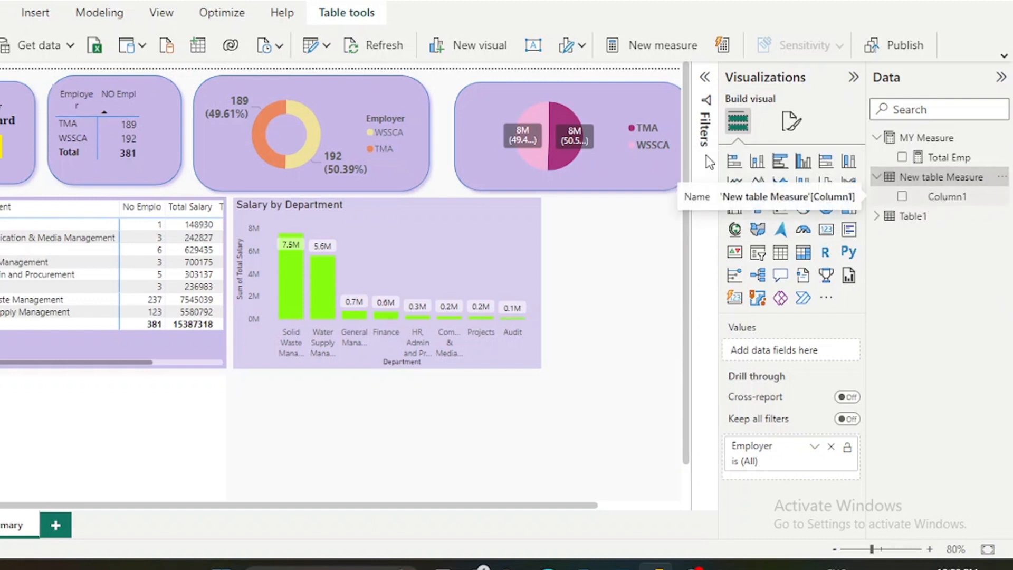
Add a new measure to New table Measure and begin its formula as Total=COUNTA('New table Measure'[Column1].
left_click(640, 48)
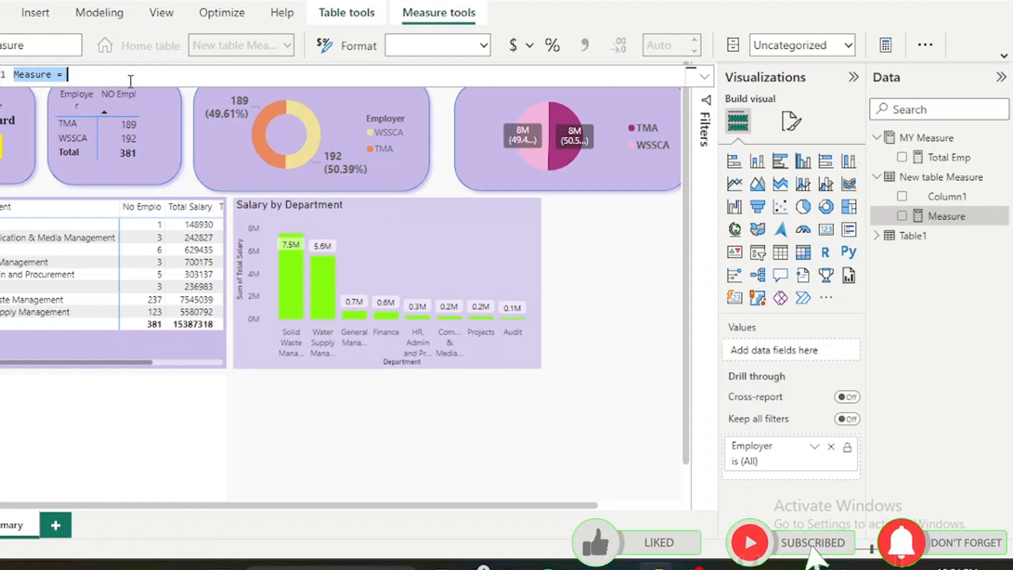
key("BackSpace")
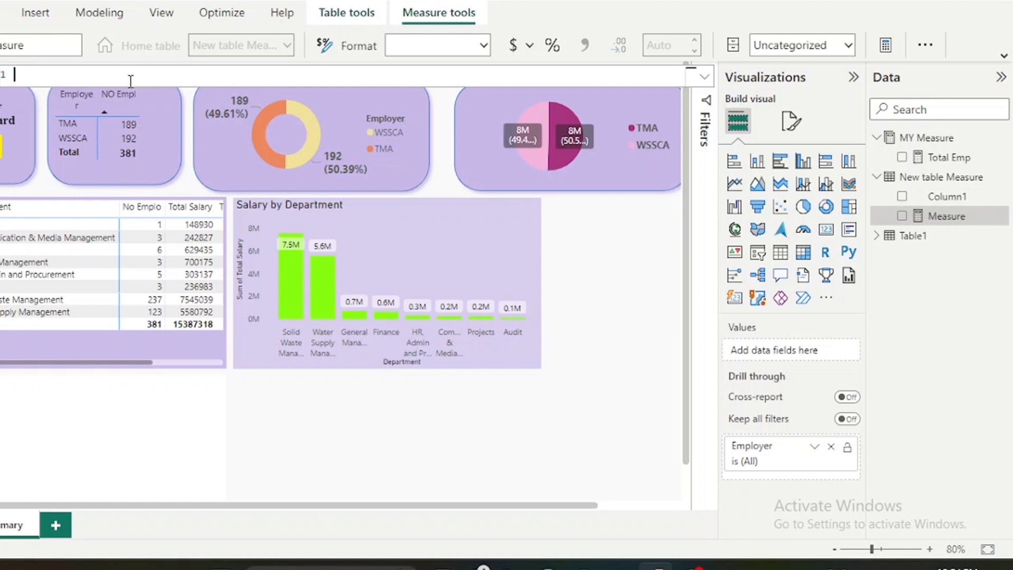
type("No")
type("co")
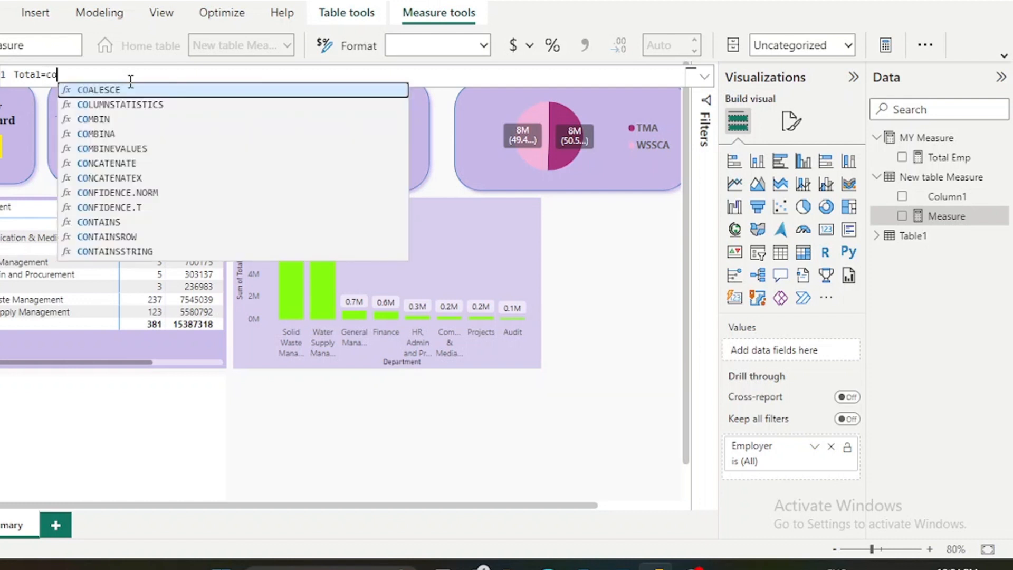
type("unt")
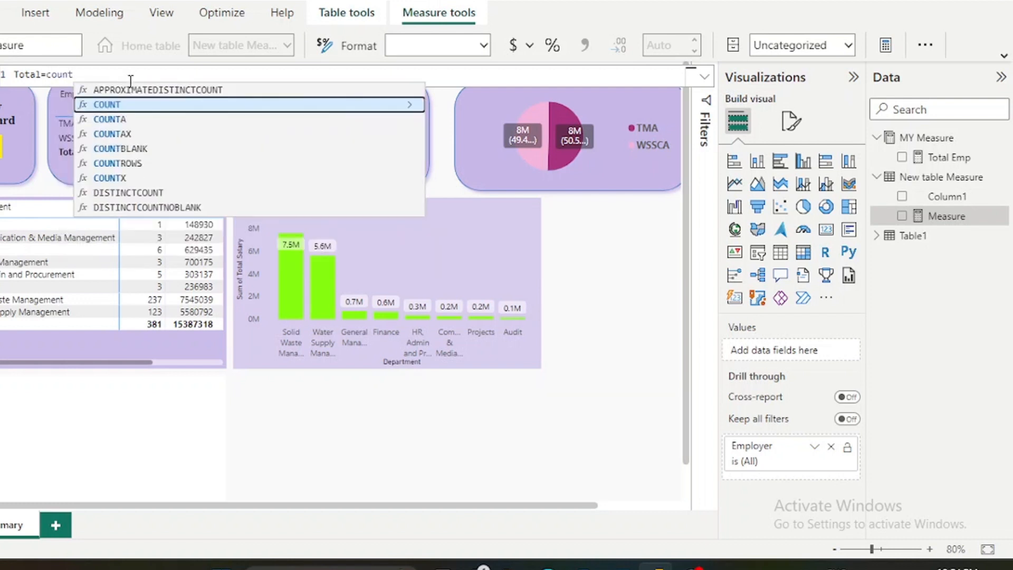
left_click(128, 119)
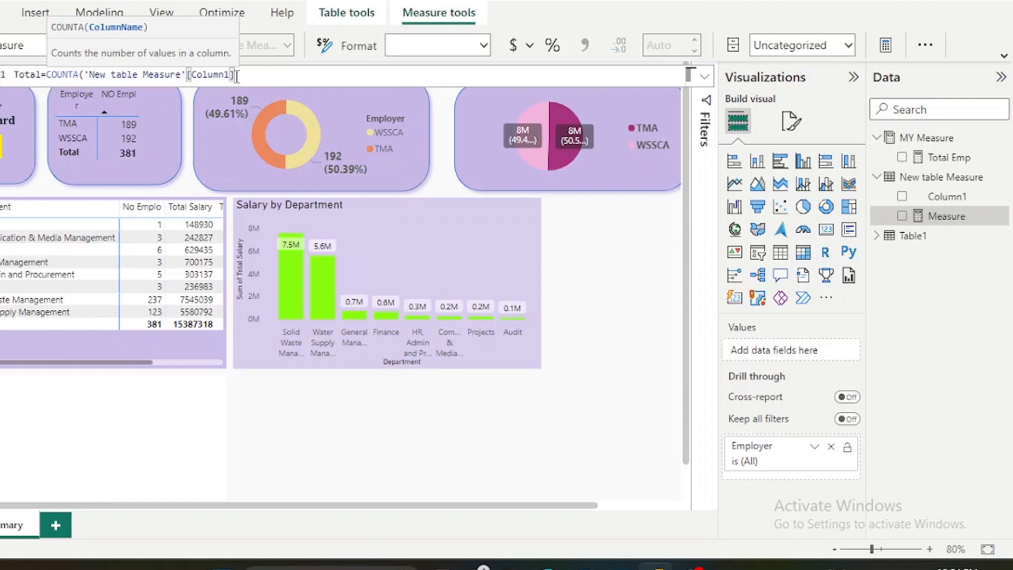
Replace the COUNTA argument with Table1[Type of Contract/Employment] and commit the Total measure.
key("BackSpace")
key("BackSpace")
key("BackSpace")
key("BackSpace")
key("BackSpace")
key("BackSpace")
key("BackSpace")
key("BackSpace")
key("BackSpace")
key("BackSpace")
key("BackSpace")
key("BackSpace")
key("BackSpace")
key("BackSpace")
key("BackSpace")
key("BackSpace")
key("BackSpace")
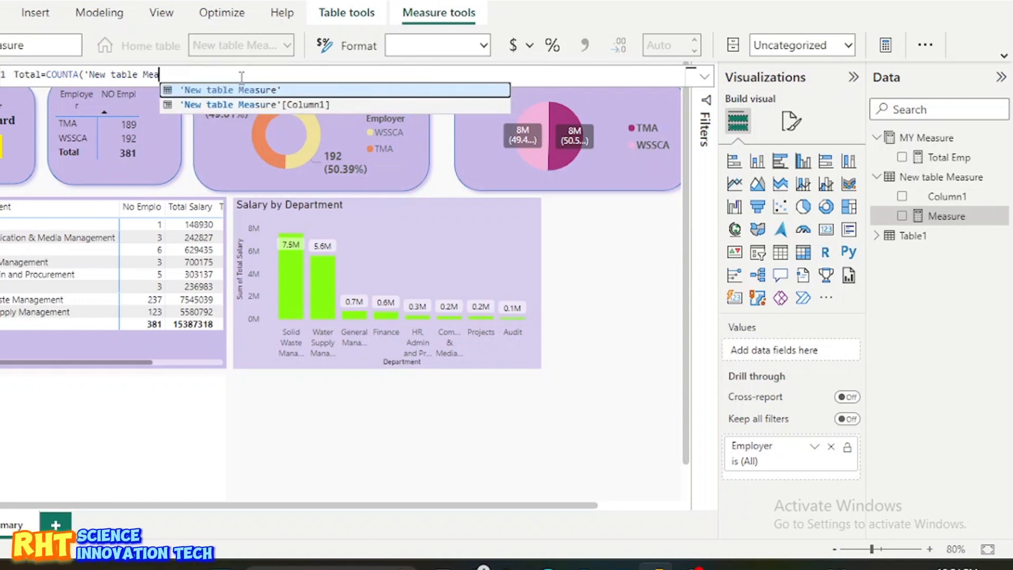
key("BackSpace")
key("BackSpace")
key("BackSpace")
key("BackSpace")
key("BackSpace")
key("BackSpace")
key("BackSpace")
key("BackSpace")
key("BackSpace")
key("BackSpace")
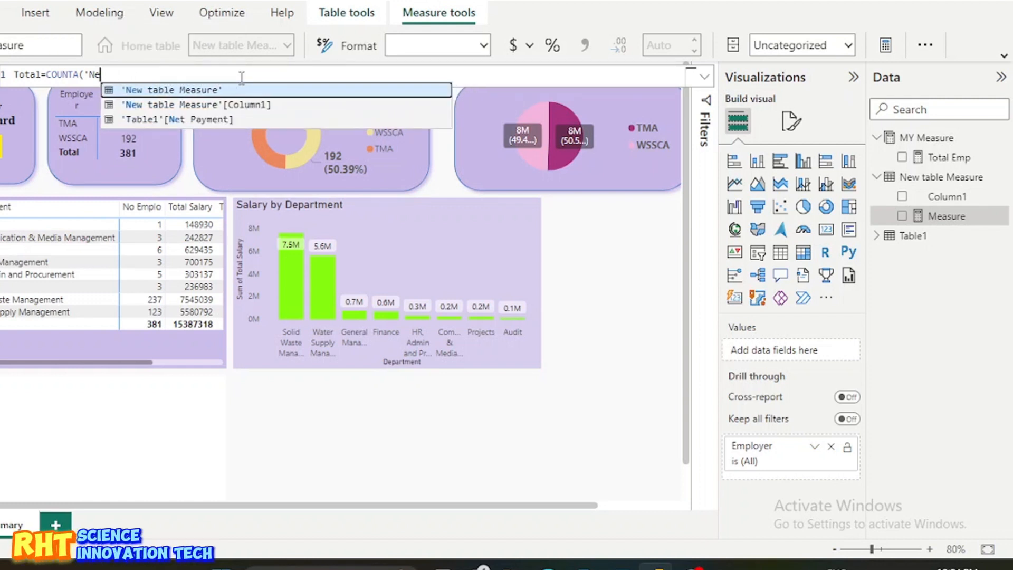
key("BackSpace")
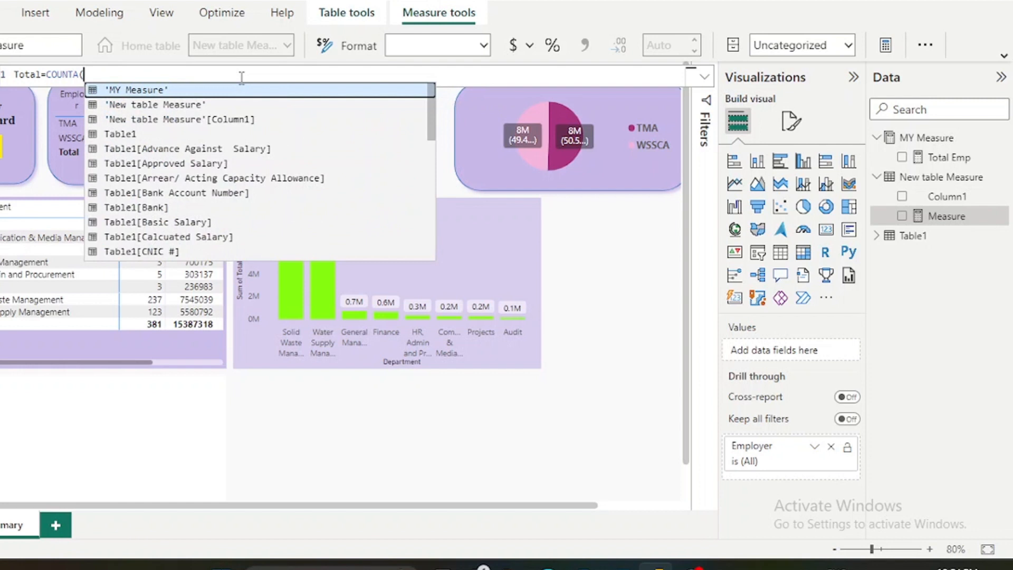
type("tab")
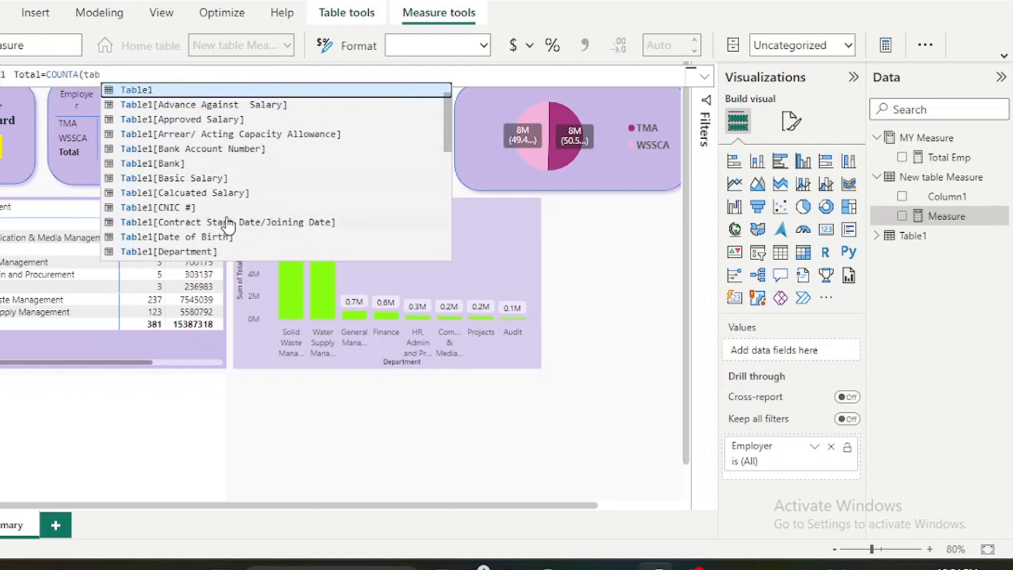
scroll(224, 219, "down", 3)
scroll(228, 225, "down", 10)
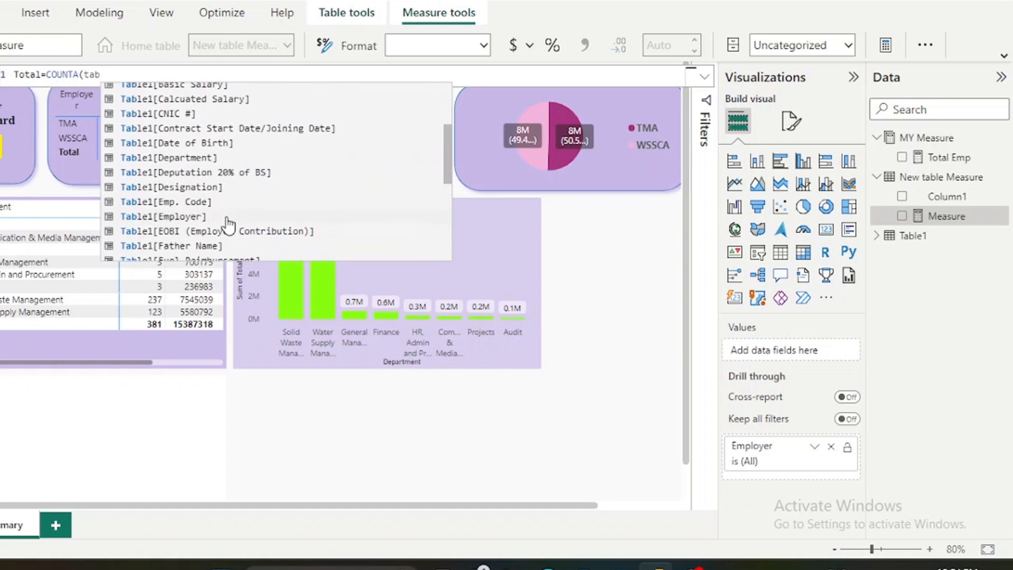
scroll(228, 224, "down", 3)
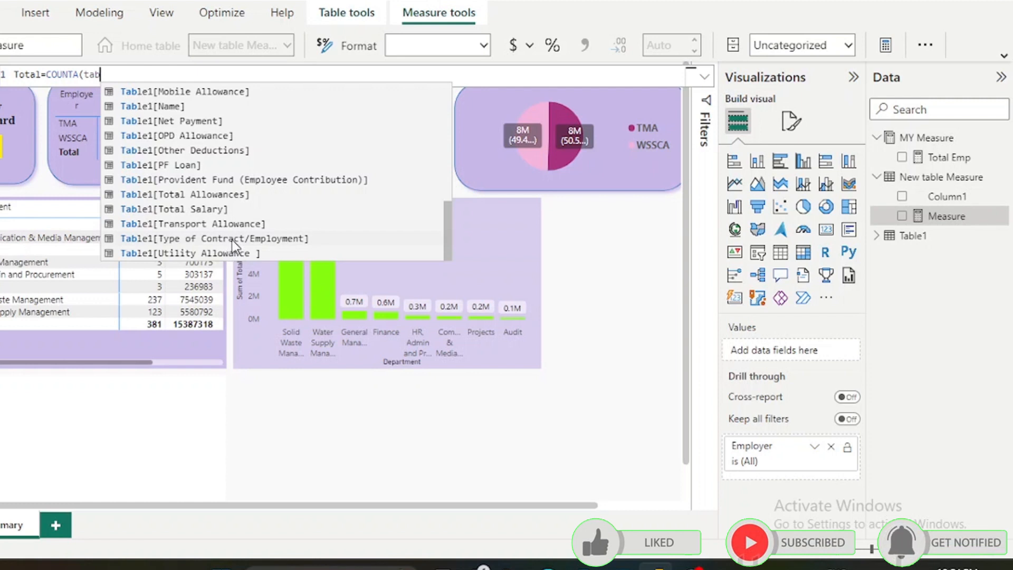
left_click(233, 240)
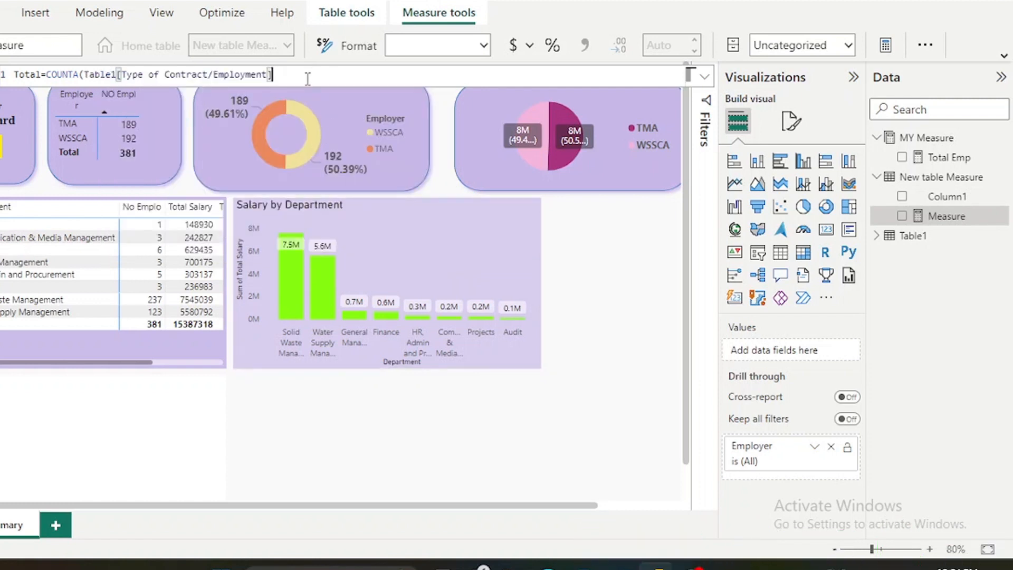
key("Return")
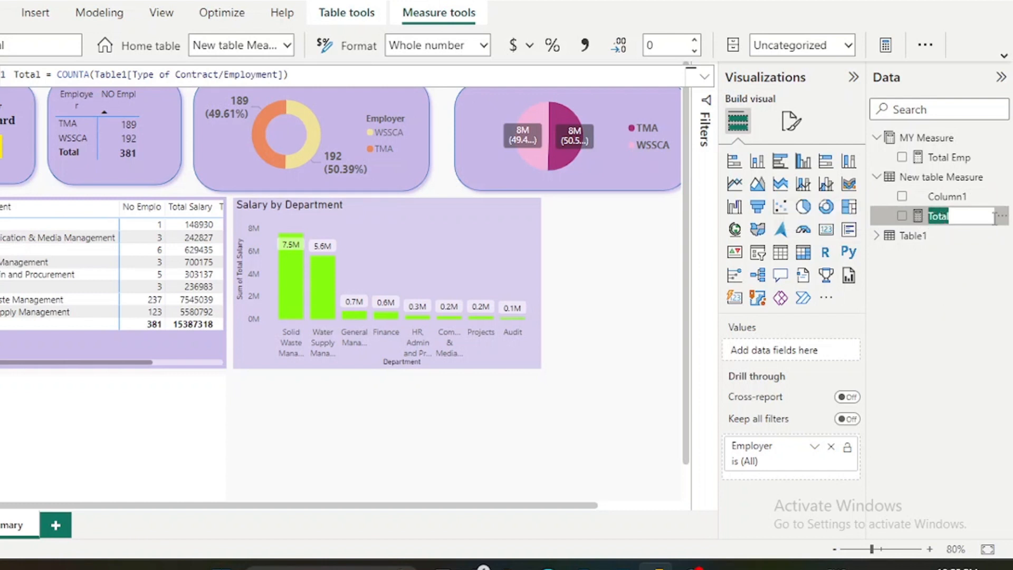
Add a multi-row card showing the Total measure below the Salary by Department chart and shrink it to fit its content.
left_click(848, 232)
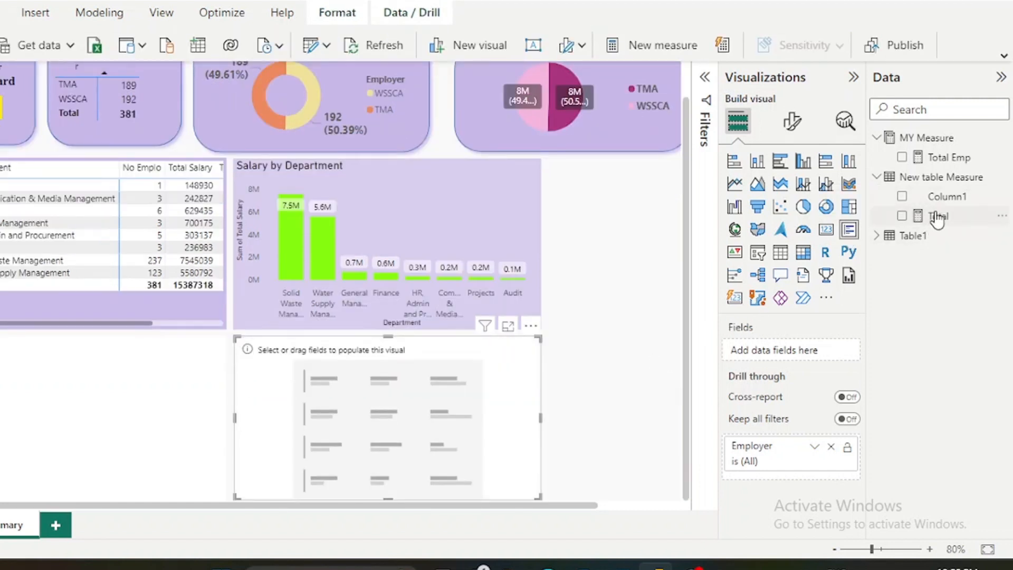
left_click_drag(937, 219, 388, 431)
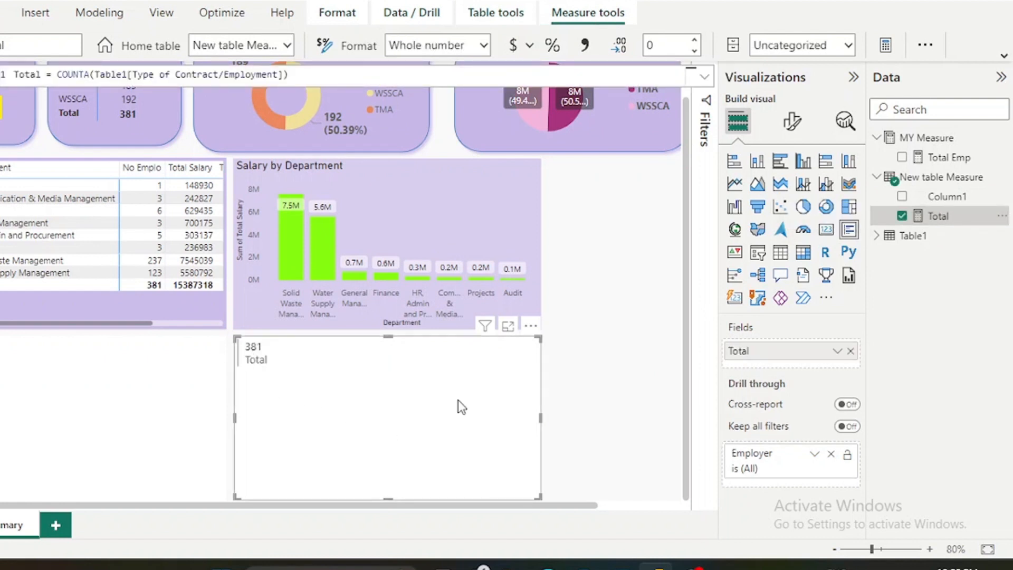
left_click_drag(542, 429, 412, 409)
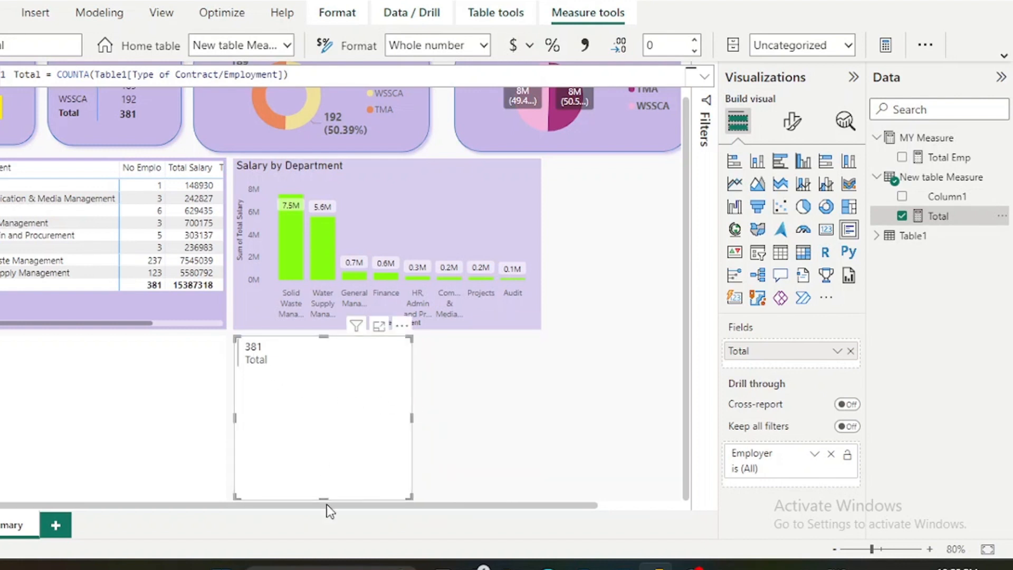
left_click_drag(322, 497, 299, 377)
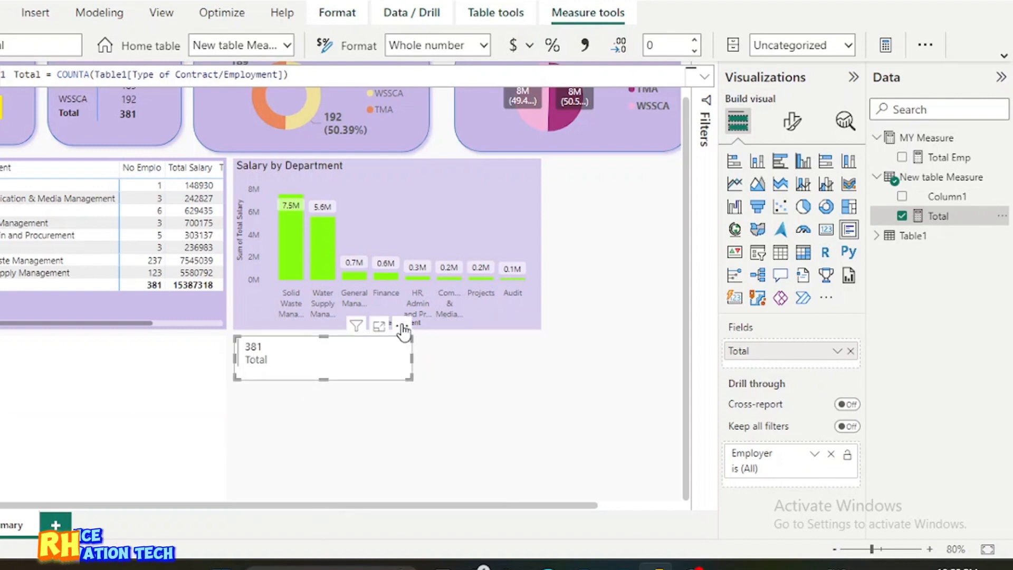
Remove the multi-row card showing Total from below the Salary by Department chart.
left_click(401, 325)
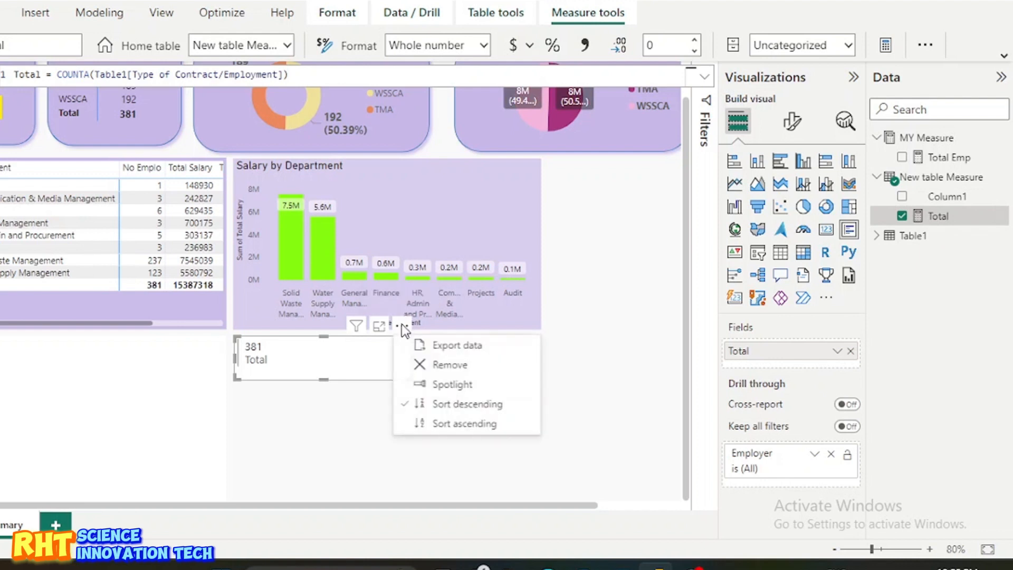
left_click(445, 365)
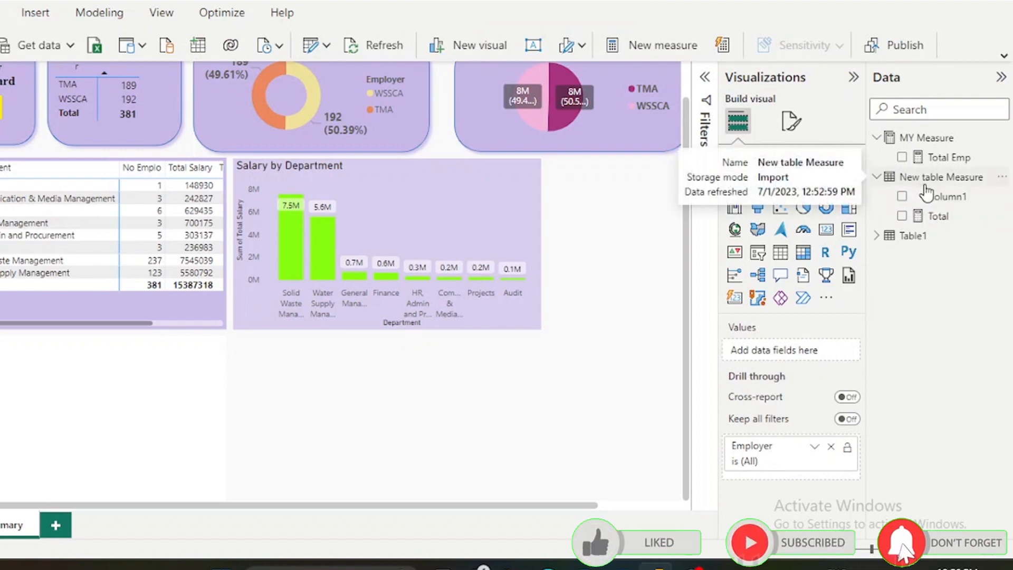
scroll(670, 287, "up", 2)
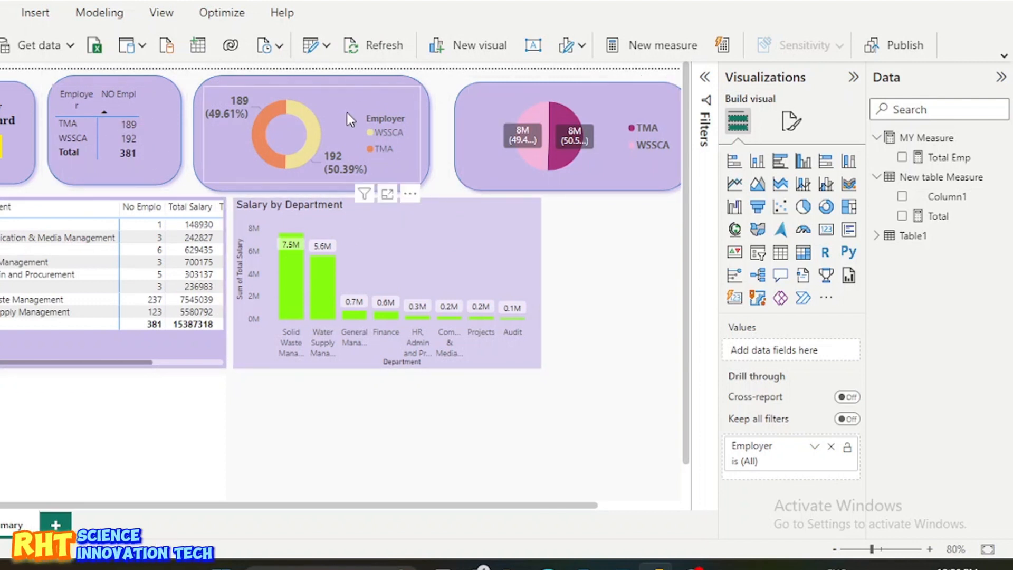
Insert a stacked column chart with Table1's Type of Contract/Employment on the X-axis and its count on the Y-axis.
left_click(482, 46)
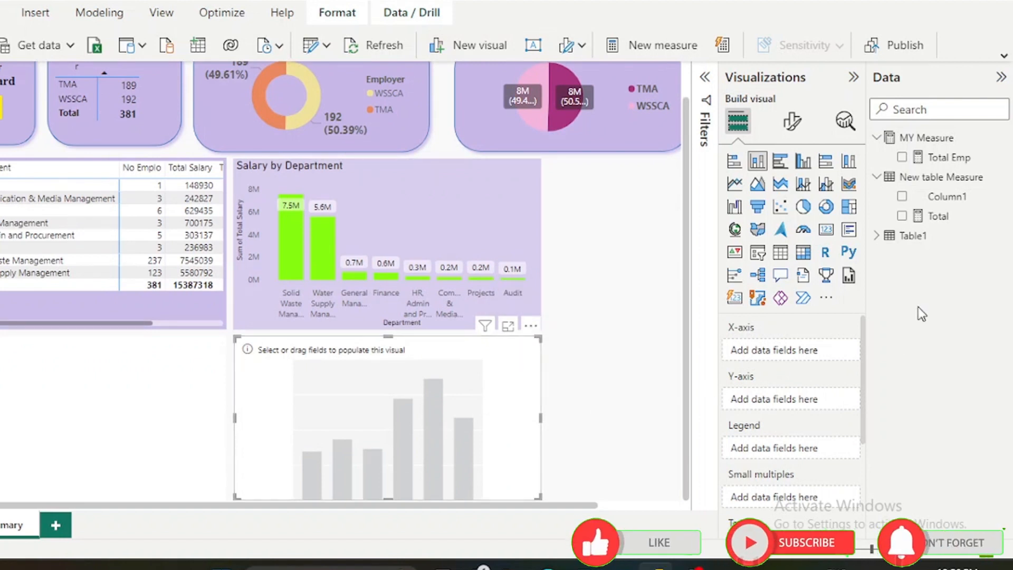
left_click(912, 235)
scroll(918, 317, "down", 7)
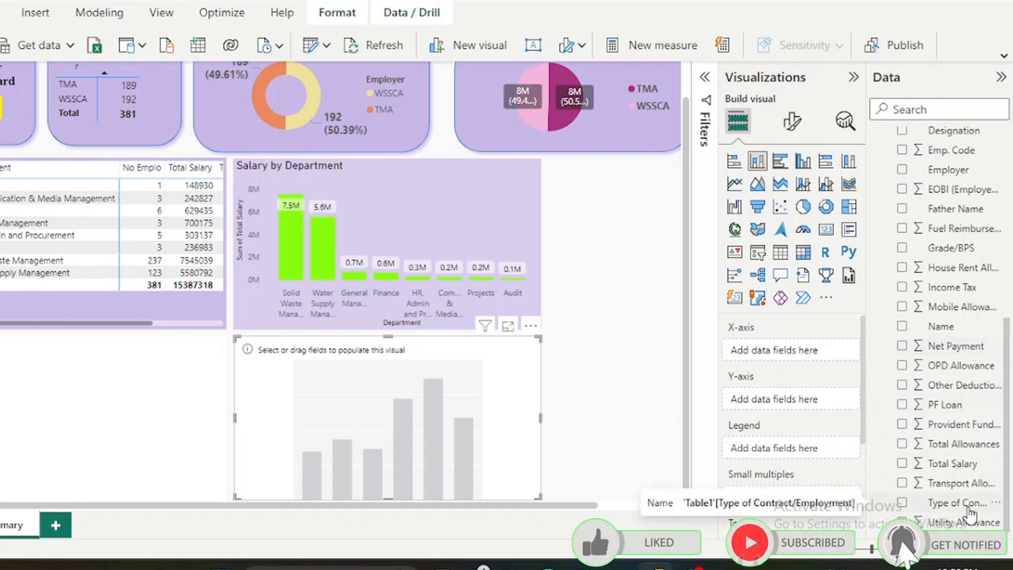
left_click_drag(970, 512, 820, 359)
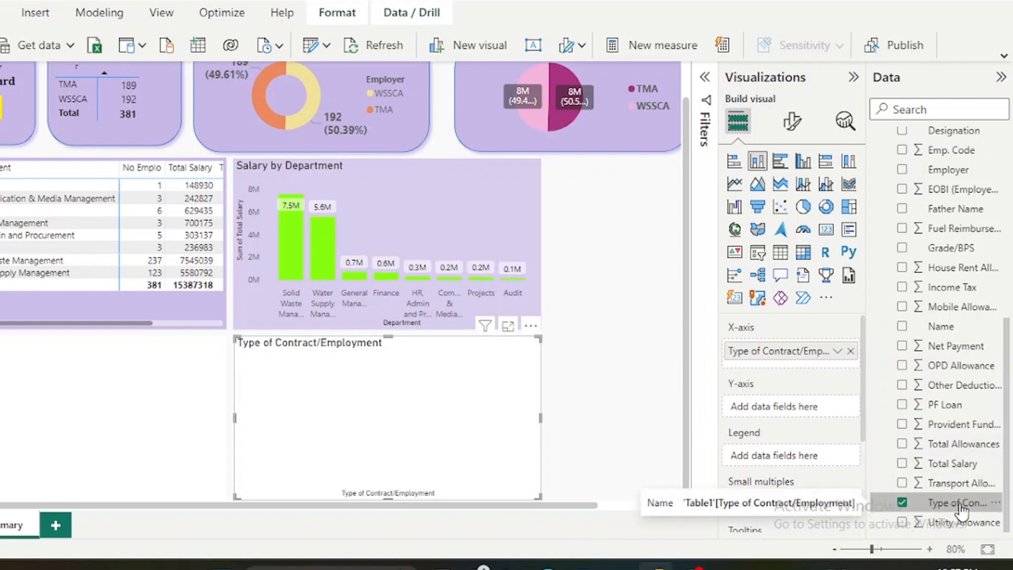
left_click_drag(950, 507, 814, 412)
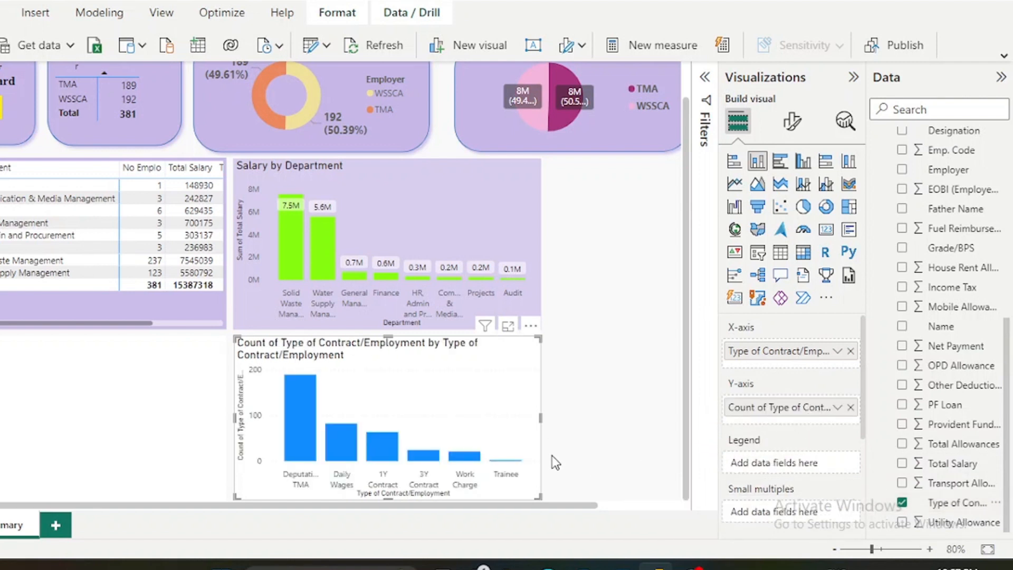
Widen the Type of Contract/Employment chart so its category labels and title have more room.
left_click(541, 418)
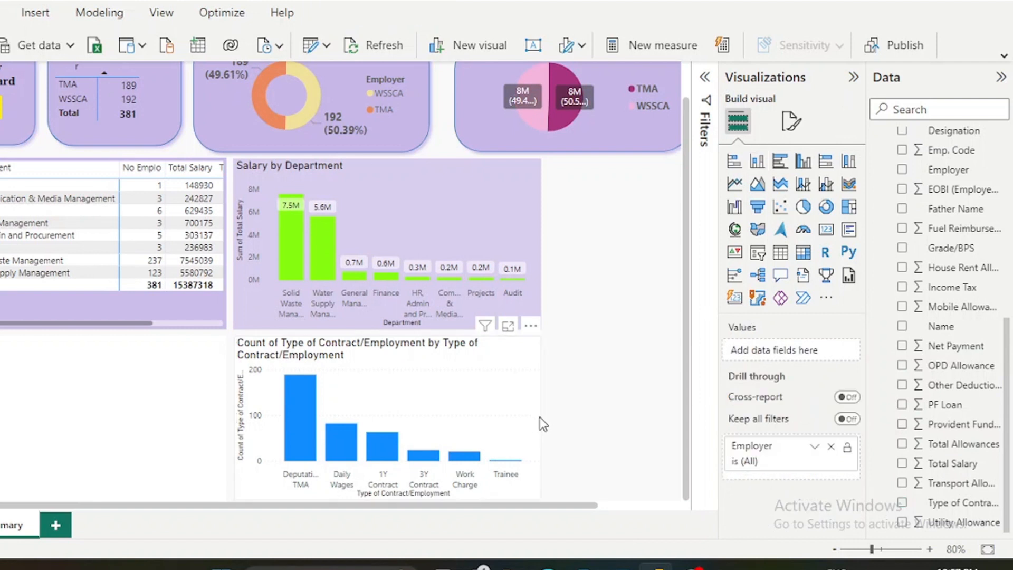
left_click(532, 367)
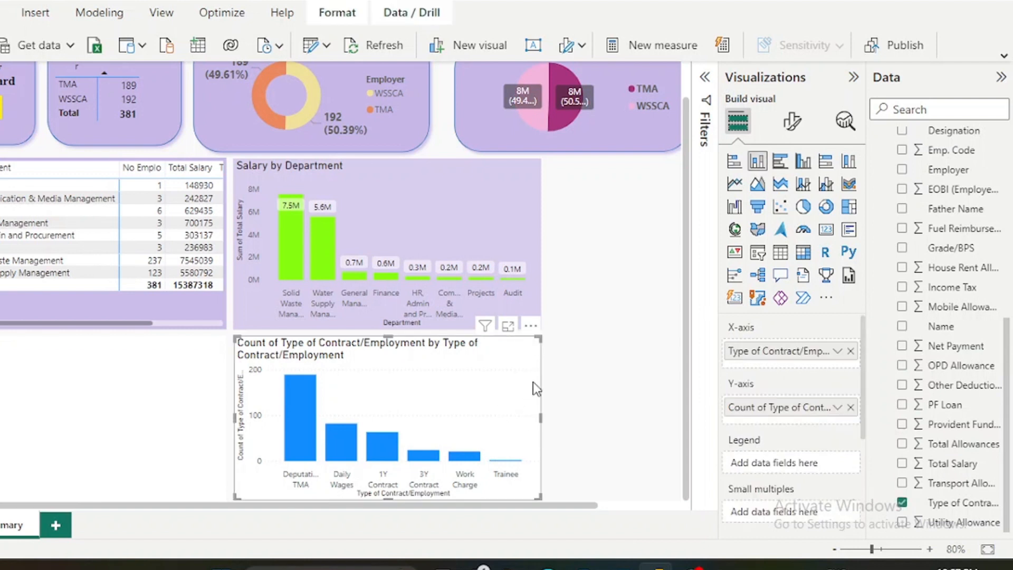
left_click_drag(541, 417, 620, 433)
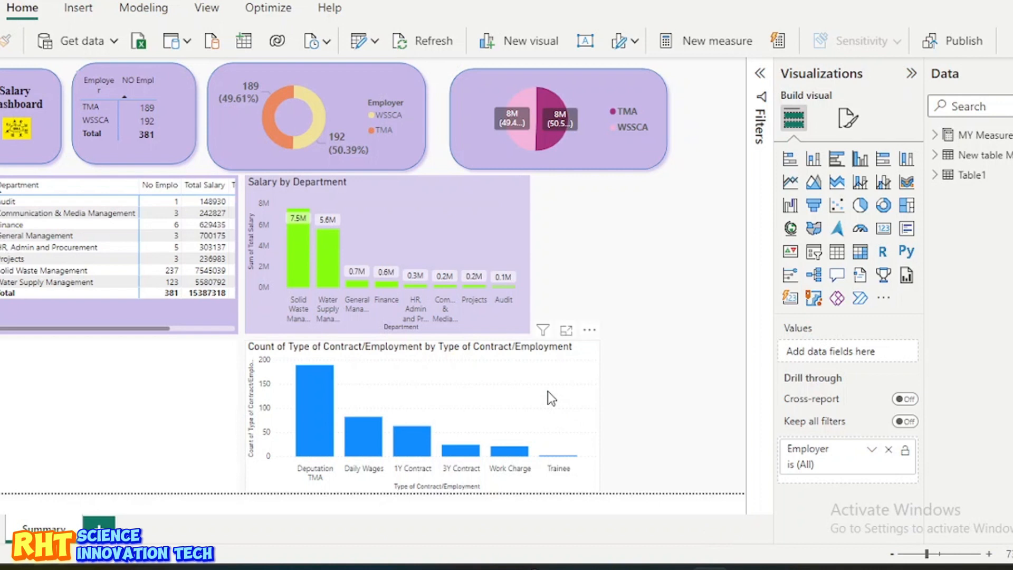
Rename the contract type chart's Y-axis field as No of Emppl.
left_click(548, 391)
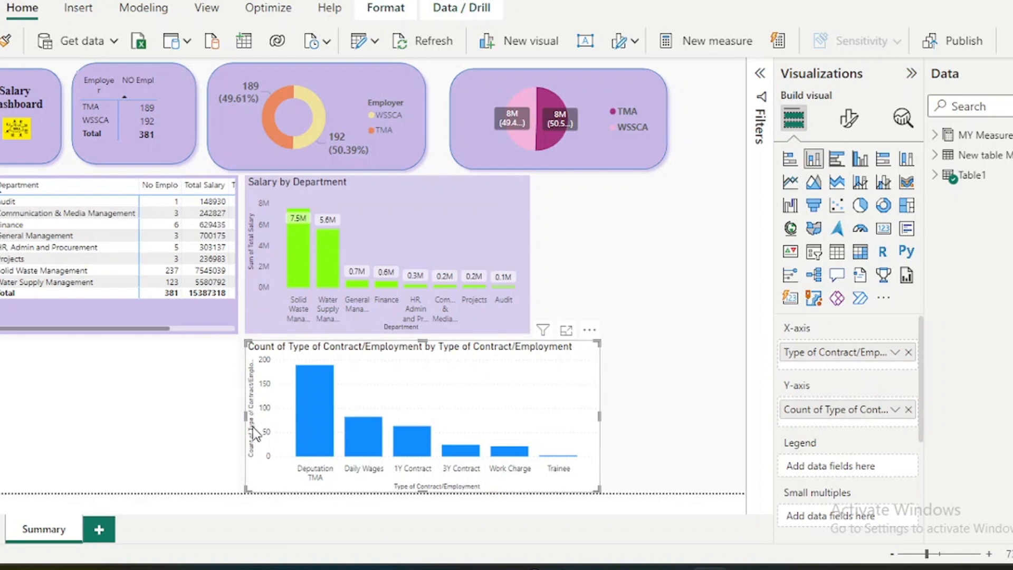
double_click(852, 411)
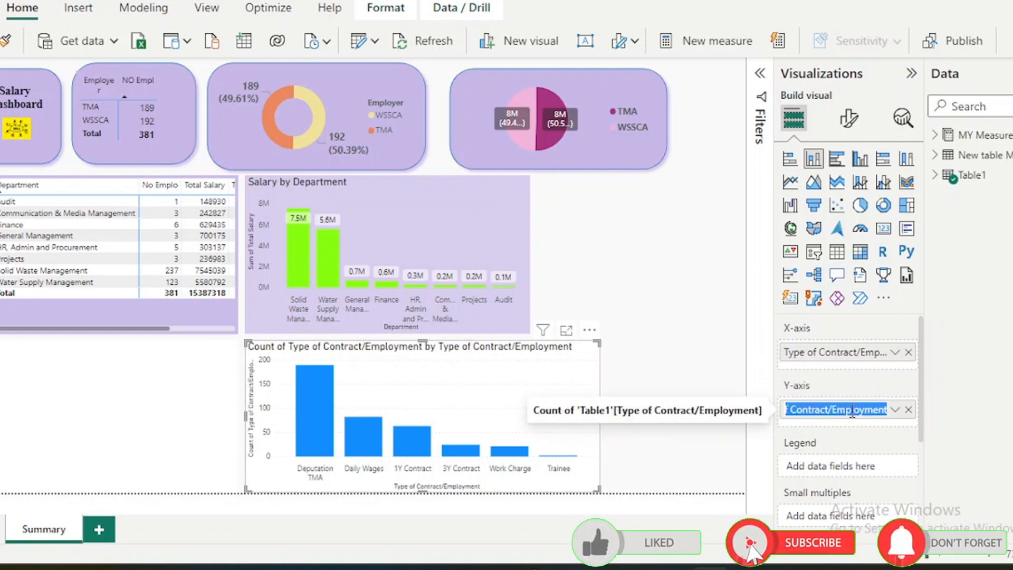
left_click(870, 409)
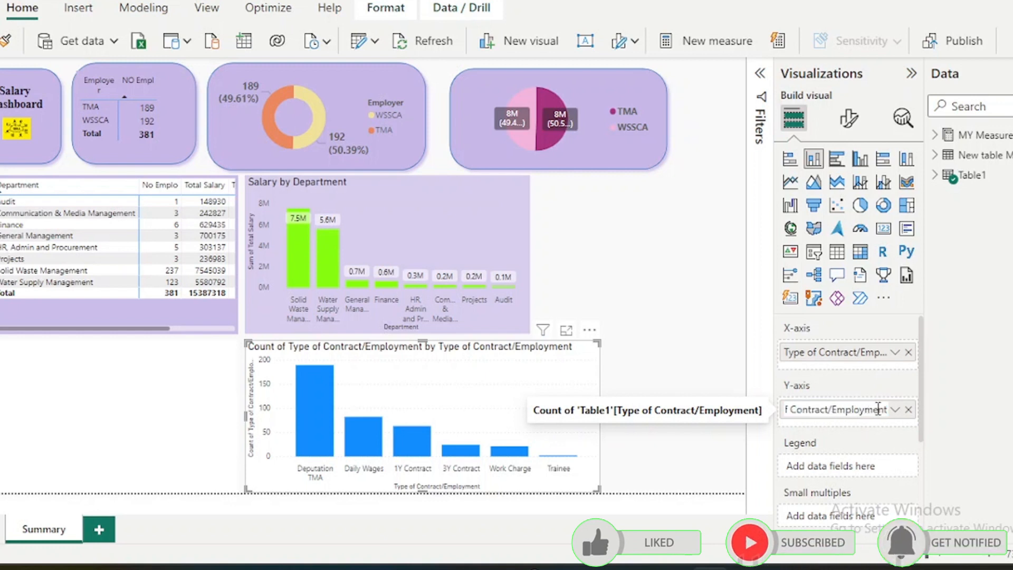
left_click_drag(878, 409, 792, 425)
key("BackSpace")
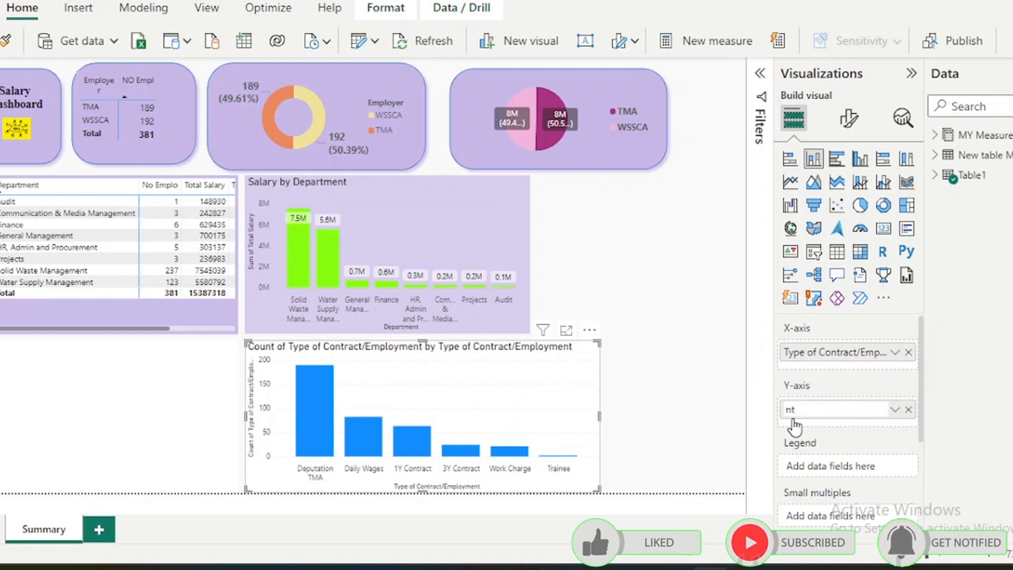
key("BackSpace")
key("BackSpace")
type("No of Empl")
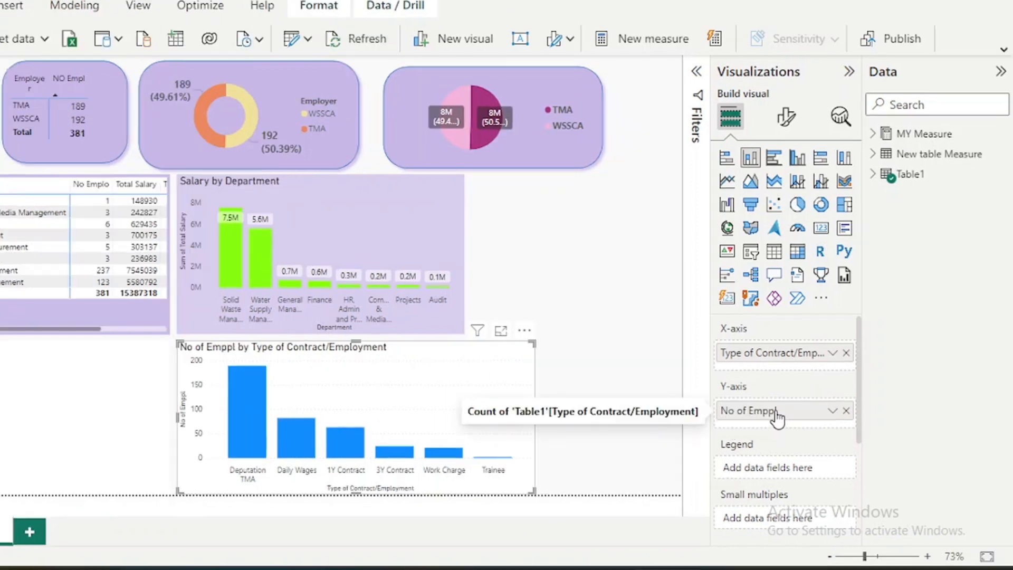
Try to correct the spelling of the Y-axis field name to No of Emplo.
key("ctrl+a")
left_click(782, 410)
key("BackSpace")
key("BackSpace")
key("BackSpace")
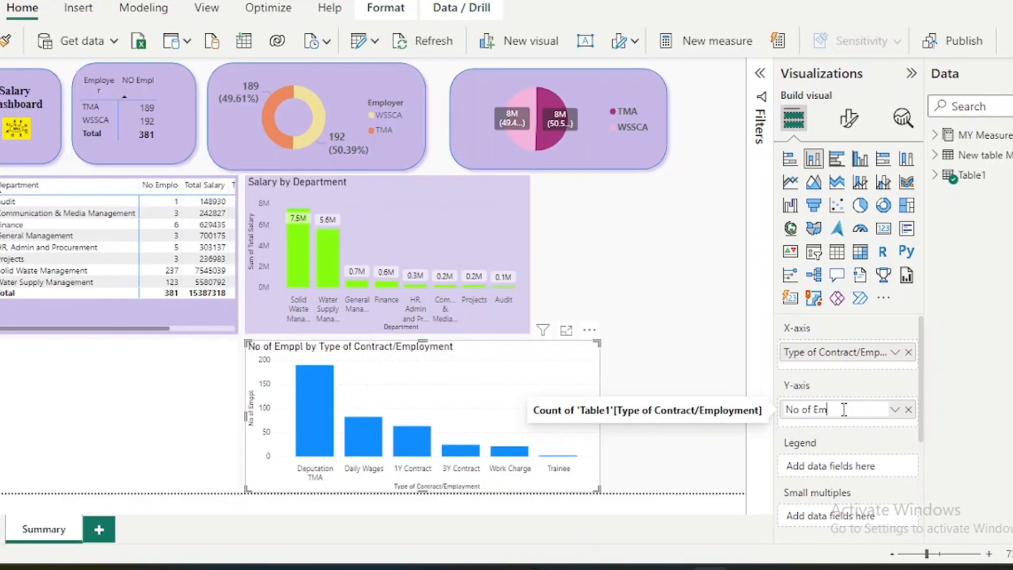
type("plo")
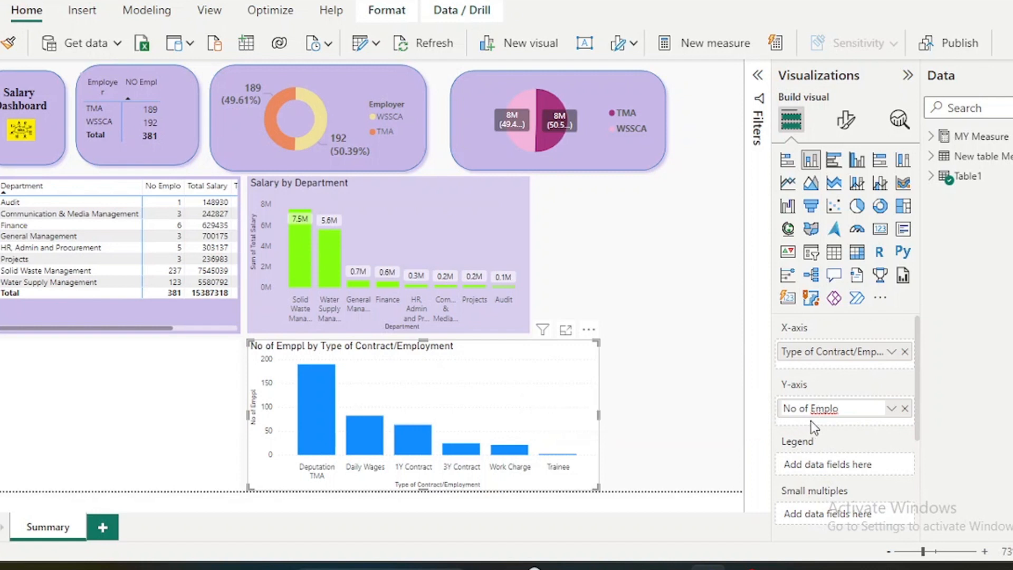
type("l")
left_click(702, 366)
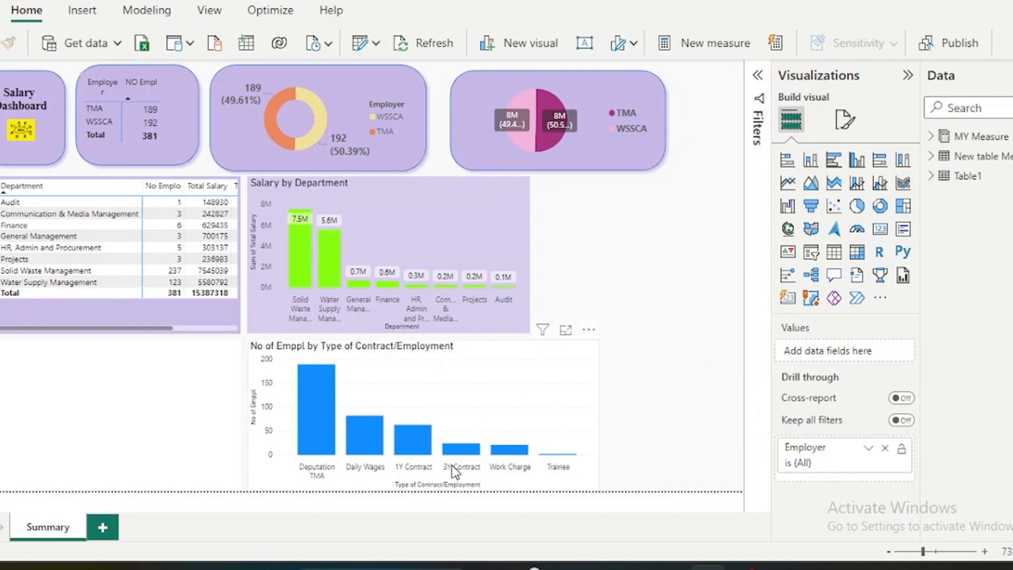
Move the contract type chart below the department table and turn on its data labels.
left_click_drag(535, 403, 247, 364)
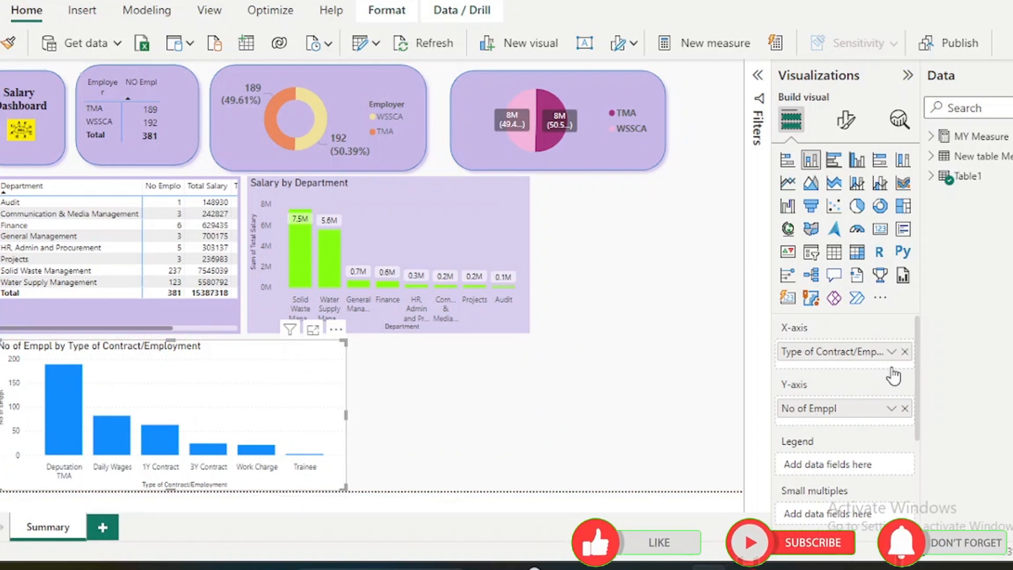
left_click(846, 120)
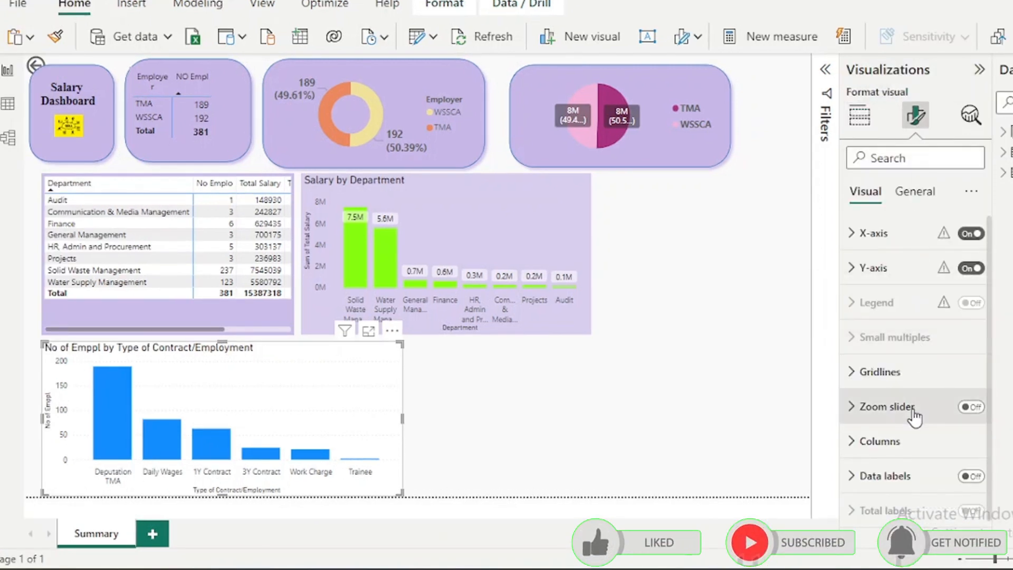
scroll(904, 456, "down", 1)
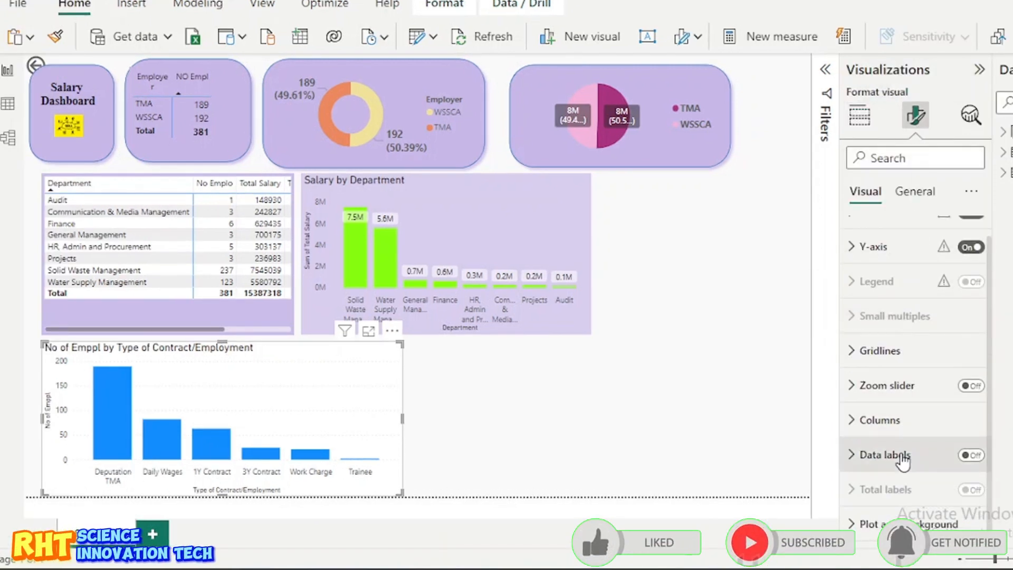
left_click(968, 456)
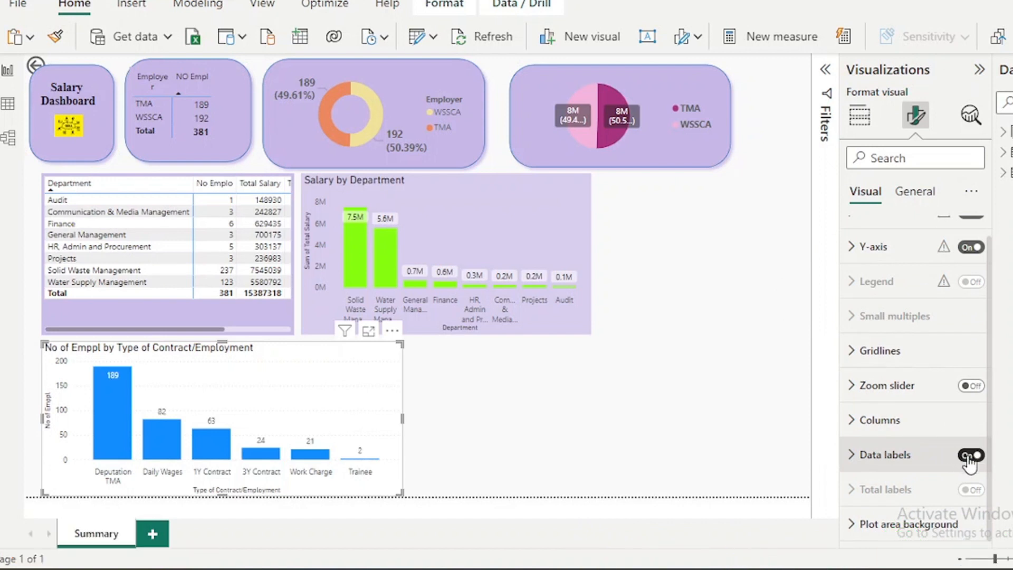
Make the data label values of the contract type chart bold.
left_click(920, 461)
scroll(907, 457, "down", 3)
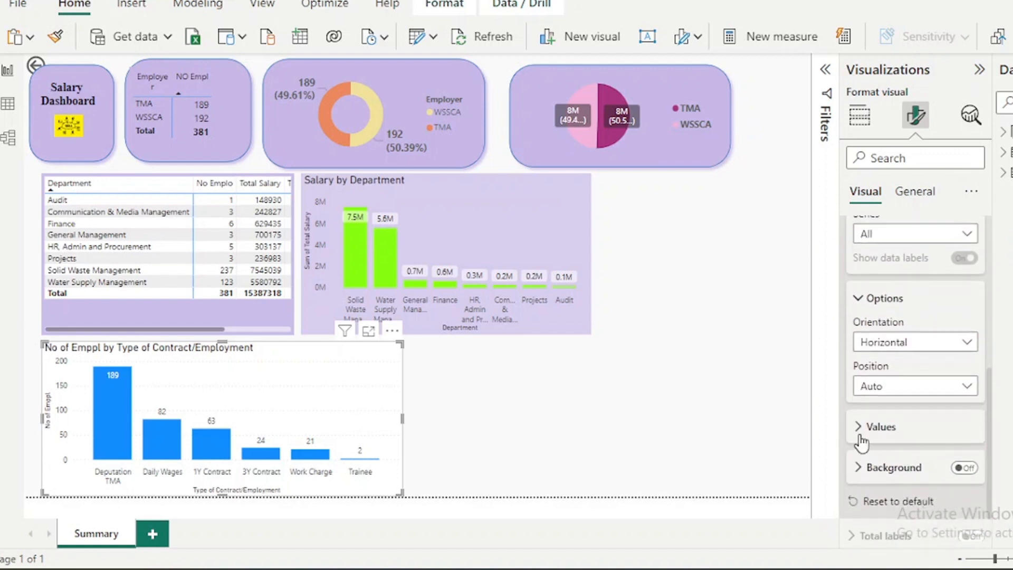
left_click(859, 437)
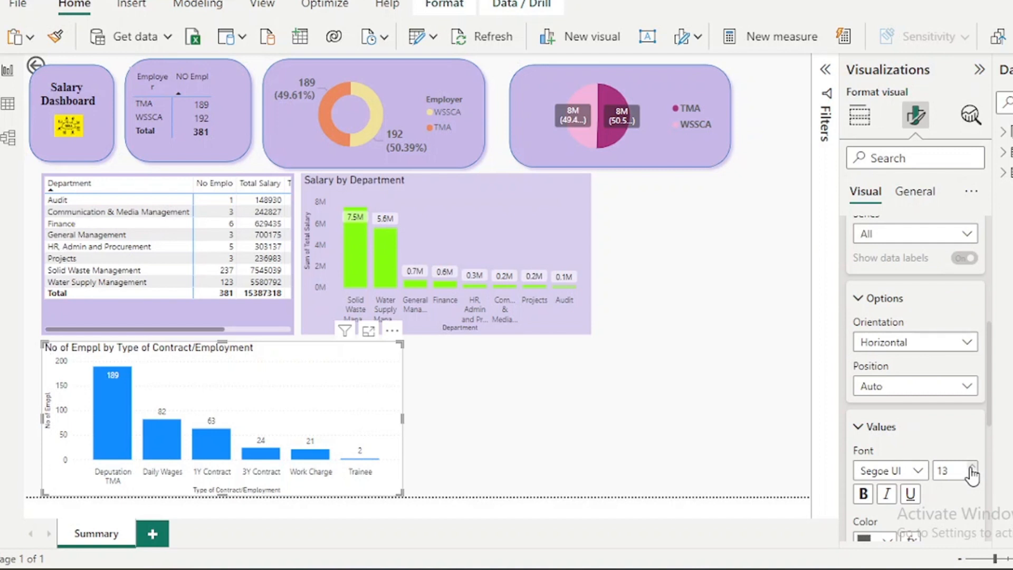
left_click(863, 493)
scroll(949, 510, "down", 1)
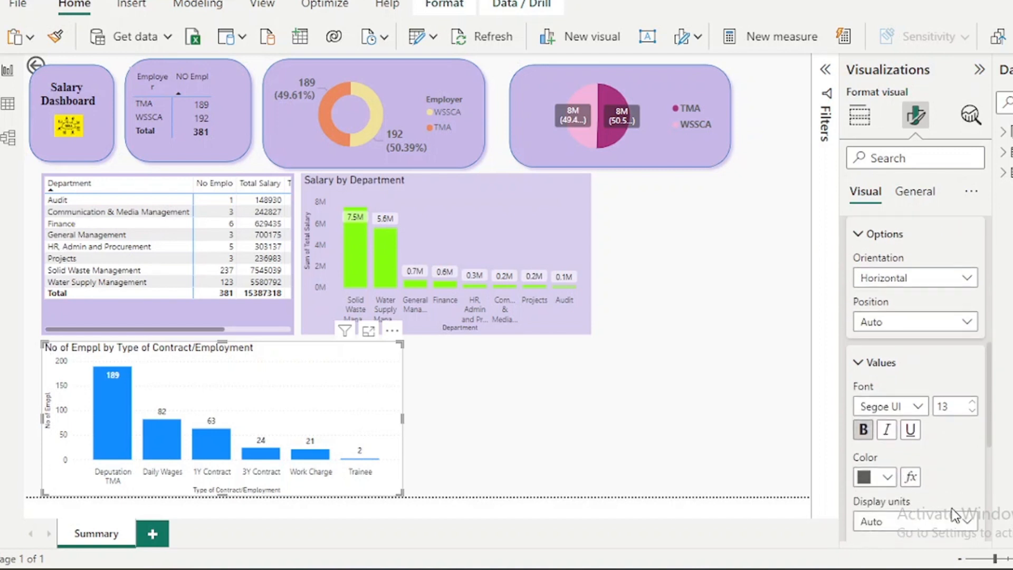
Try white as the text color of the data label values, and set it to black instead.
left_click(885, 478)
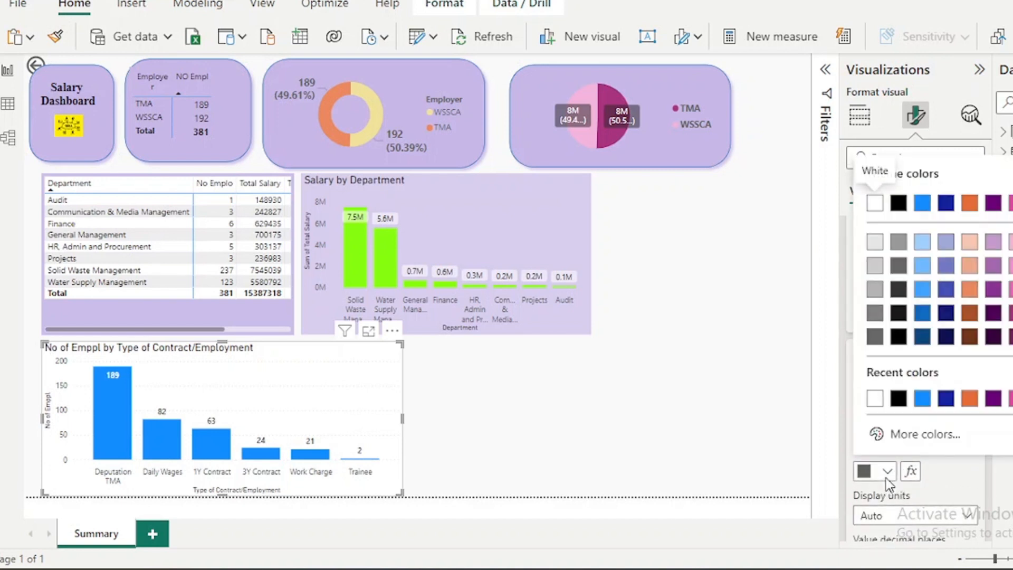
left_click(876, 399)
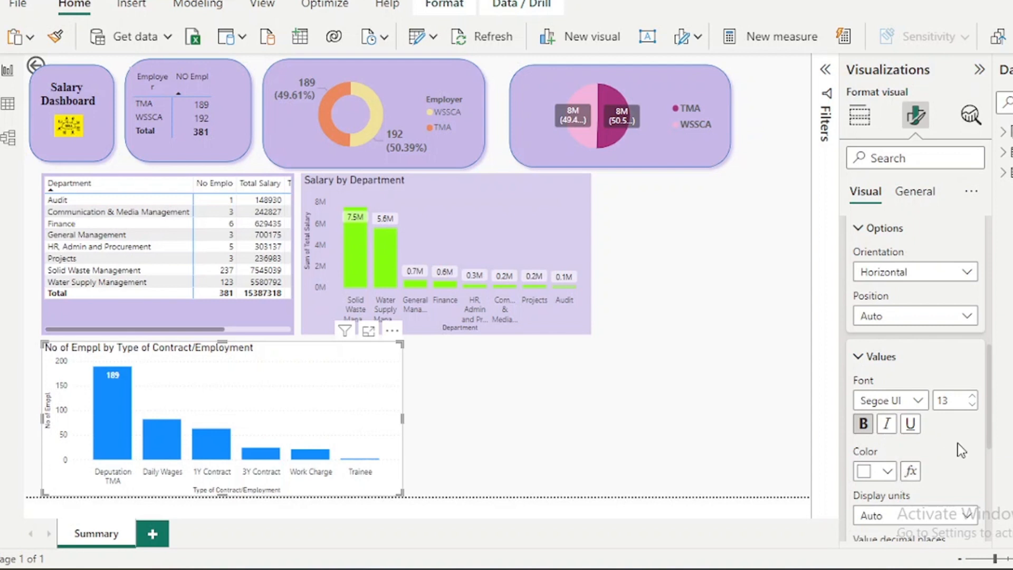
scroll(960, 451, "up", 1)
scroll(960, 449, "down", 1)
scroll(960, 451, "down", 1)
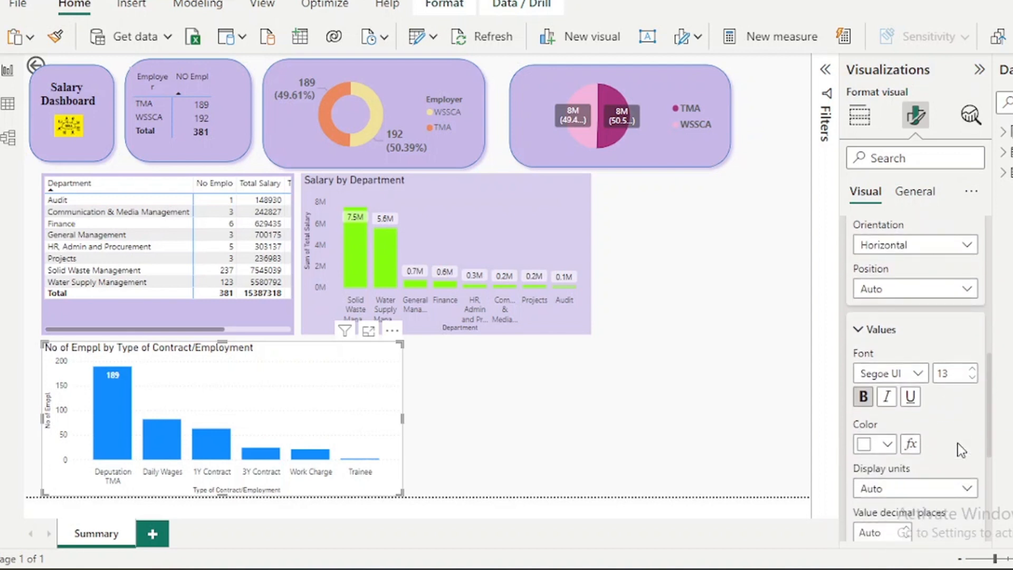
left_click(886, 445)
left_click(897, 369)
Turn on a white background for the data labels and set its transparency to 22%.
scroll(856, 448, "down", 5)
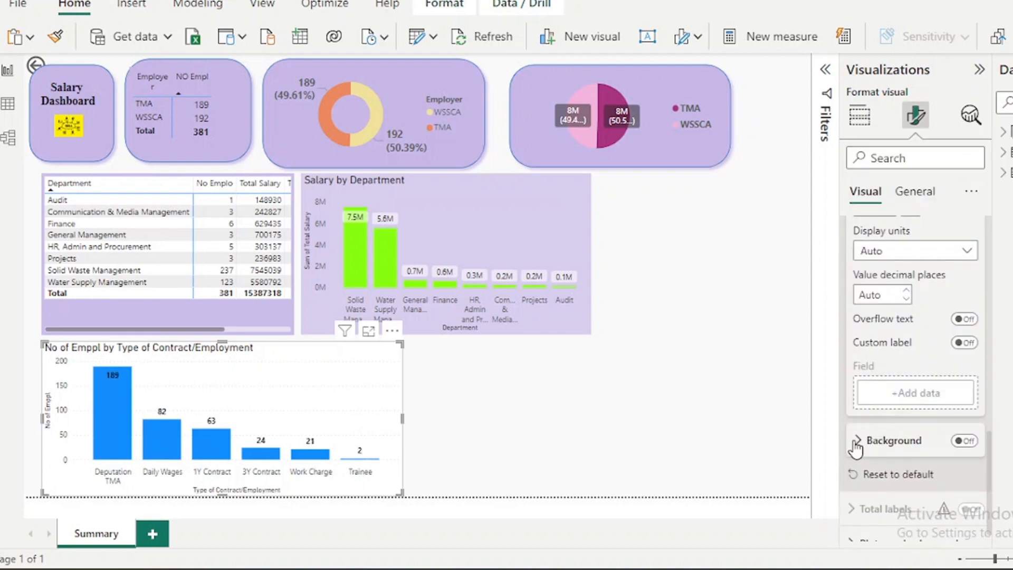
left_click(856, 441)
scroll(857, 448, "down", 3)
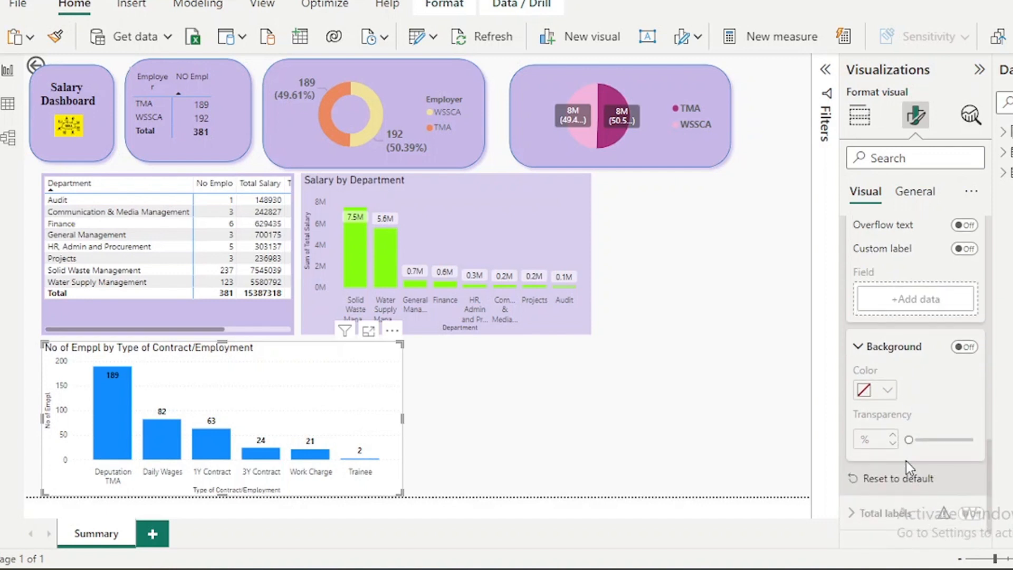
left_click(964, 347)
left_click(888, 389)
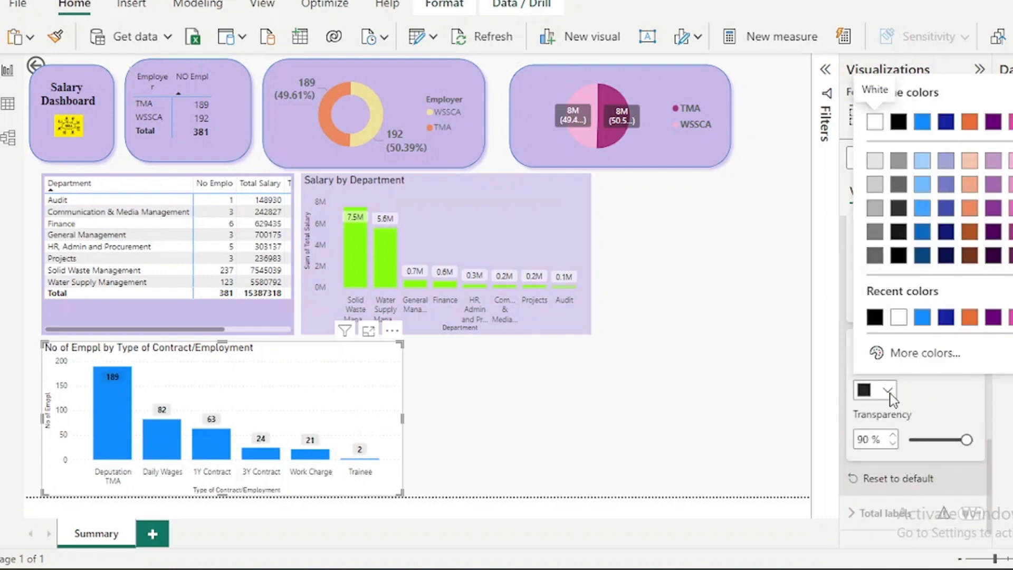
left_click(898, 320)
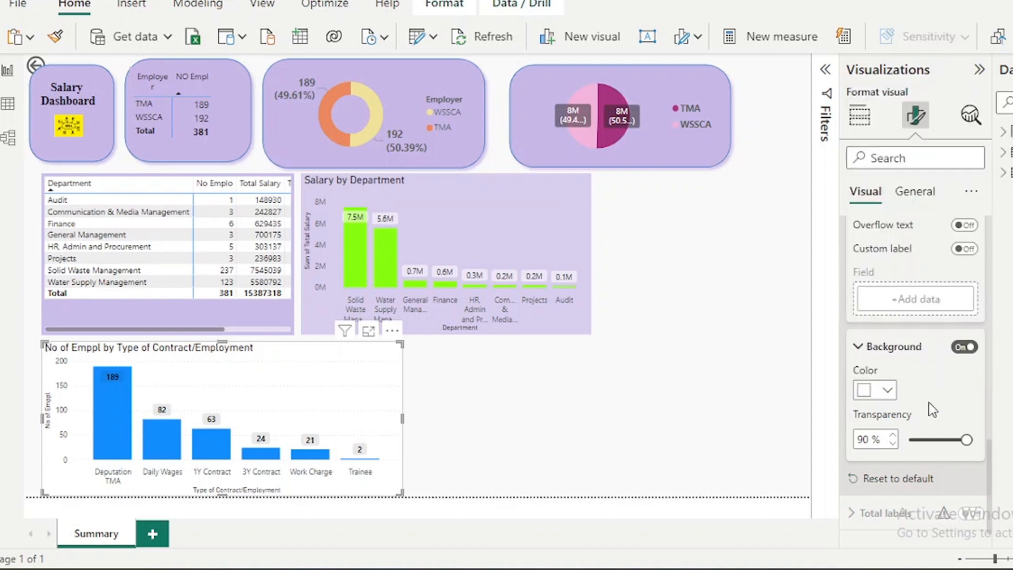
left_click(928, 440)
left_click(923, 449)
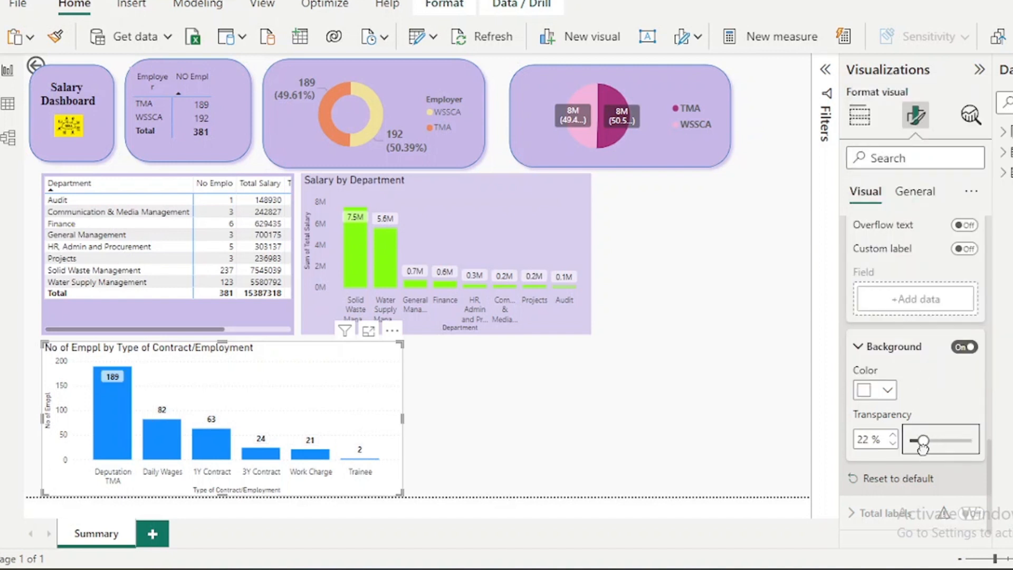
scroll(888, 412, "down", 1)
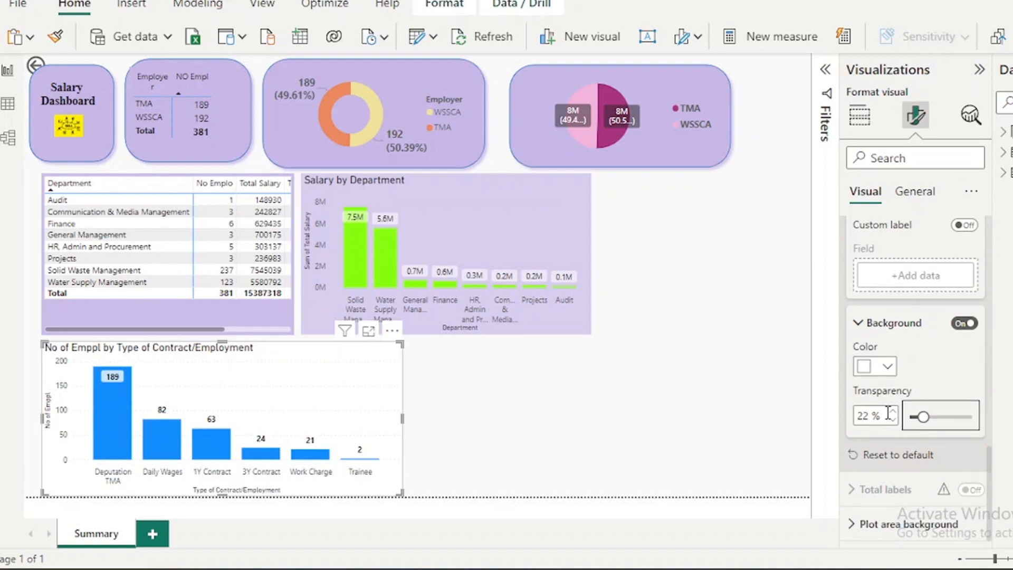
scroll(889, 417, "up", 10)
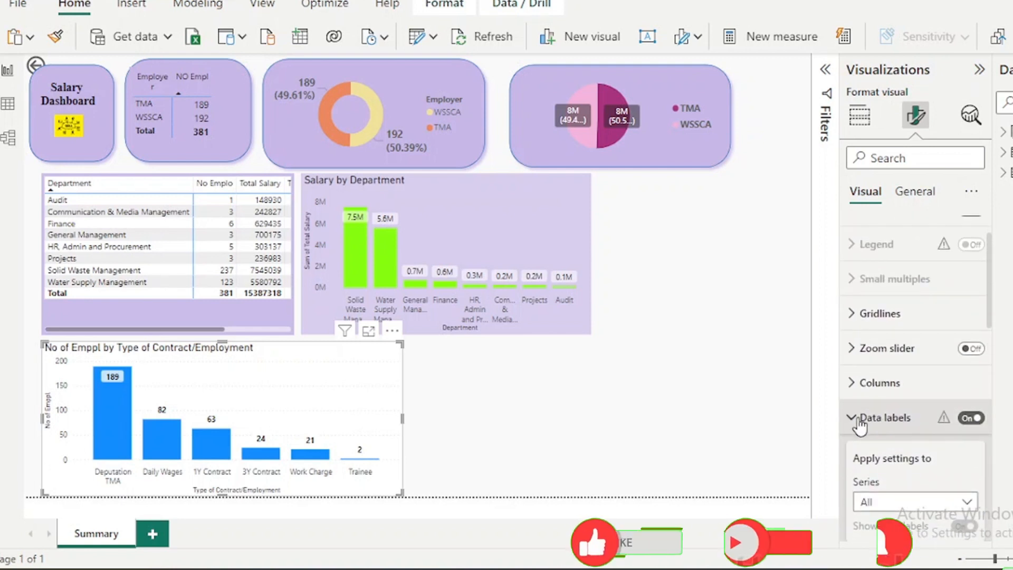
Review the plot area background, gridline and zoom slider settings of the contract type chart.
left_click(868, 417)
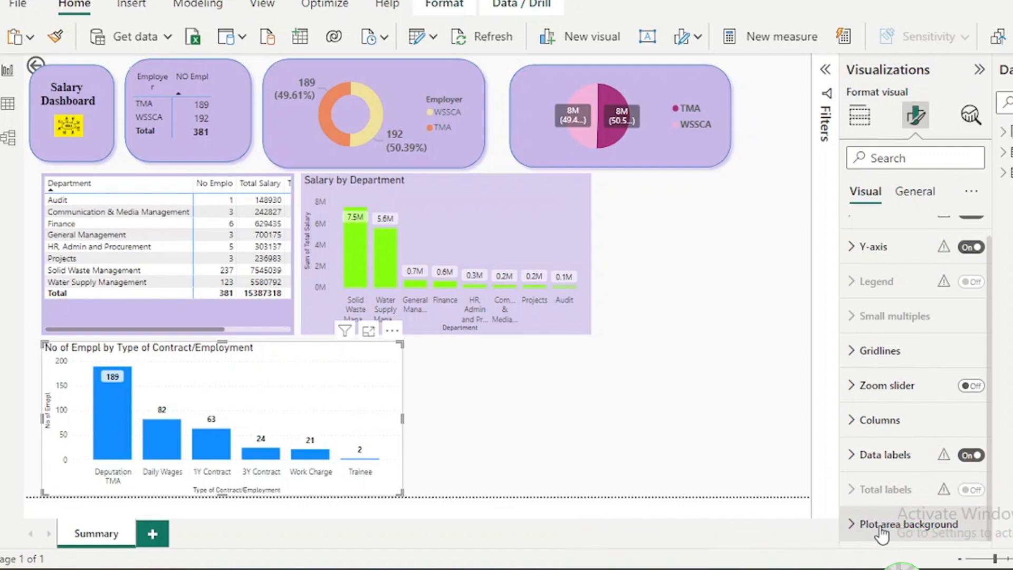
left_click(885, 532)
scroll(884, 527, "down", 3)
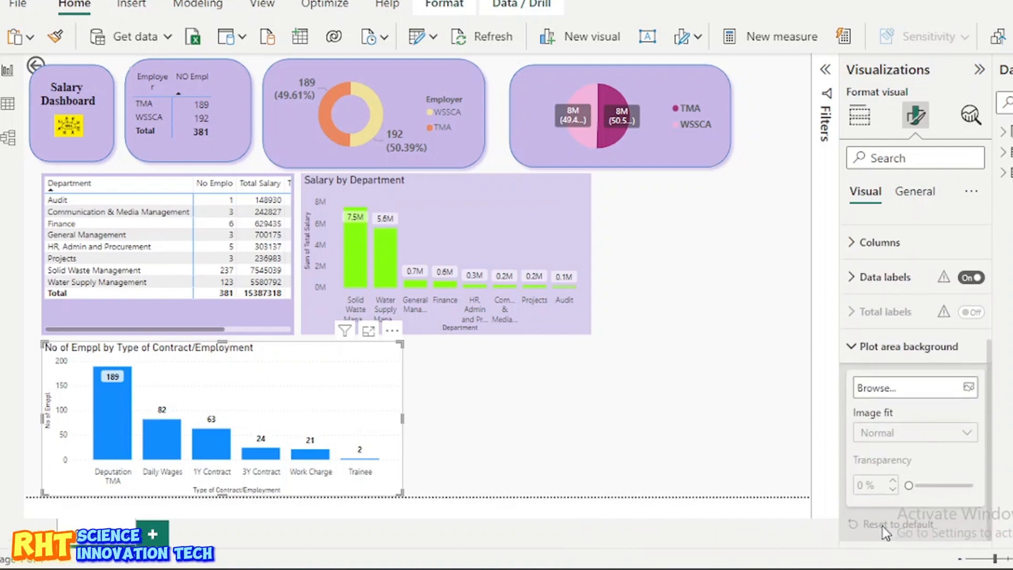
scroll(881, 422, "up", 3)
left_click(878, 350)
scroll(921, 451, "down", 1)
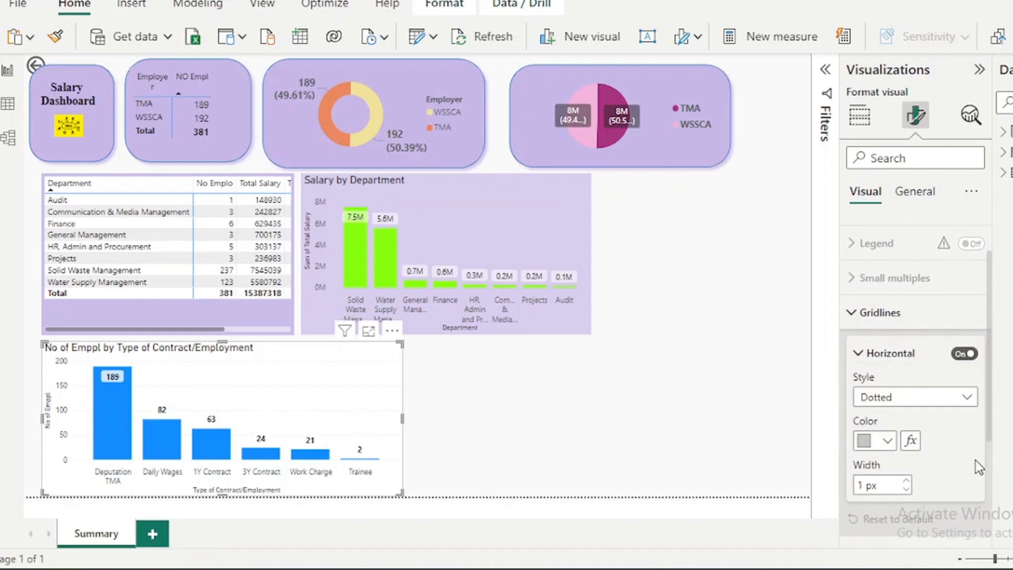
scroll(979, 467, "down", 3)
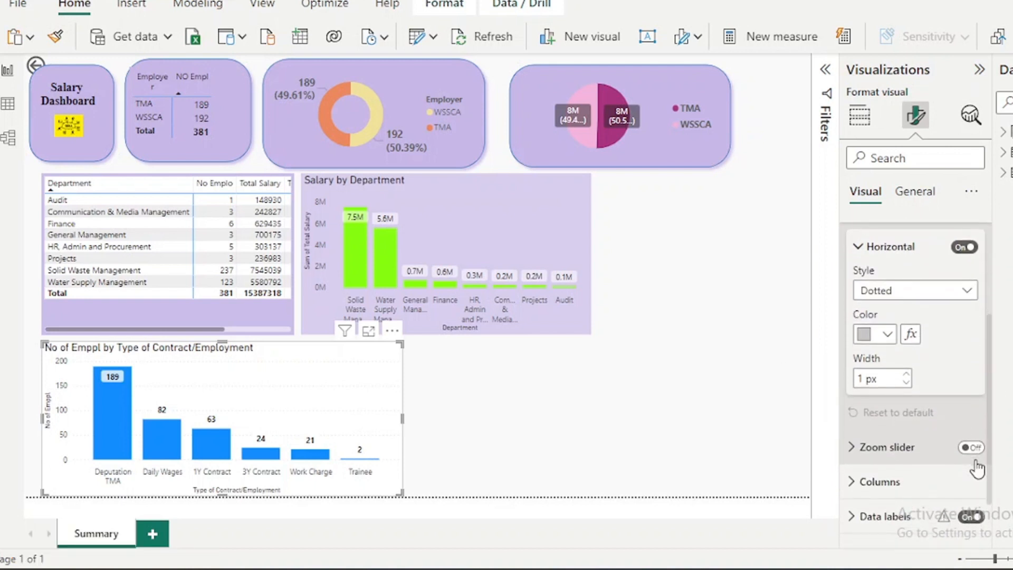
scroll(976, 467, "down", 1)
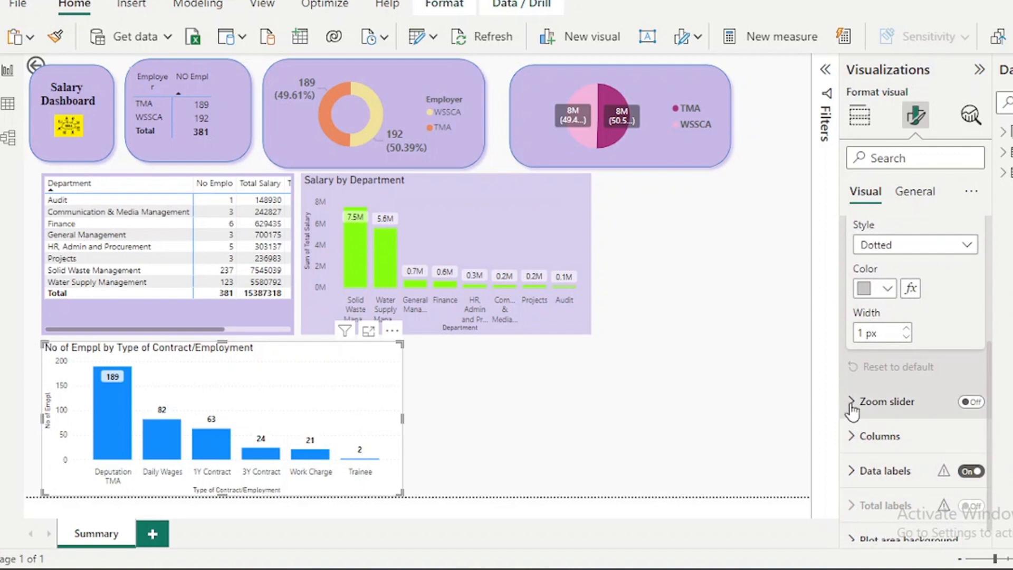
left_click(851, 405)
left_click(851, 405)
scroll(892, 453, "down", 1)
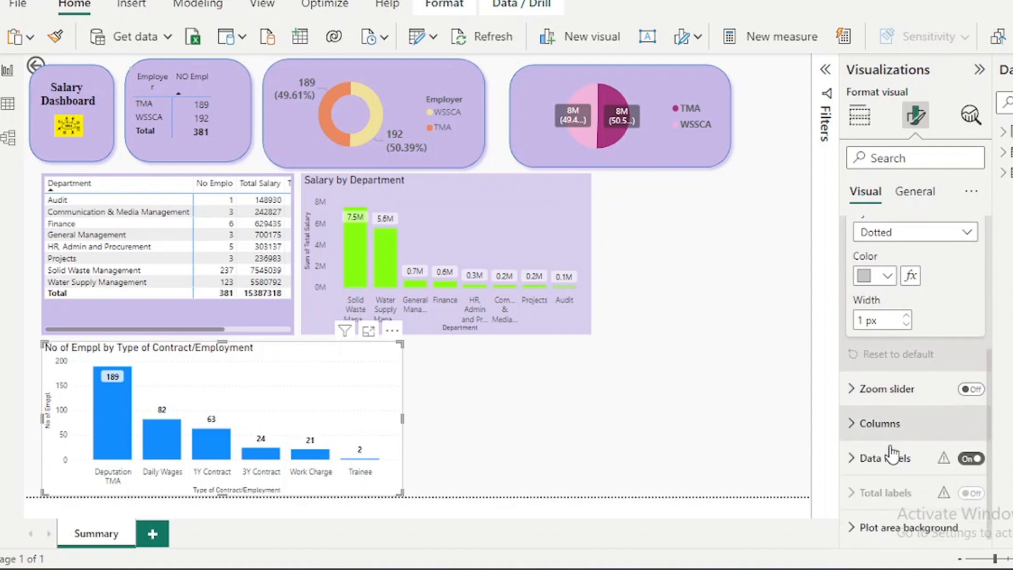
Change the default column color of the contract type chart to the gold theme color.
left_click(855, 422)
scroll(871, 417, "down", 2)
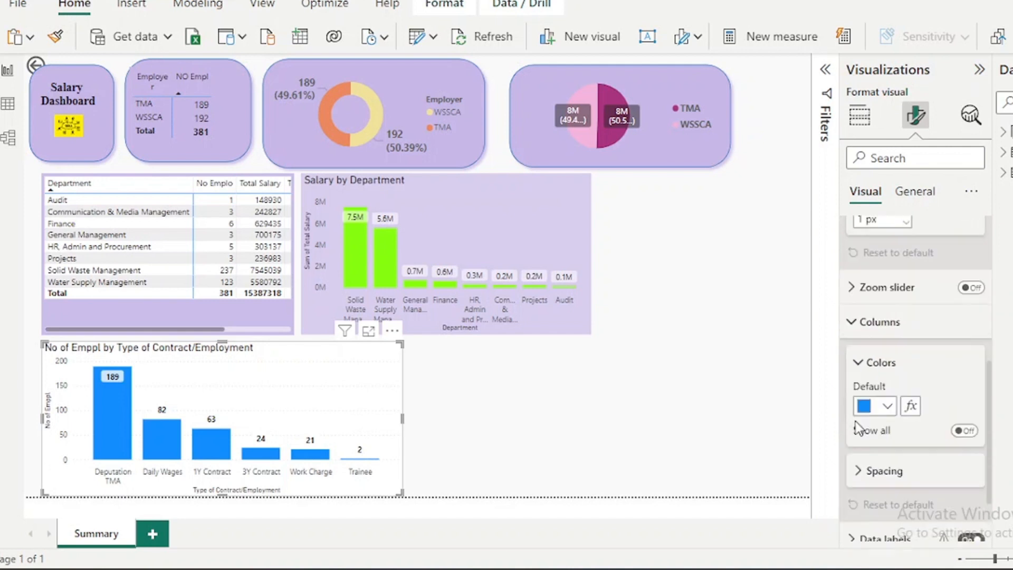
left_click(886, 389)
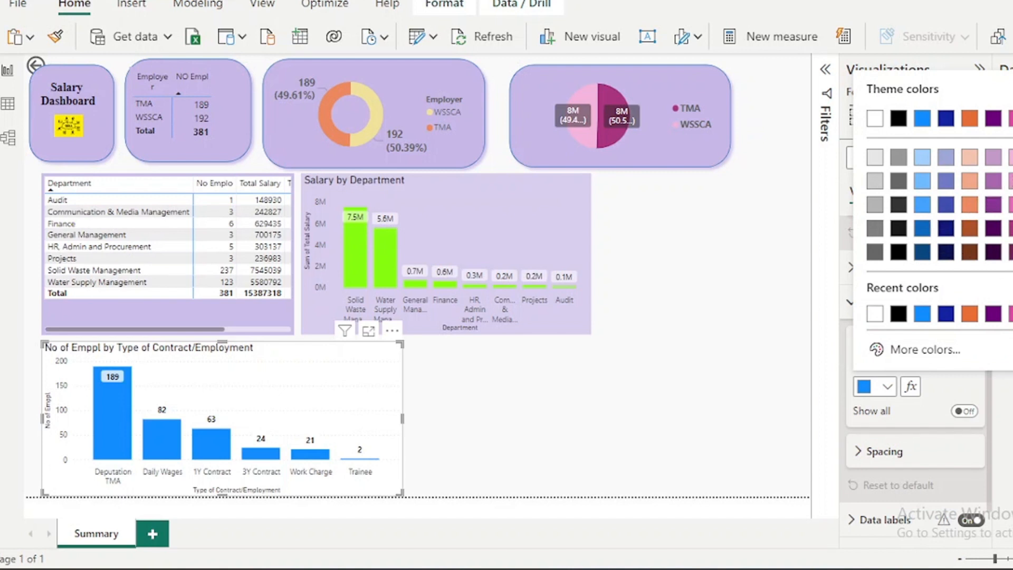
left_click(1012, 118)
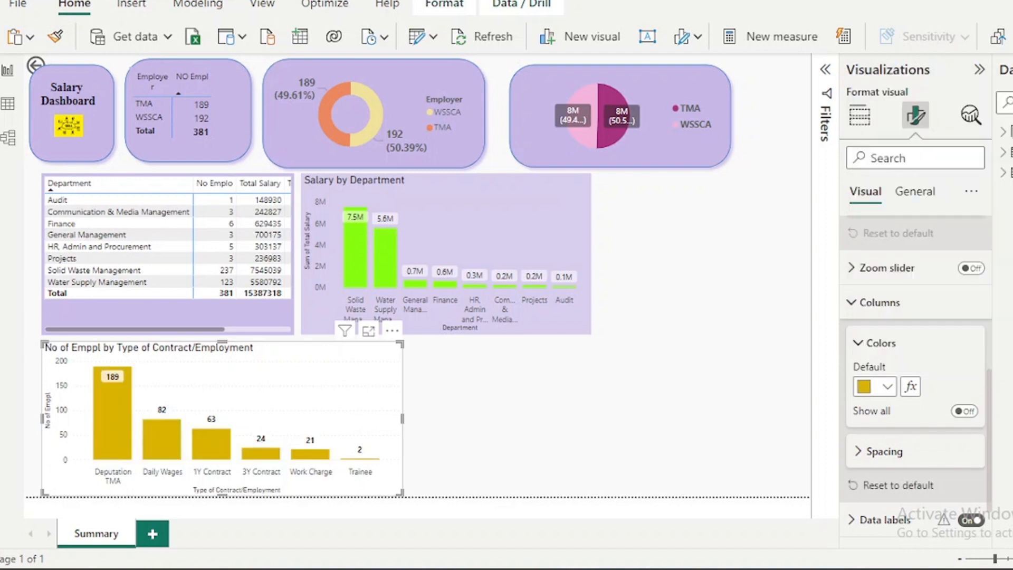
Set the column spacing of the contract type chart to 29 px inner padding and 28 px minimum category width.
scroll(898, 516, "down", 1)
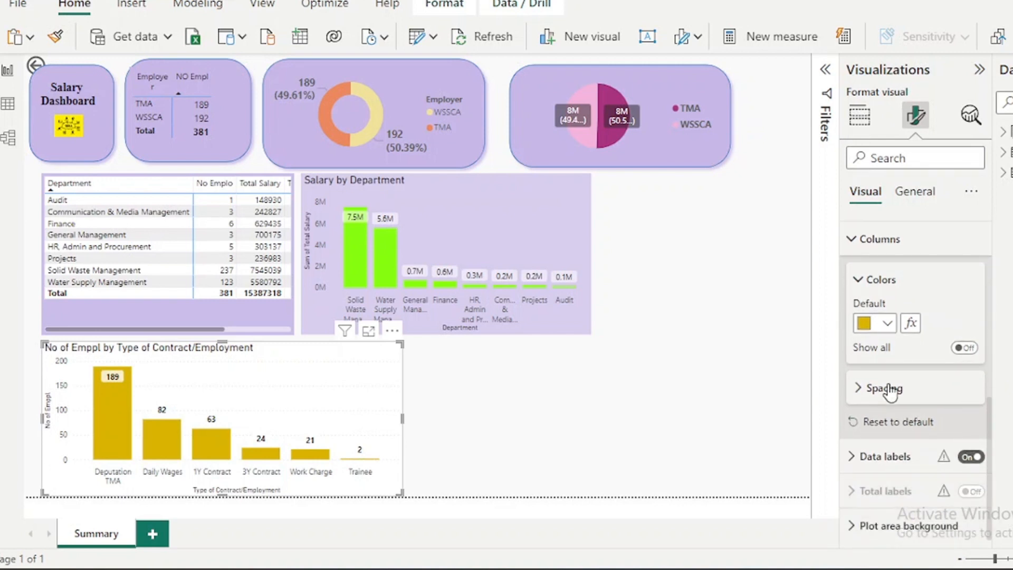
left_click(862, 392)
scroll(863, 390, "down", 1)
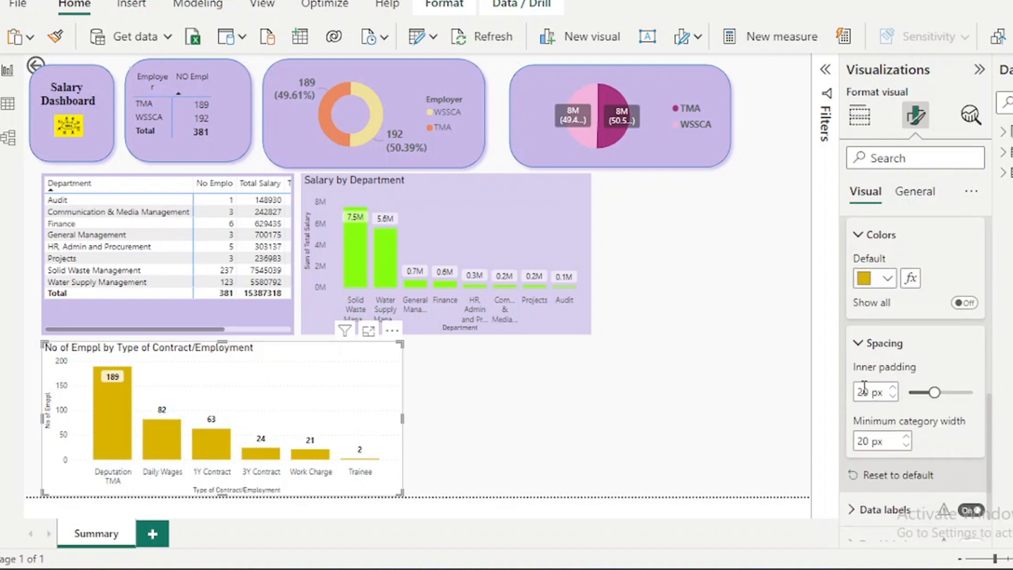
left_click_drag(933, 393, 919, 392)
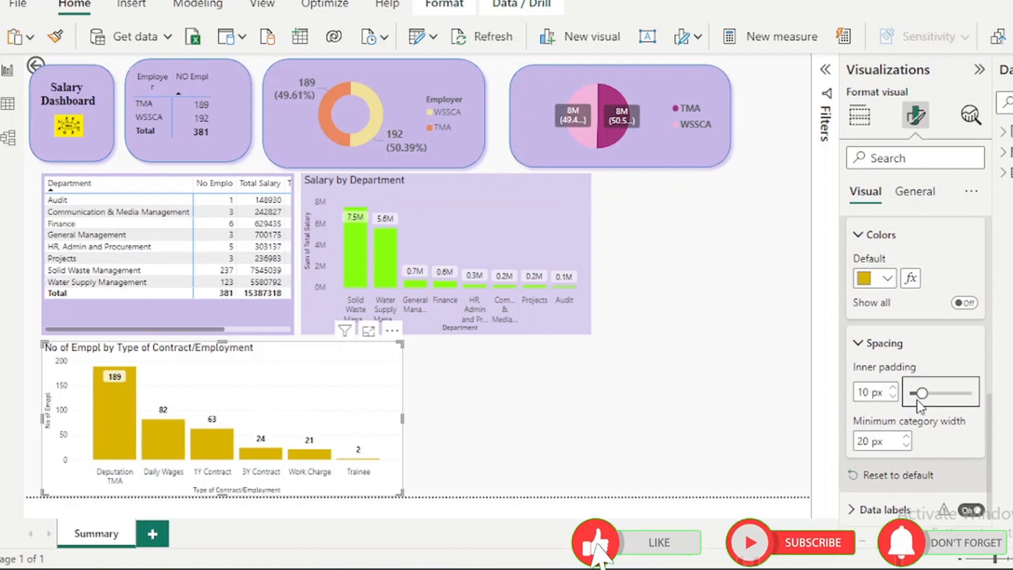
left_click_drag(921, 393, 944, 393)
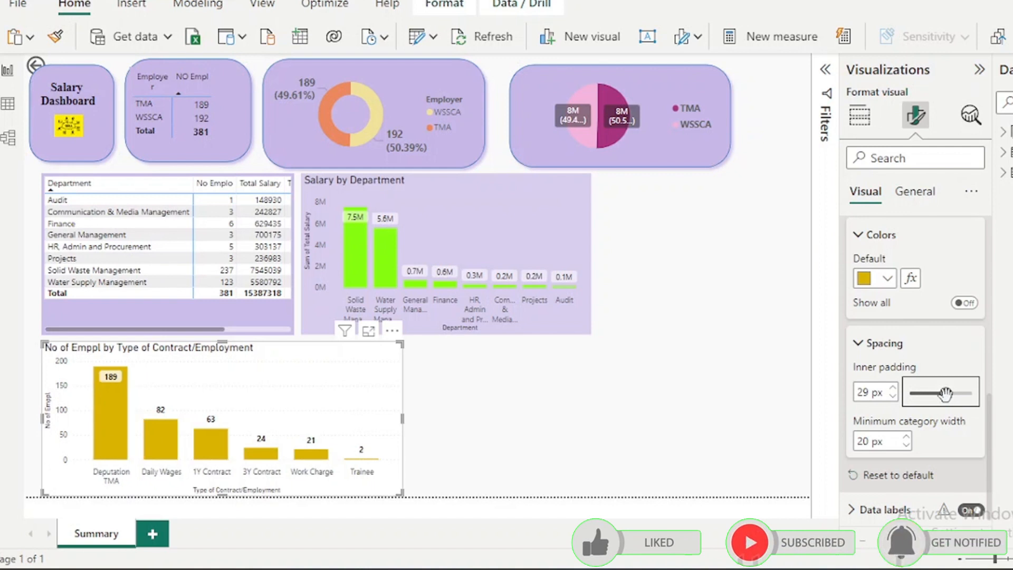
scroll(958, 415, "down", 1)
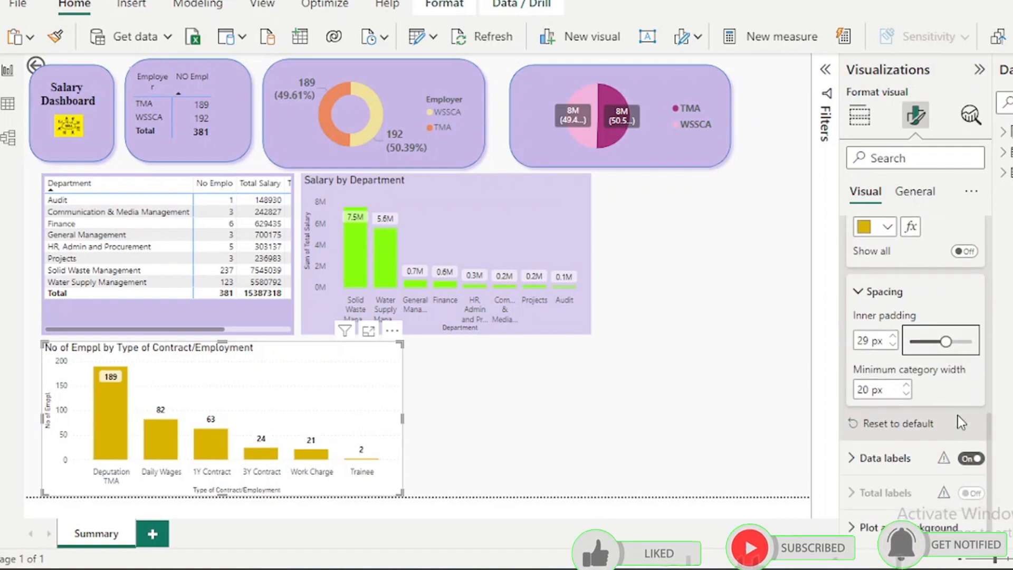
left_click(906, 383)
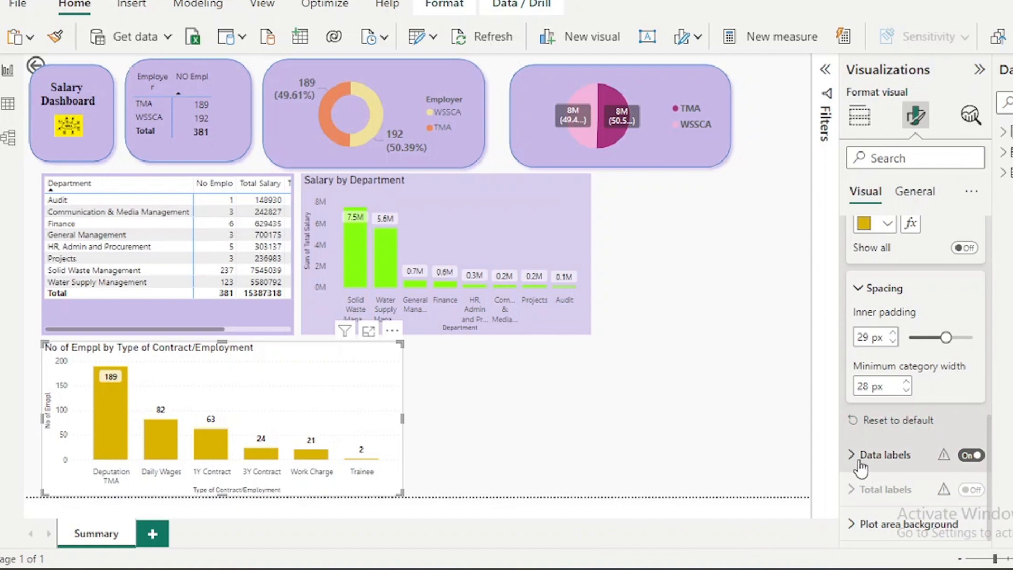
Turn off the X-axis title of the contract type chart.
scroll(903, 404, "up", 5)
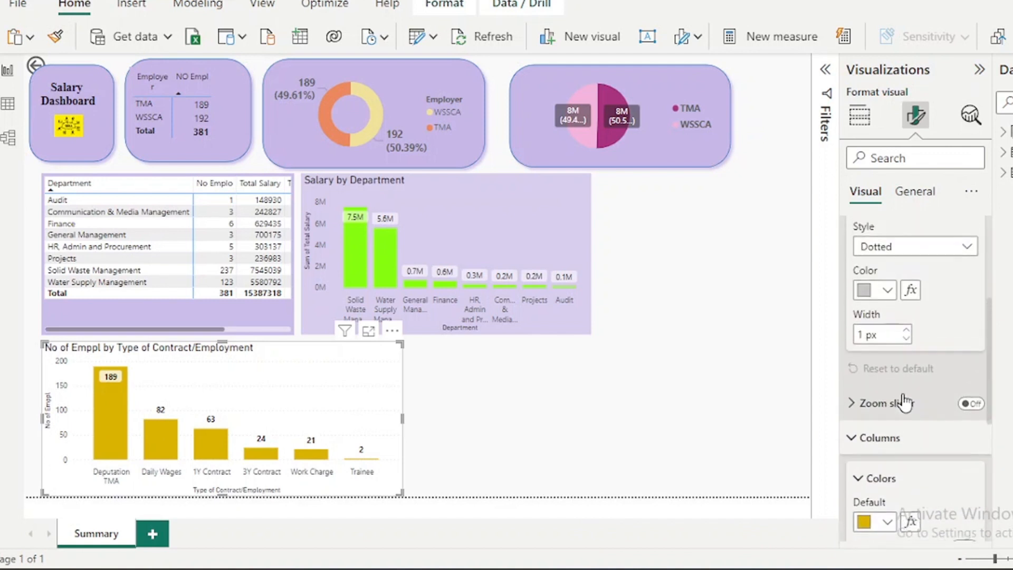
scroll(904, 401, "up", 4)
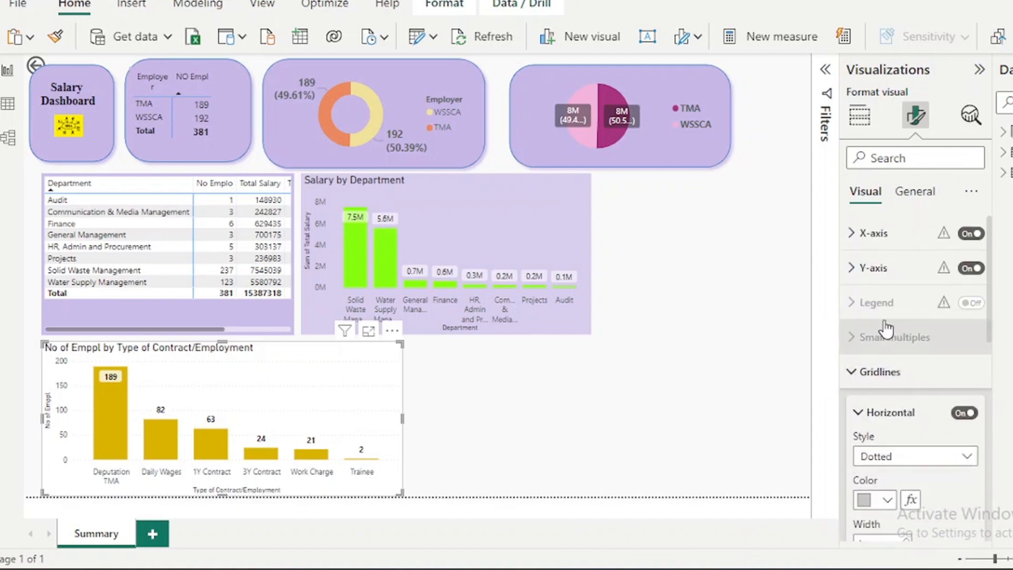
left_click(849, 248)
scroll(900, 444, "down", 2)
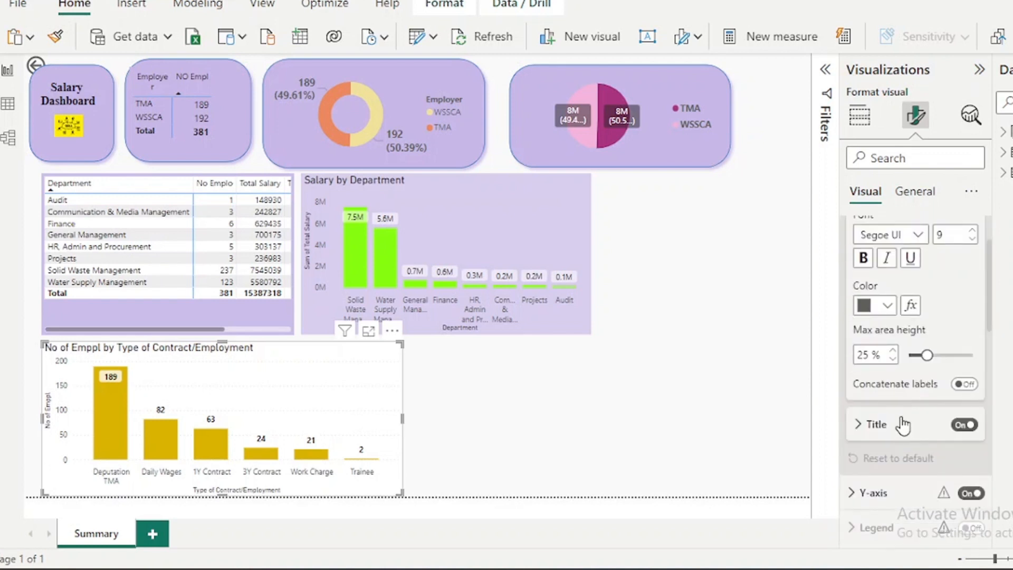
left_click(903, 424)
scroll(903, 424, "down", 3)
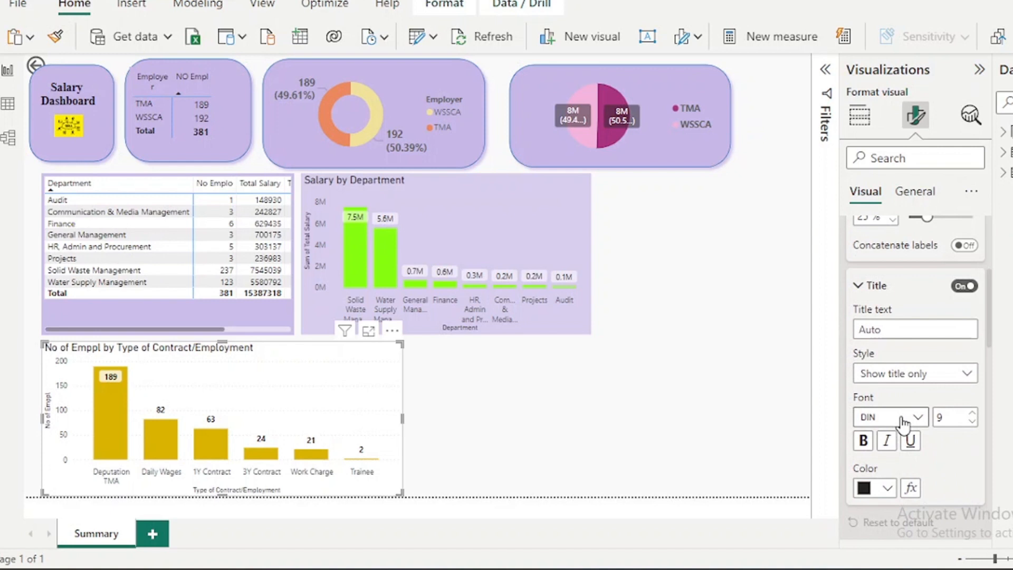
scroll(903, 422, "up", 1)
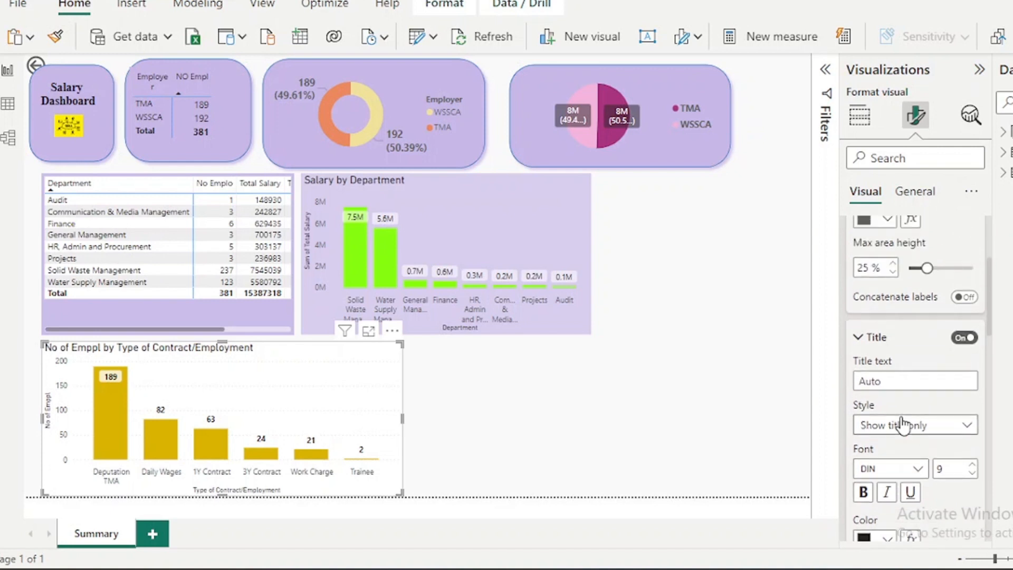
left_click(961, 340)
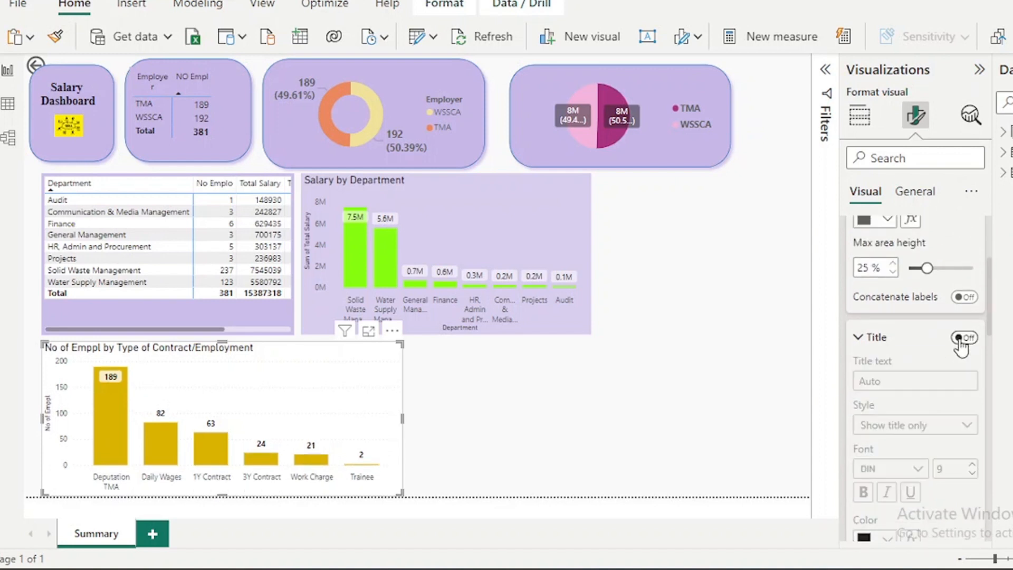
Look through the remaining X-axis, Y-axis and gridline formatting options of the contract type chart.
scroll(942, 375, "down", 4)
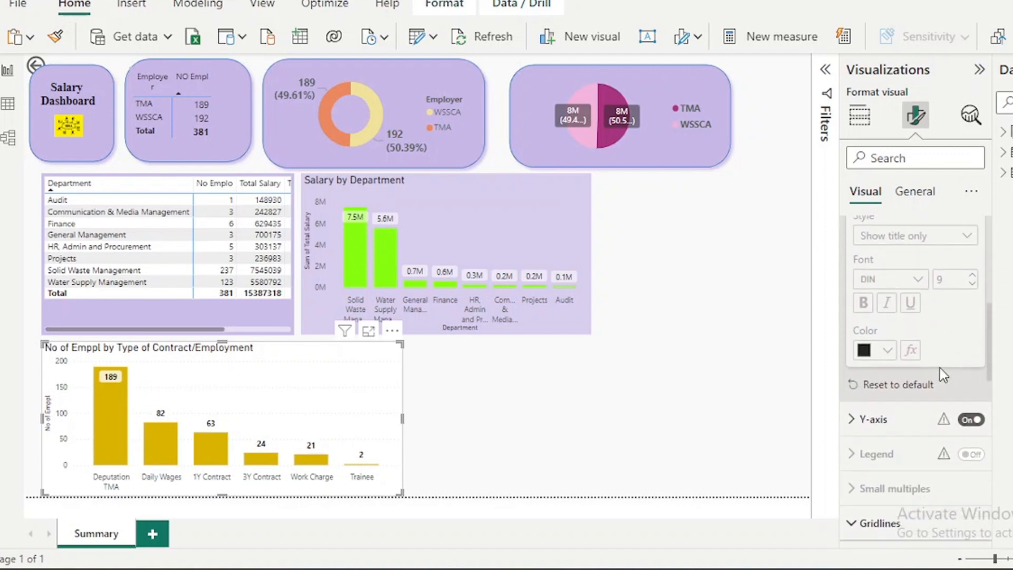
scroll(941, 374, "down", 2)
scroll(906, 417, "up", 5)
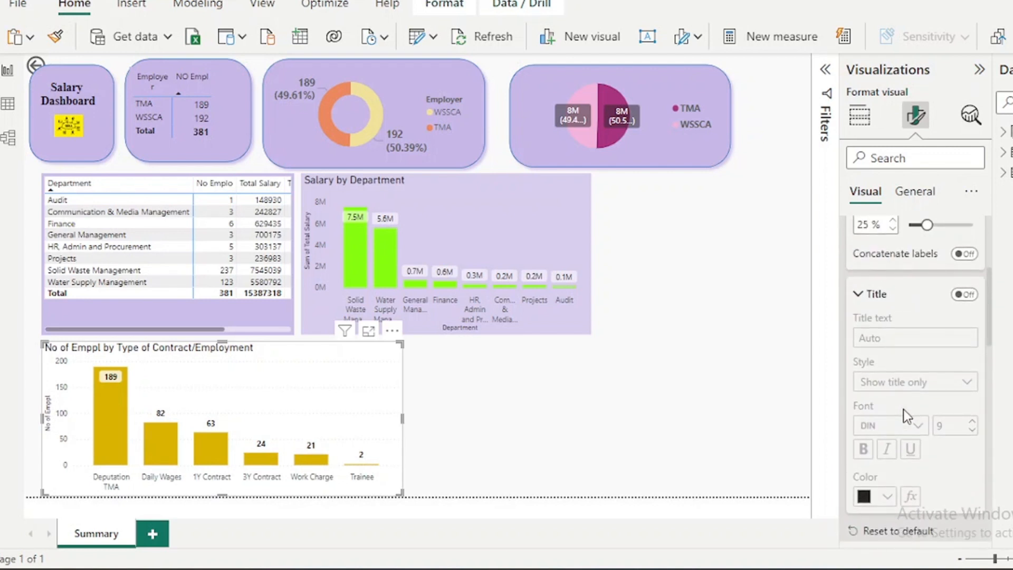
scroll(906, 417, "down", 4)
scroll(915, 381, "up", 5)
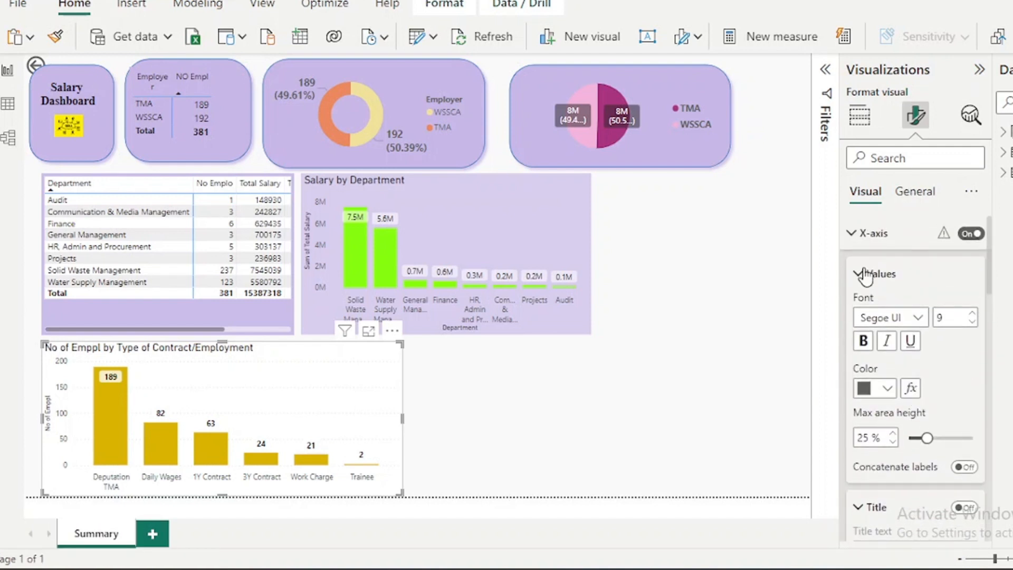
left_click(865, 275)
scroll(886, 389, "down", 5)
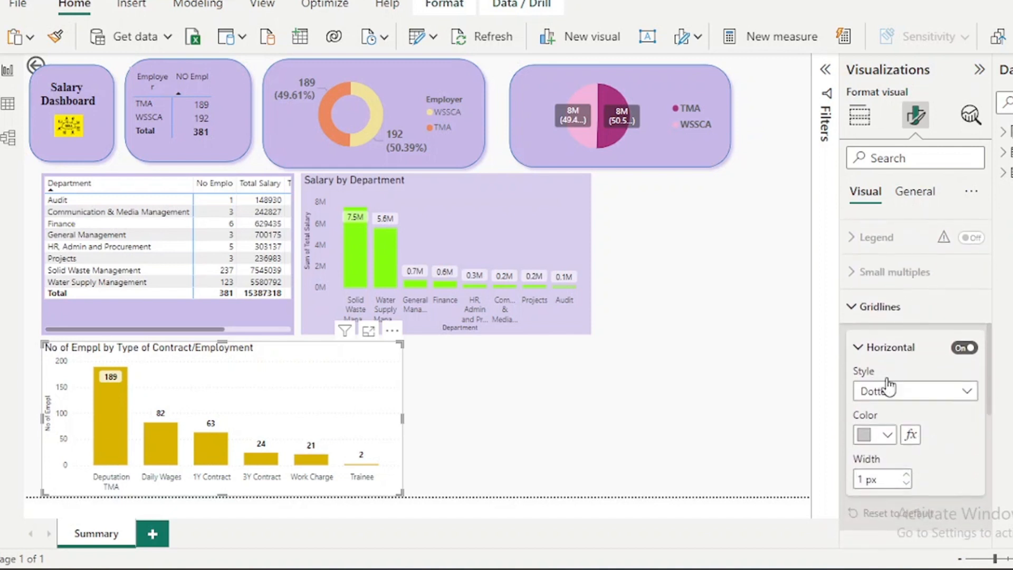
scroll(888, 387, "down", 6)
scroll(888, 387, "up", 7)
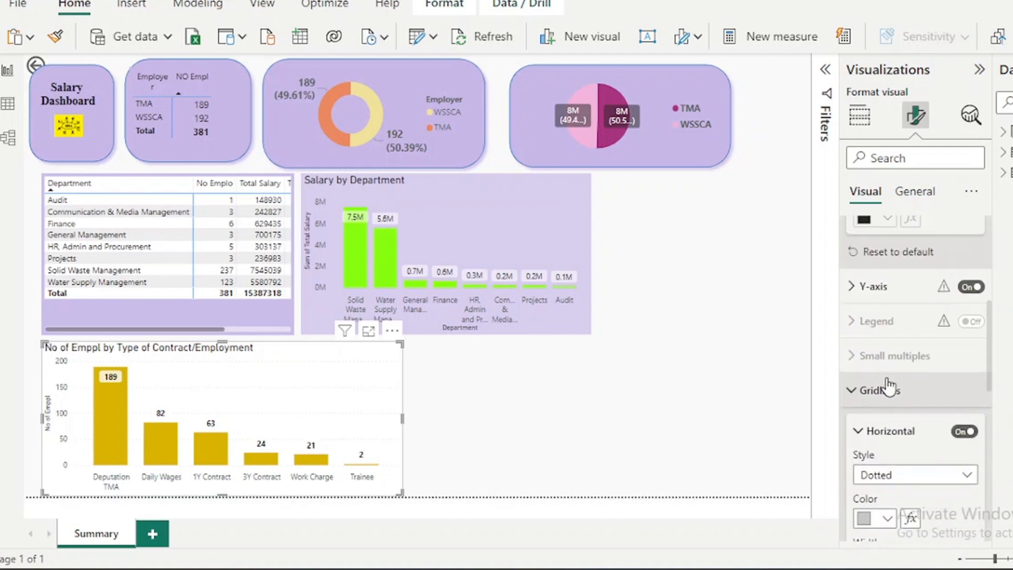
scroll(890, 380, "up", 1)
Turn off the contract type chart's title and set its background color to light purple.
left_click(914, 192)
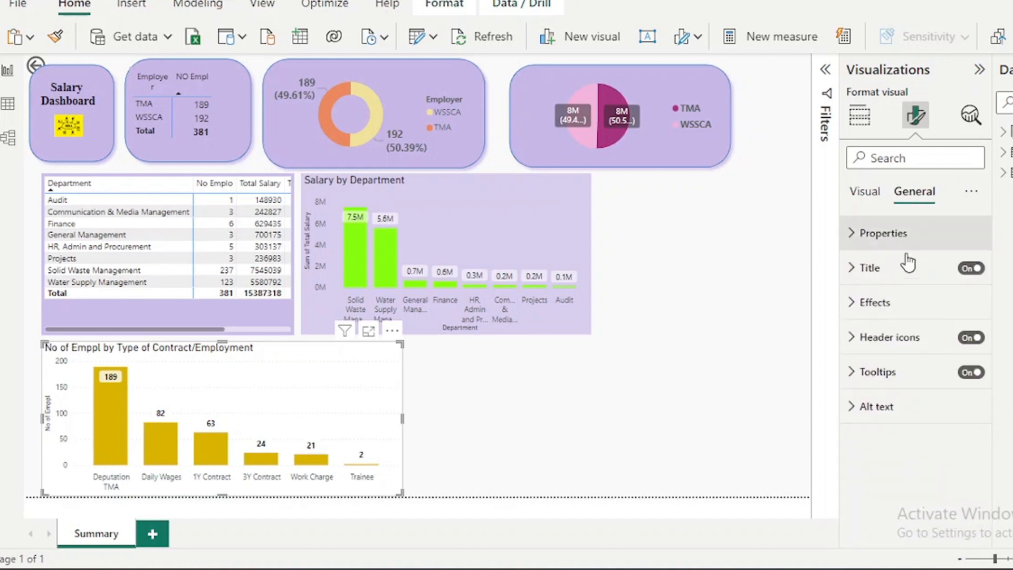
left_click(968, 270)
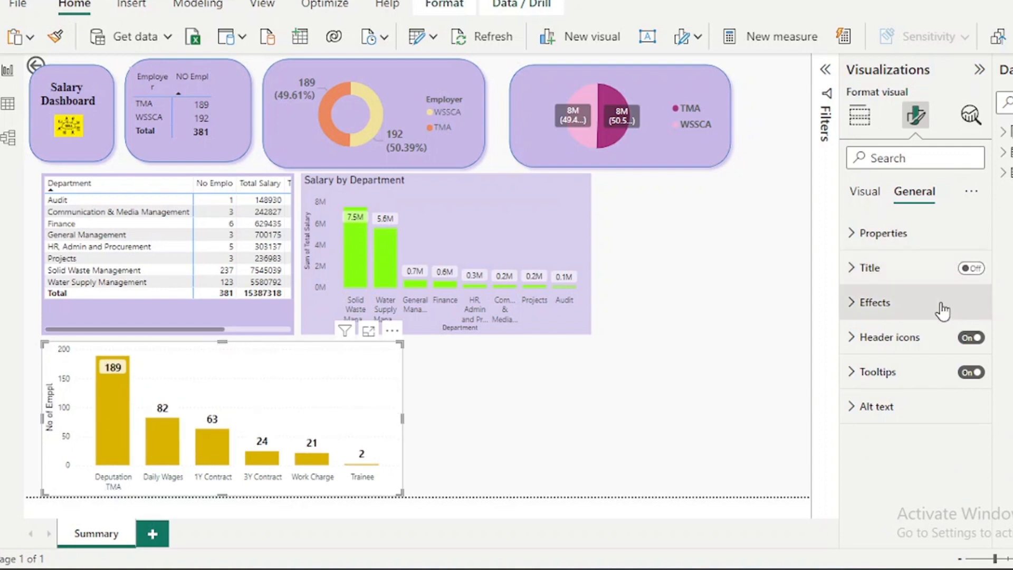
left_click(854, 312)
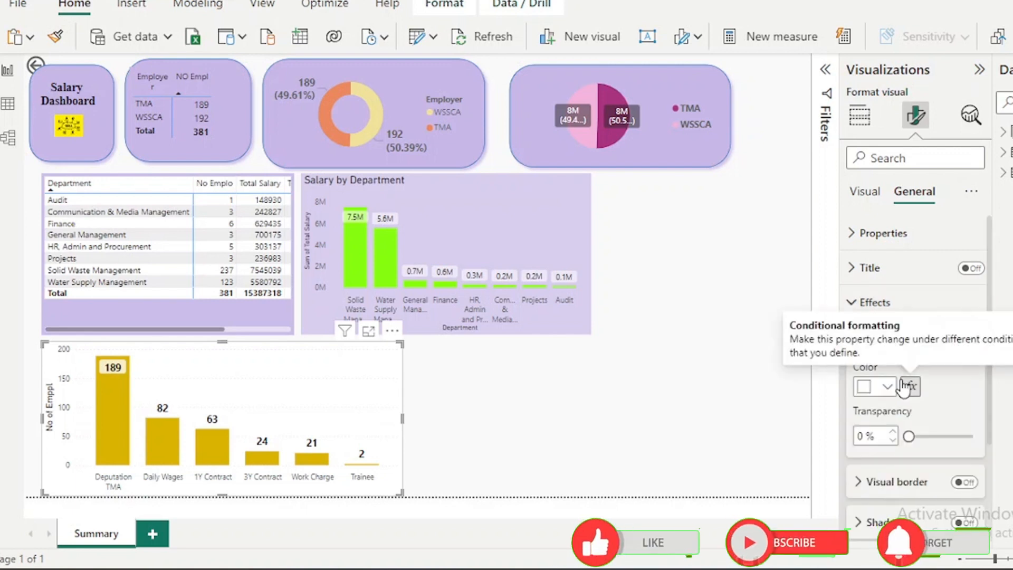
left_click(888, 387)
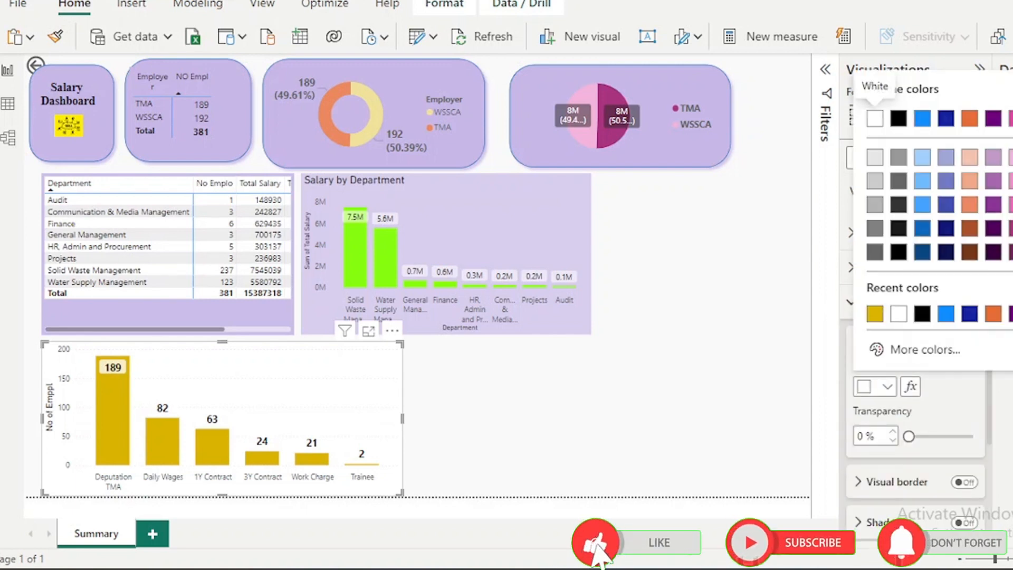
left_click(1012, 157)
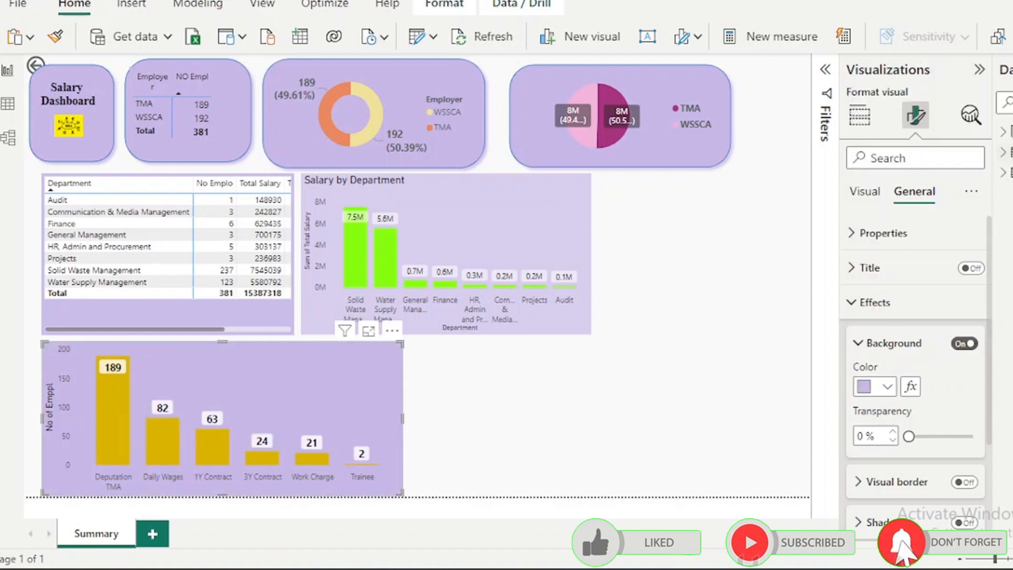
Set the chart background's transparency to 35% and make the contract type chart slightly narrower.
left_click(923, 437)
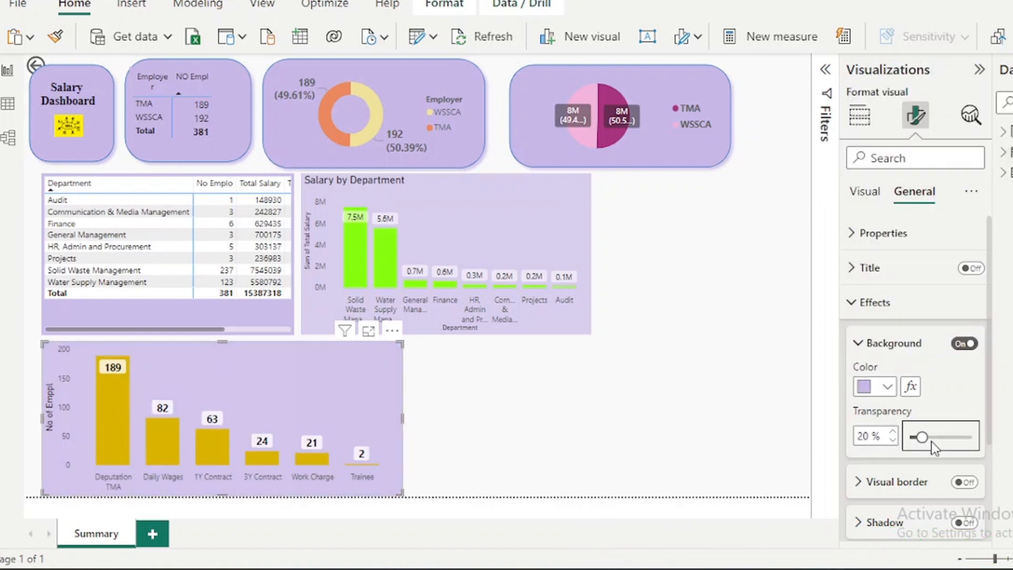
left_click(931, 440)
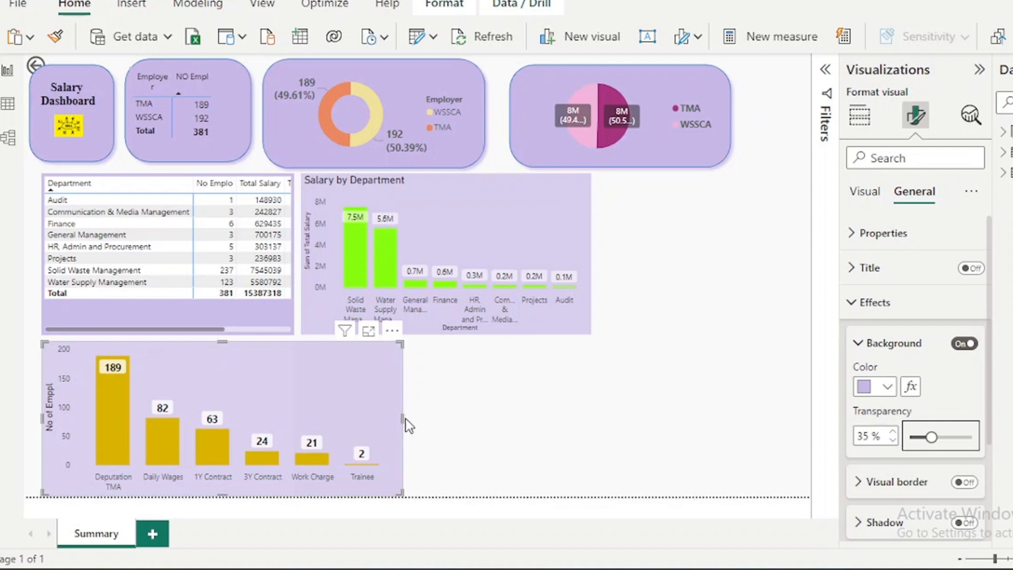
left_click_drag(395, 418, 396, 419)
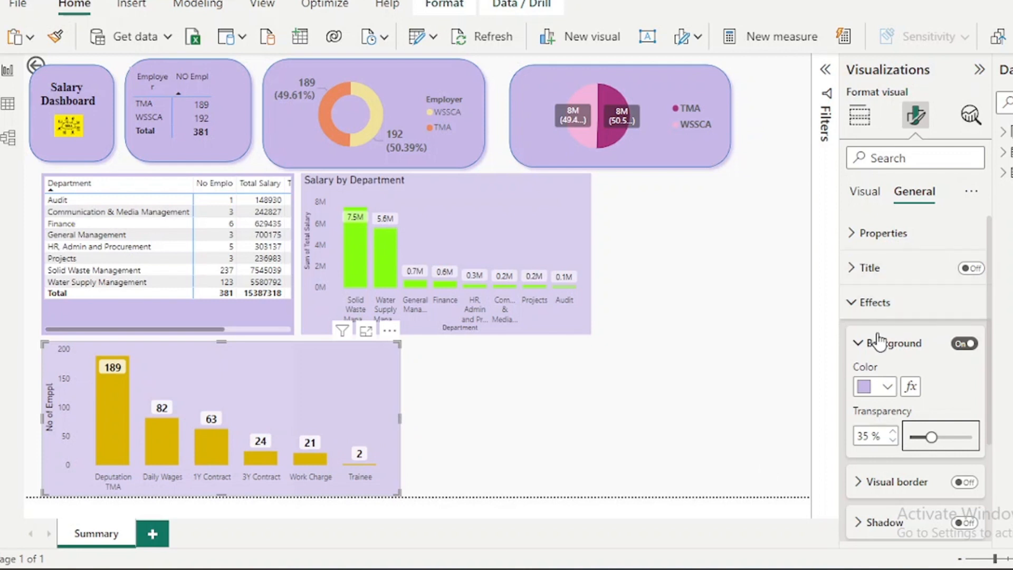
scroll(877, 333, "down", 3)
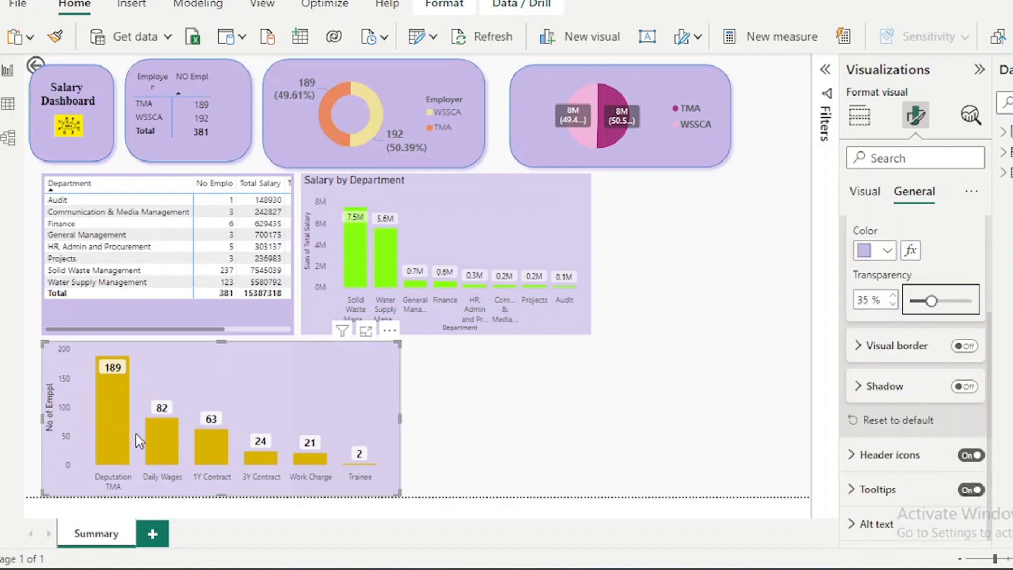
Check how the other visuals respond to selecting Daily Wages, Deputation TMA, 1Y Contract and 3Y Contract in the contract type chart, and clear the selection.
left_click(150, 444)
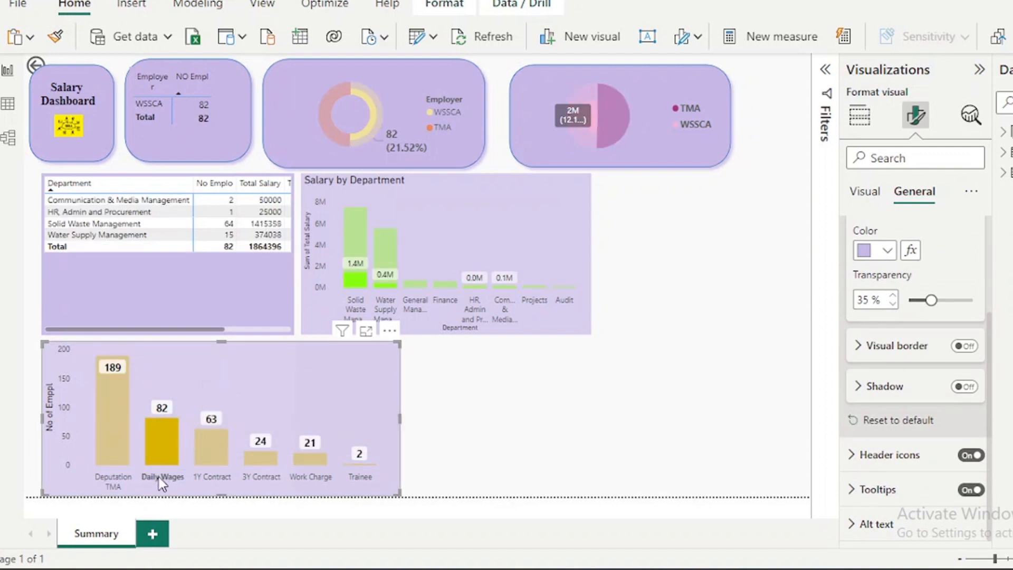
mouse_move(355, 276)
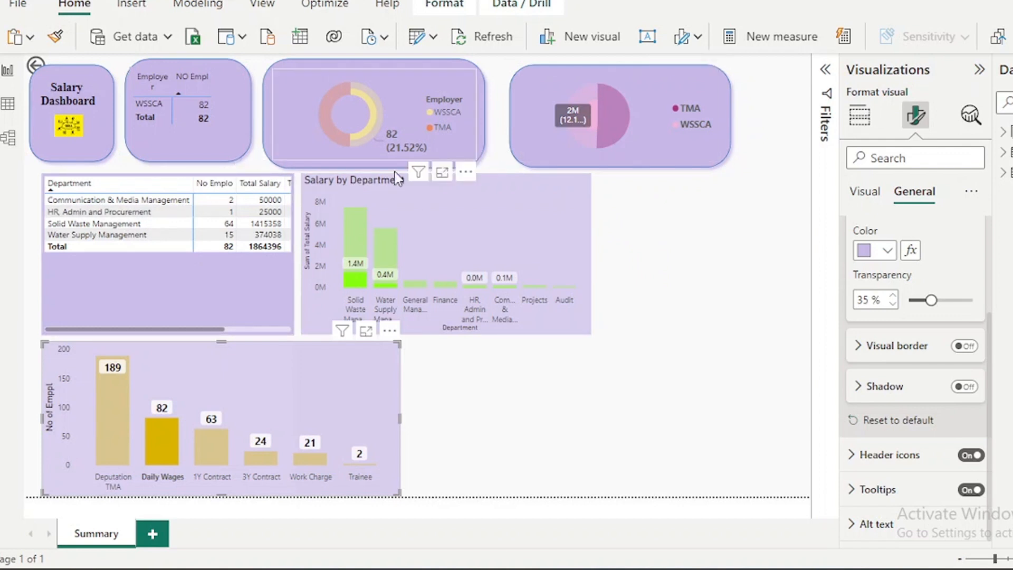
left_click(112, 397)
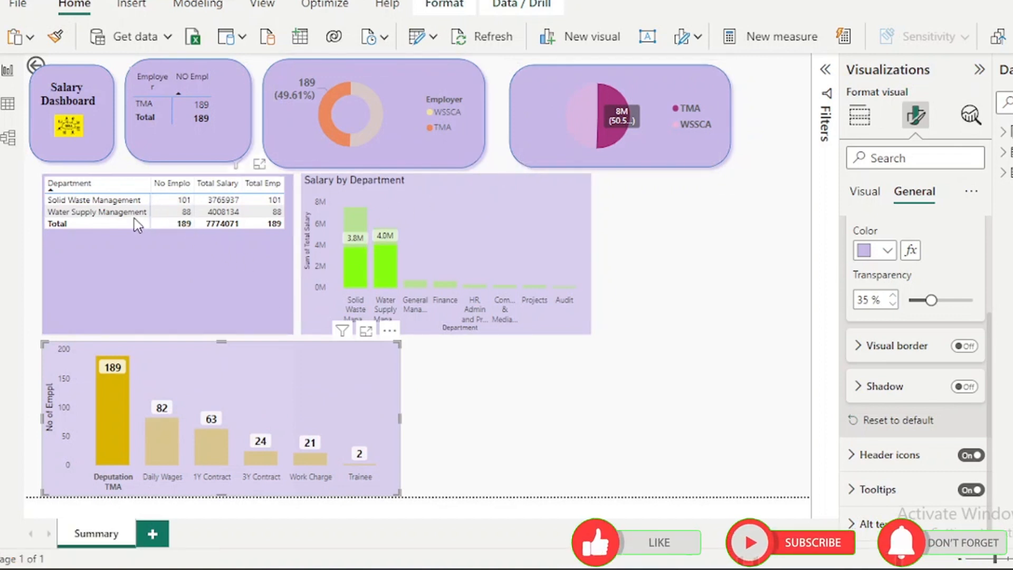
left_click(217, 455)
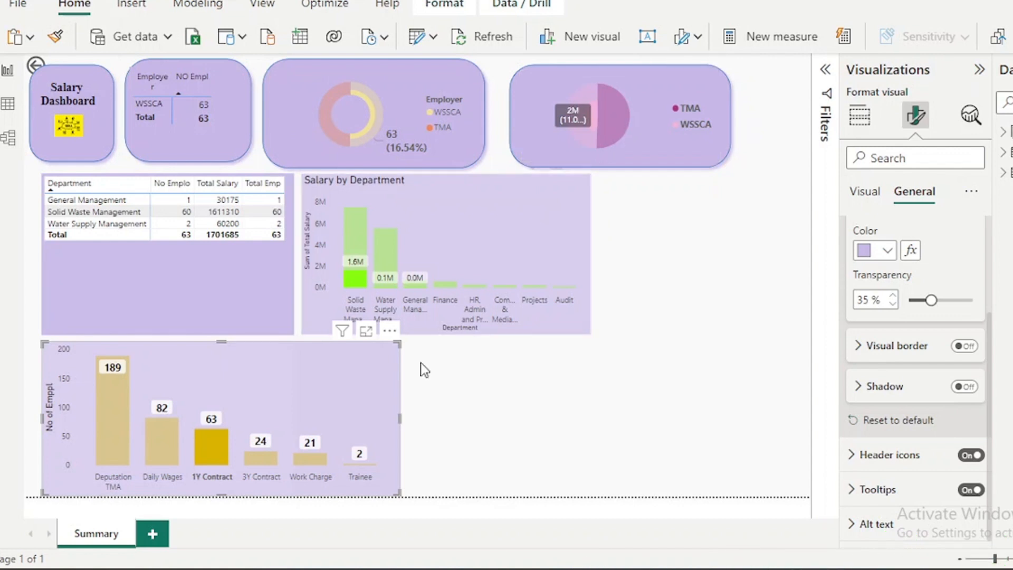
left_click(258, 467)
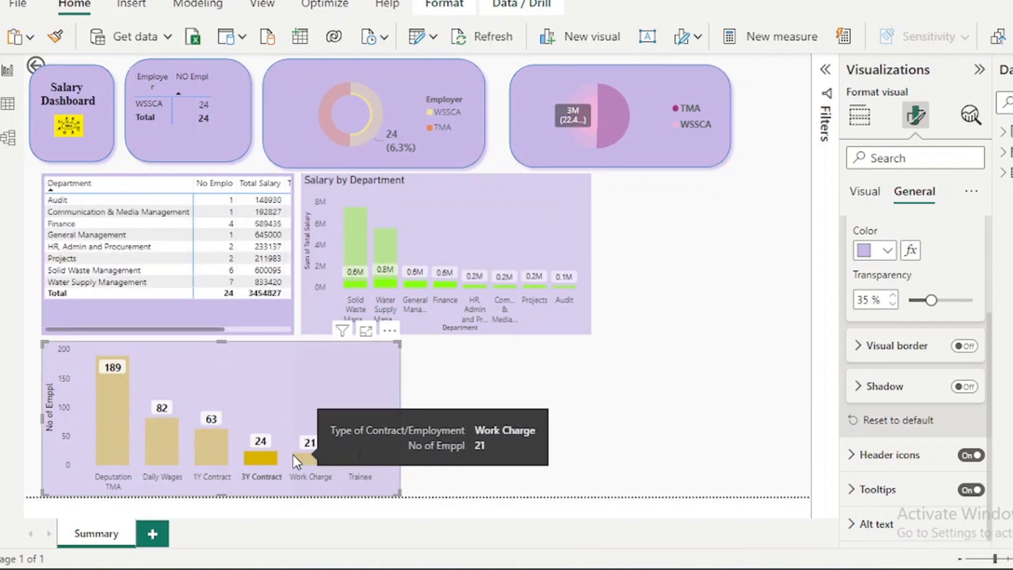
left_click(262, 413)
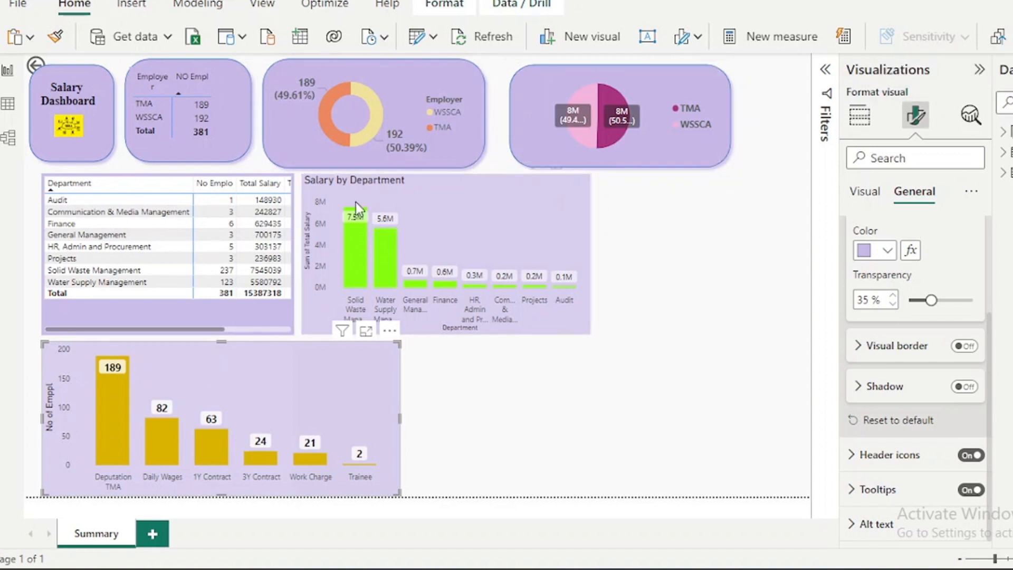
Insert a new blank page into the report.
left_click(139, 7)
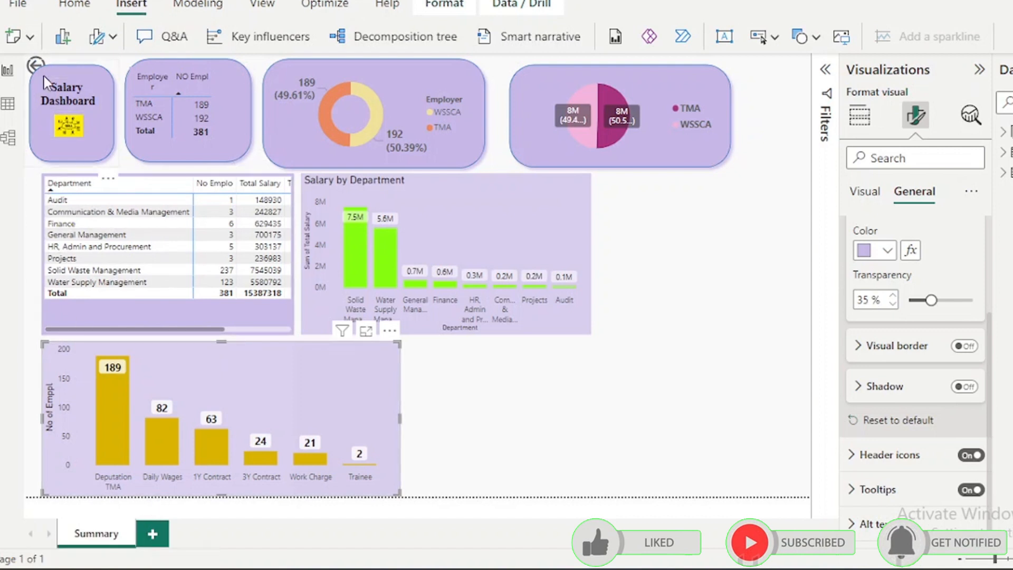
left_click(24, 37)
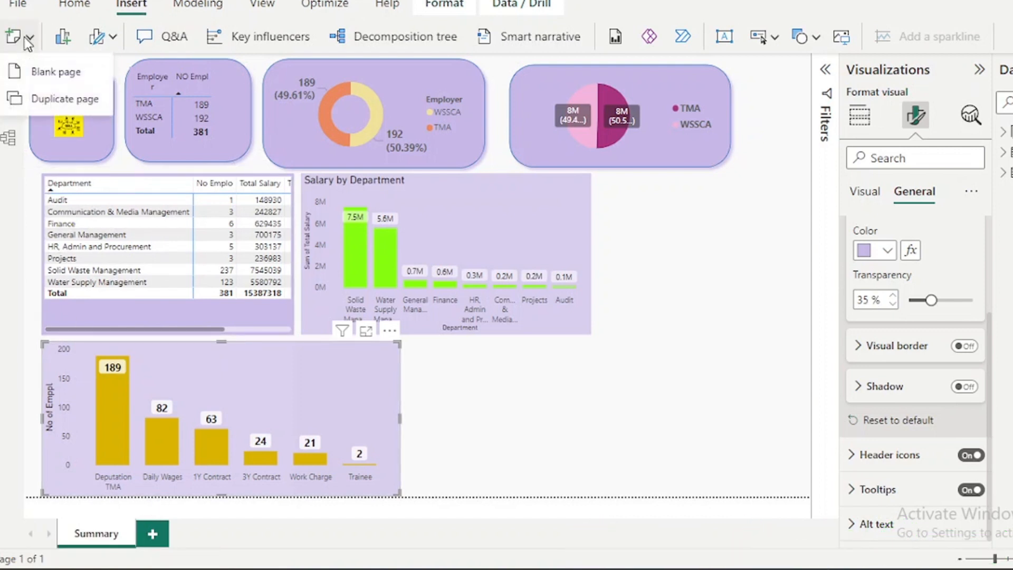
left_click(45, 74)
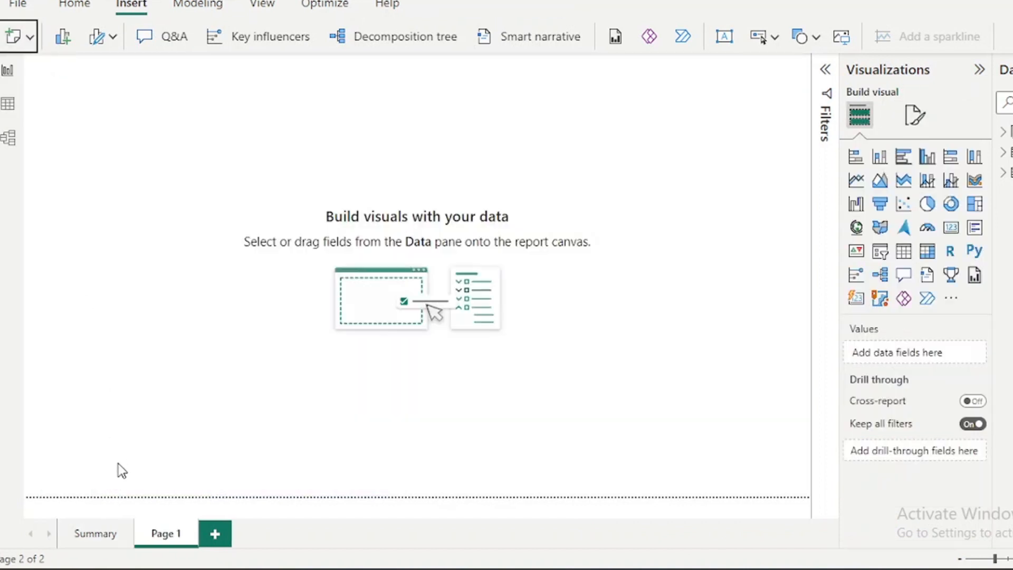
Add a second blank page and make a duplicate of the Summary page.
left_click(216, 544)
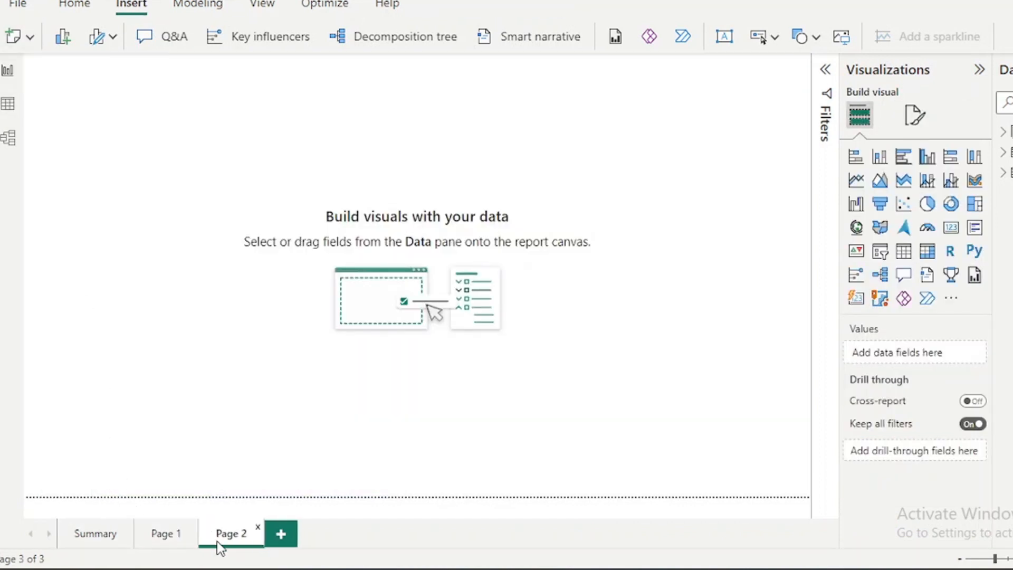
left_click(163, 538)
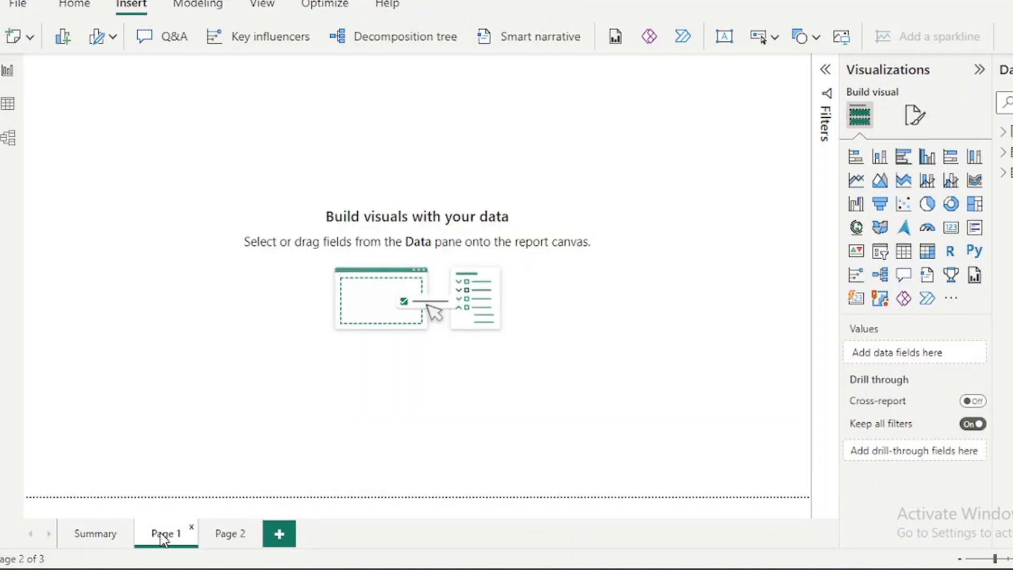
left_click(101, 533)
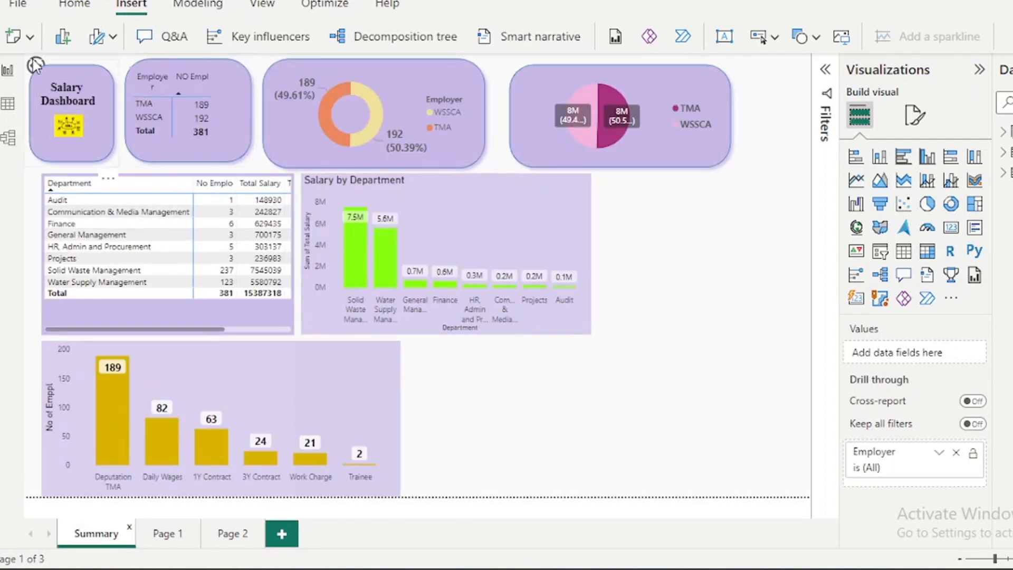
left_click(30, 39)
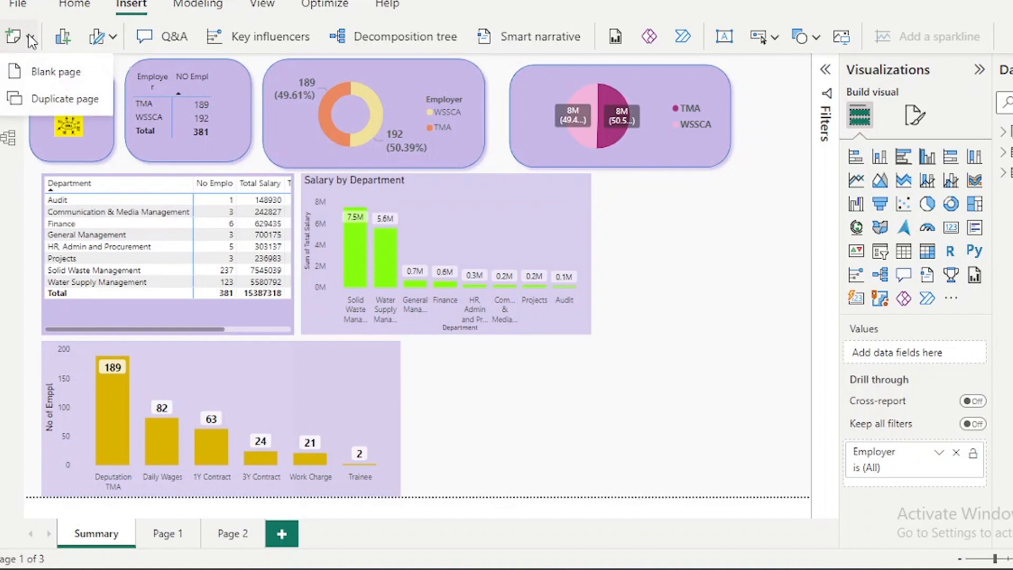
left_click(58, 100)
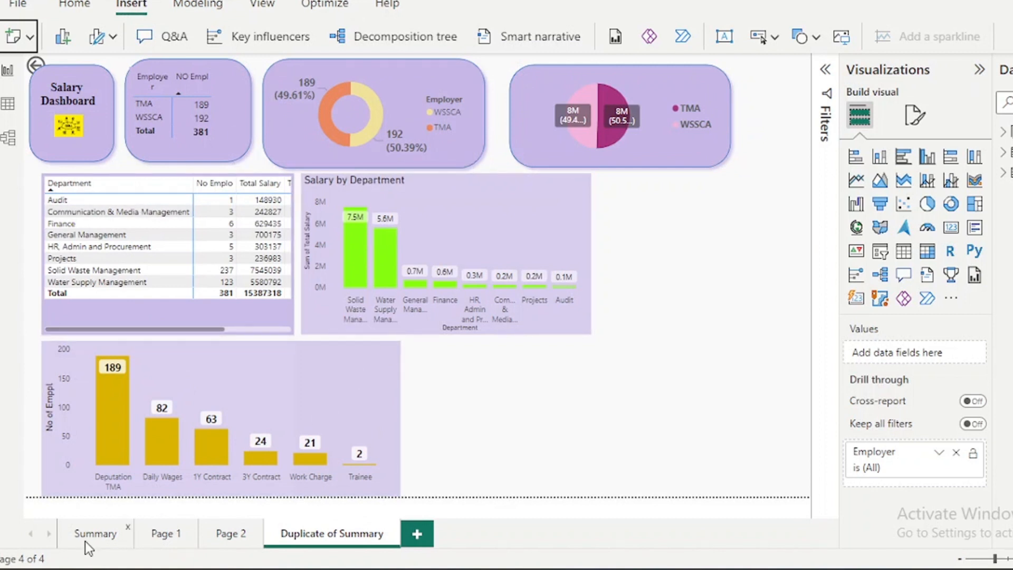
Delete the duplicate of the Summary page and the blank Page 2.
right_click(314, 544)
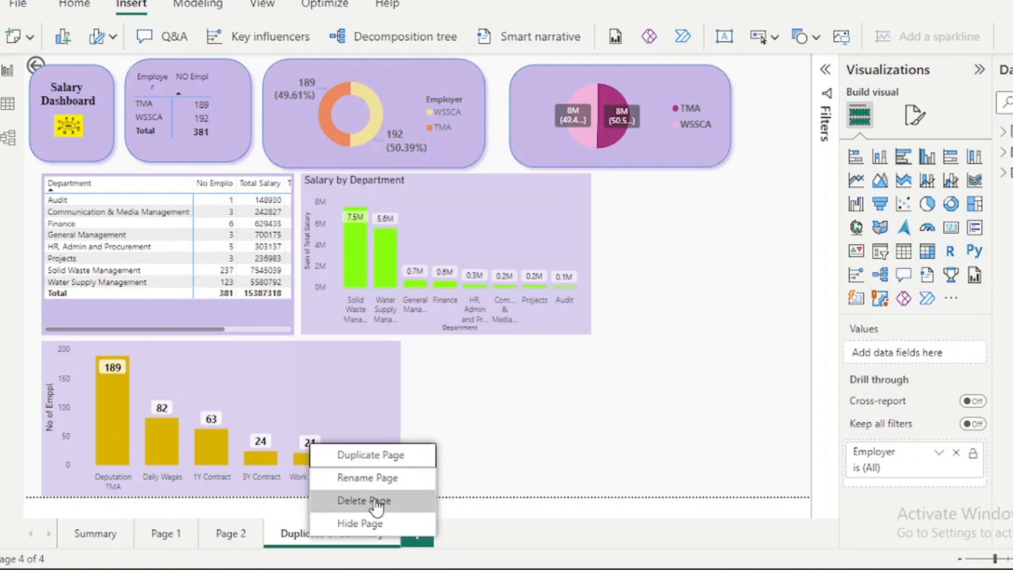
left_click(364, 500)
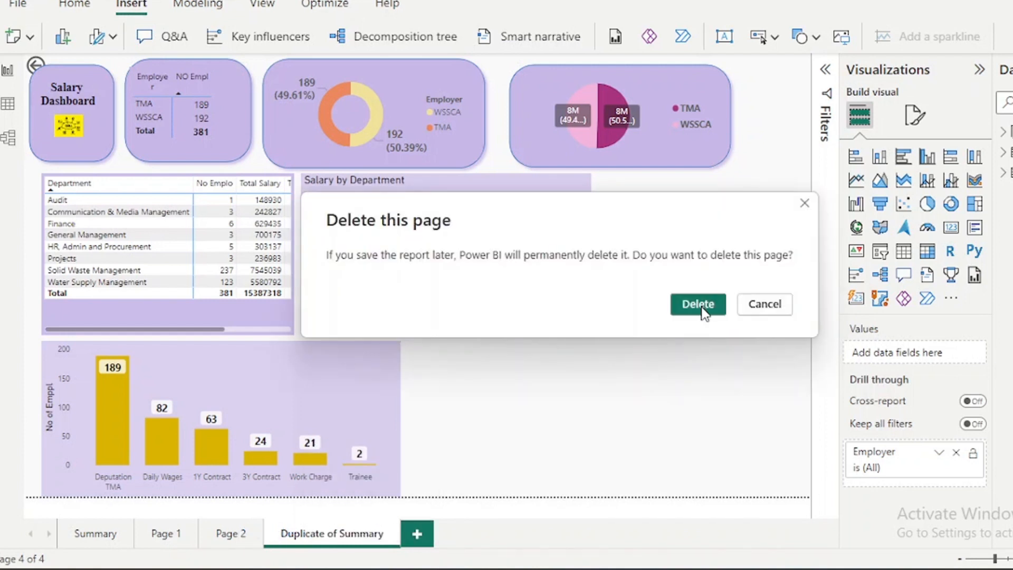
left_click(698, 304)
right_click(232, 536)
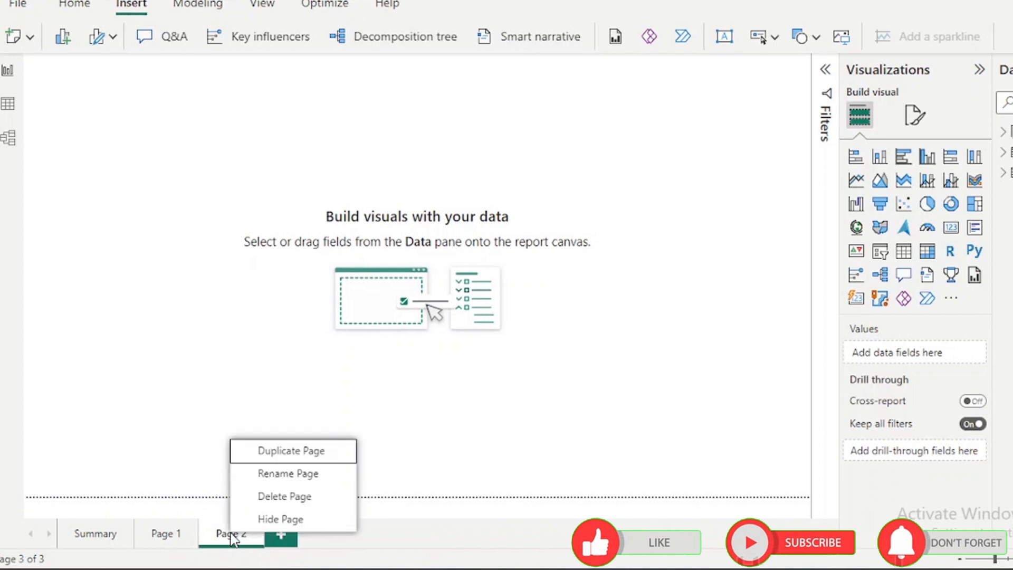
left_click(283, 496)
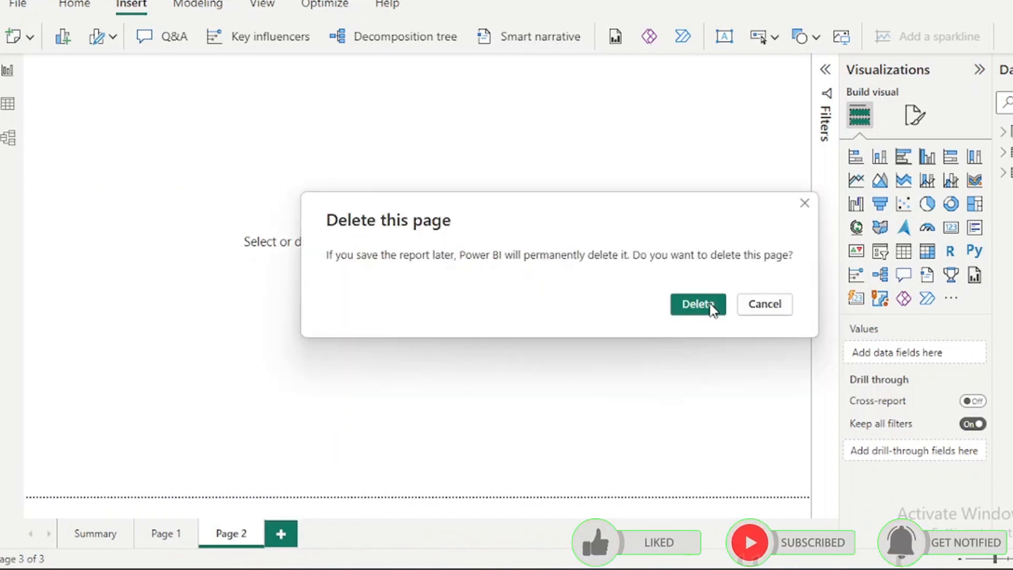
left_click(710, 306)
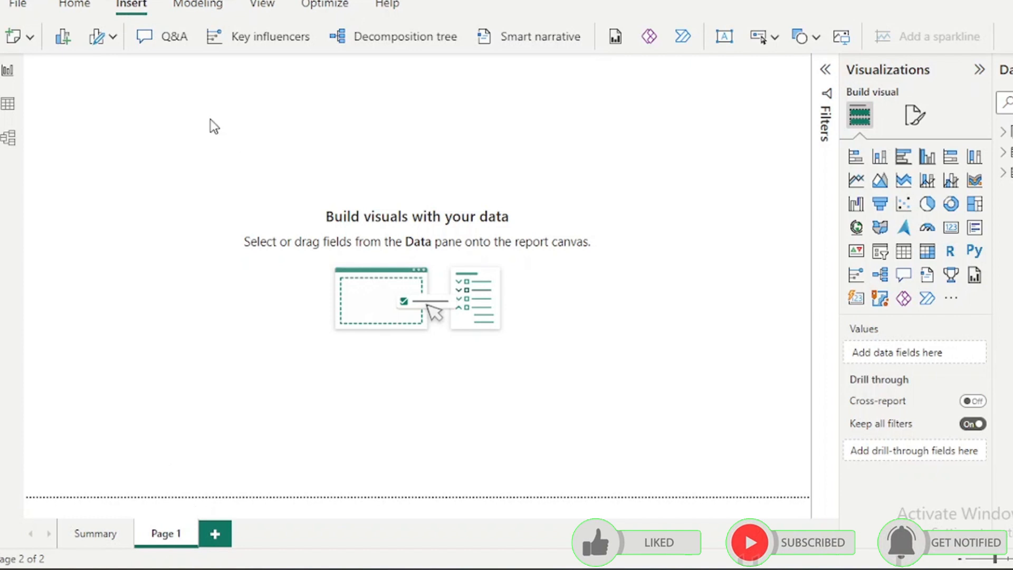
Insert an empty stacked column chart on Page 1 and remove it.
left_click(72, 40)
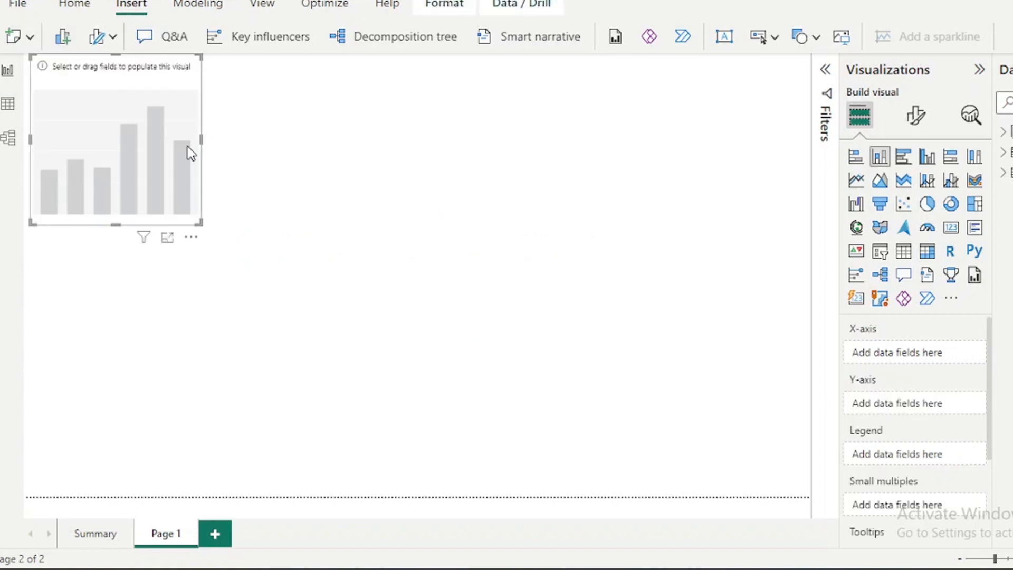
left_click(190, 240)
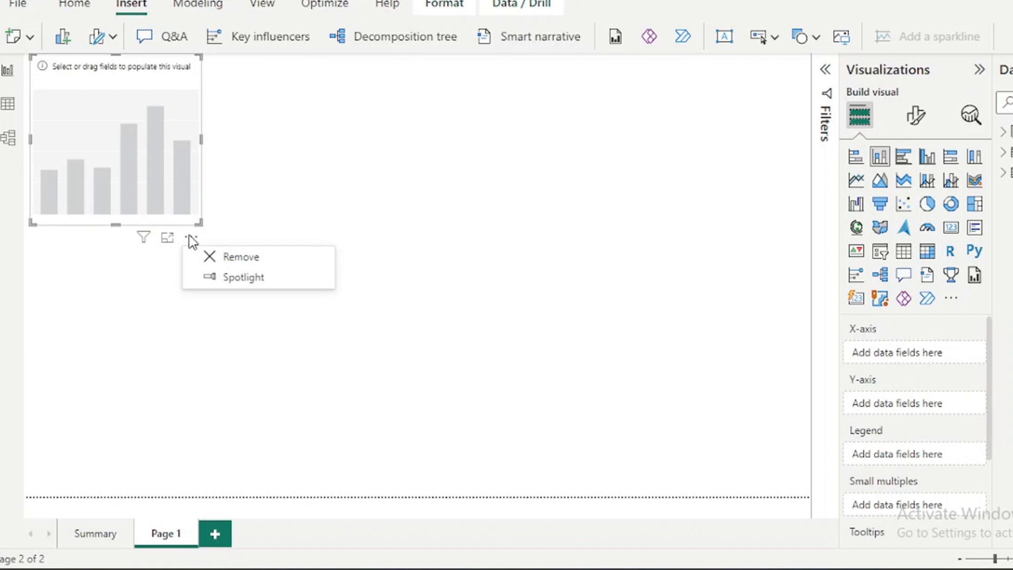
left_click(242, 257)
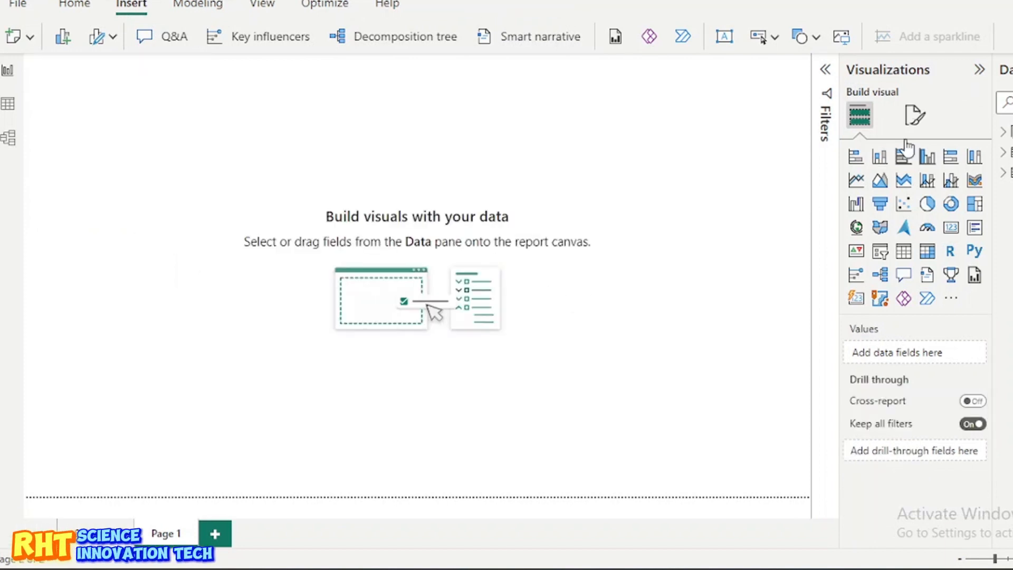
Set Page 1's canvas background to light gray with 64% transparency.
left_click(915, 117)
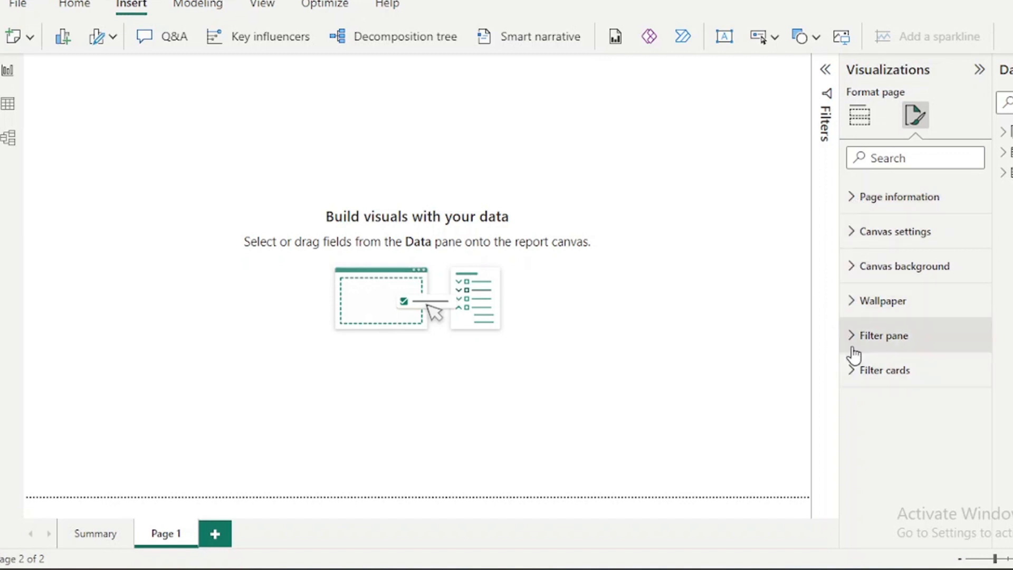
left_click(853, 197)
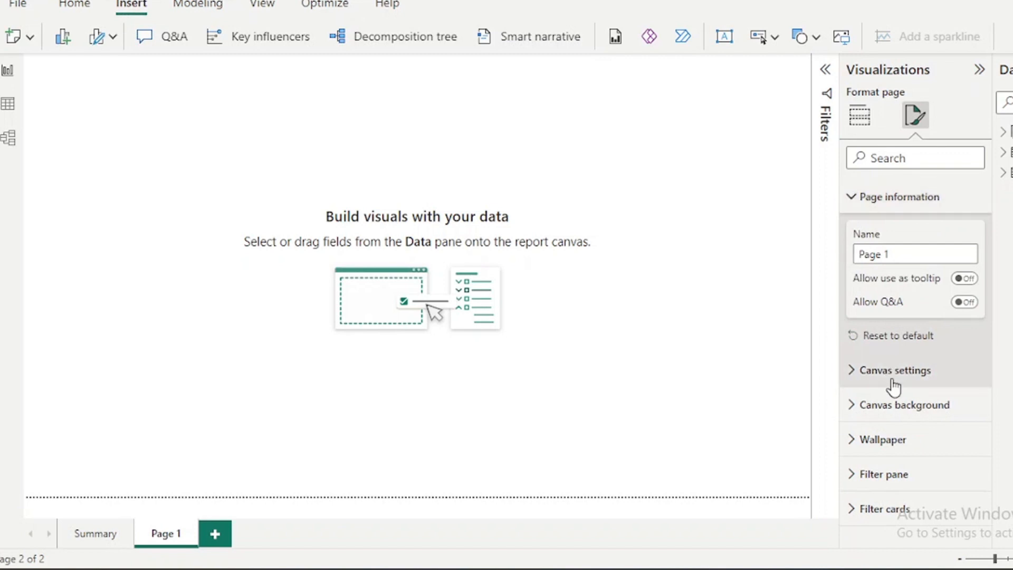
left_click(863, 411)
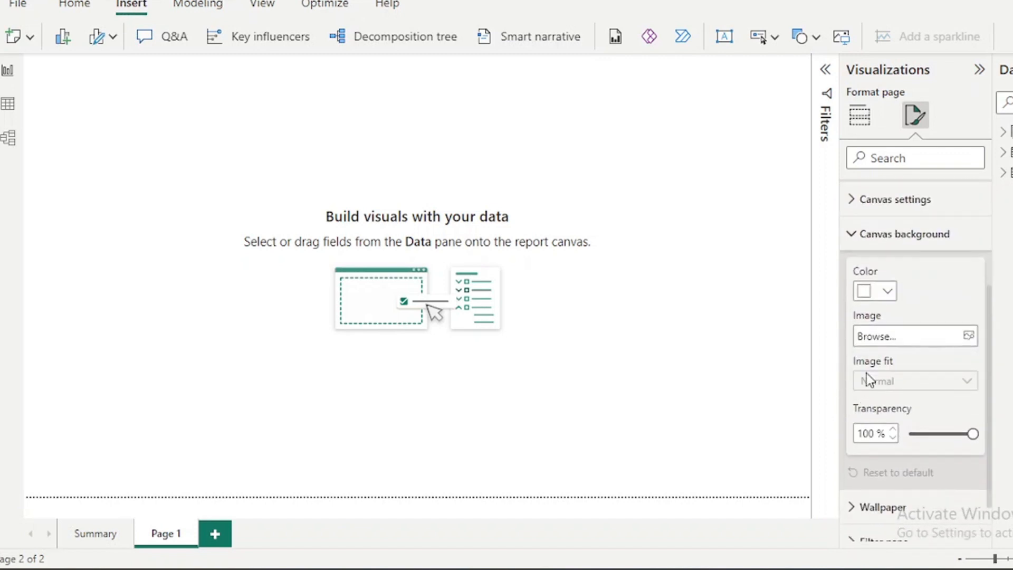
left_click(888, 292)
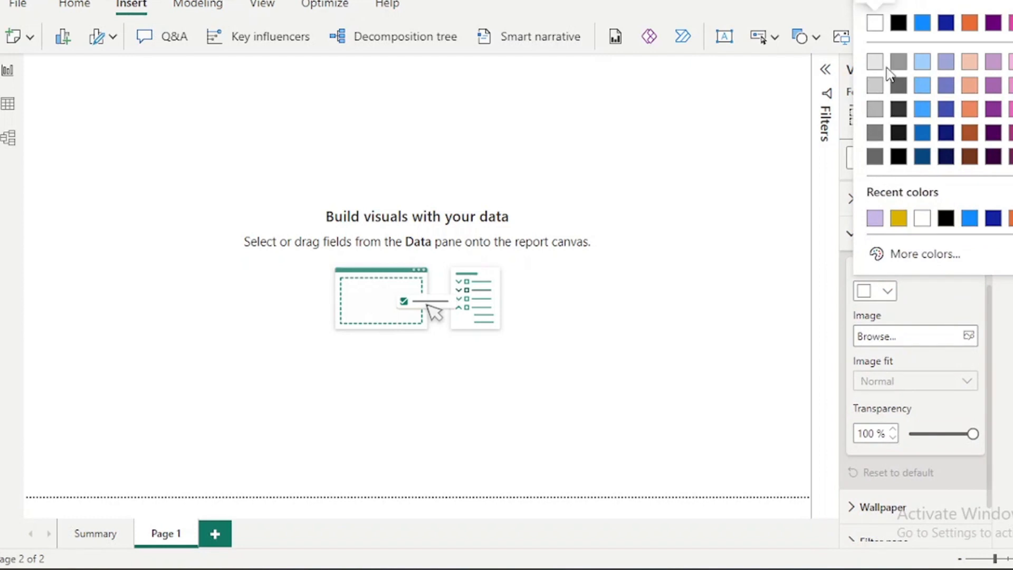
left_click(873, 62)
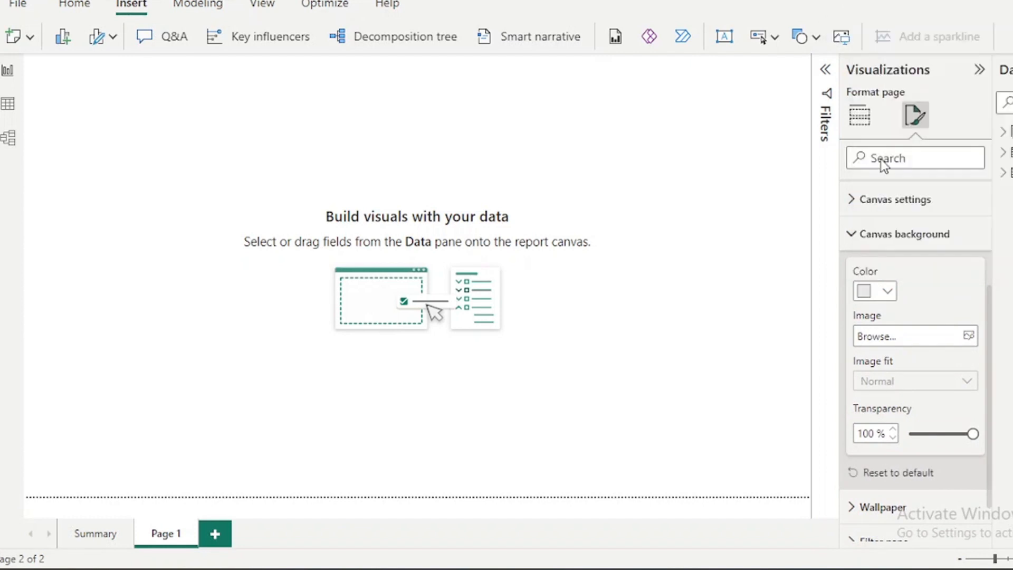
left_click(938, 433)
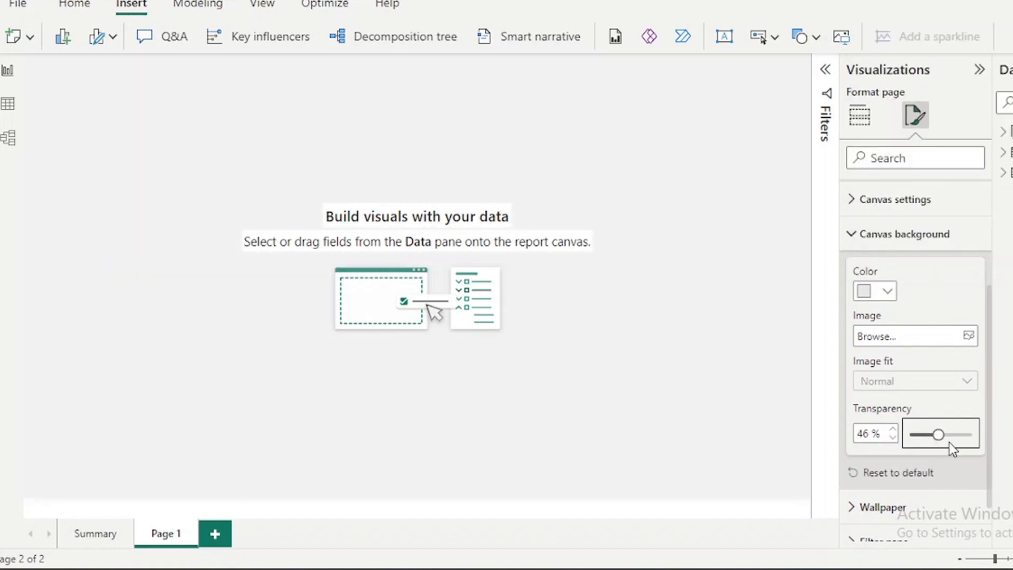
left_click(948, 442)
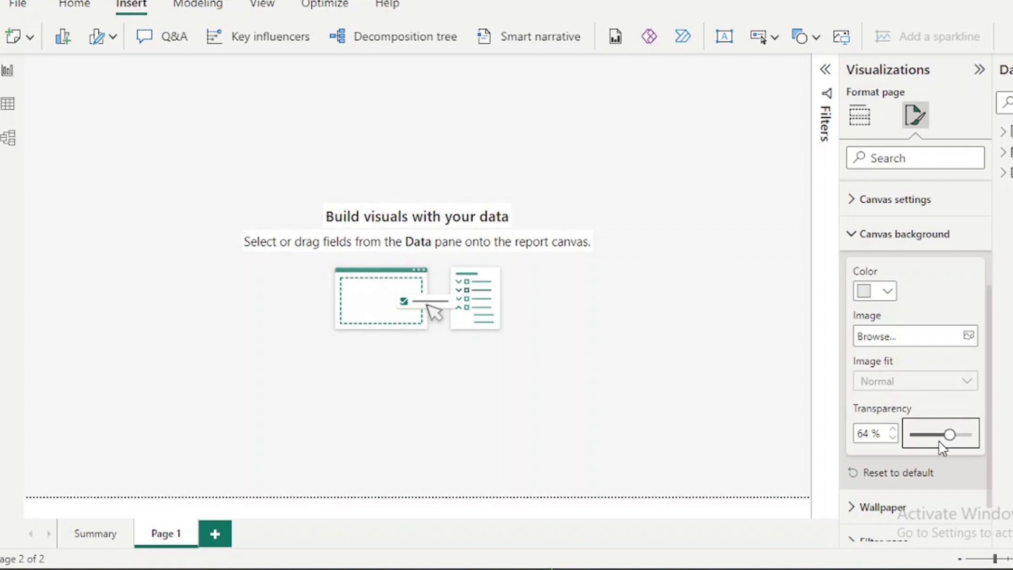
left_click(528, 244)
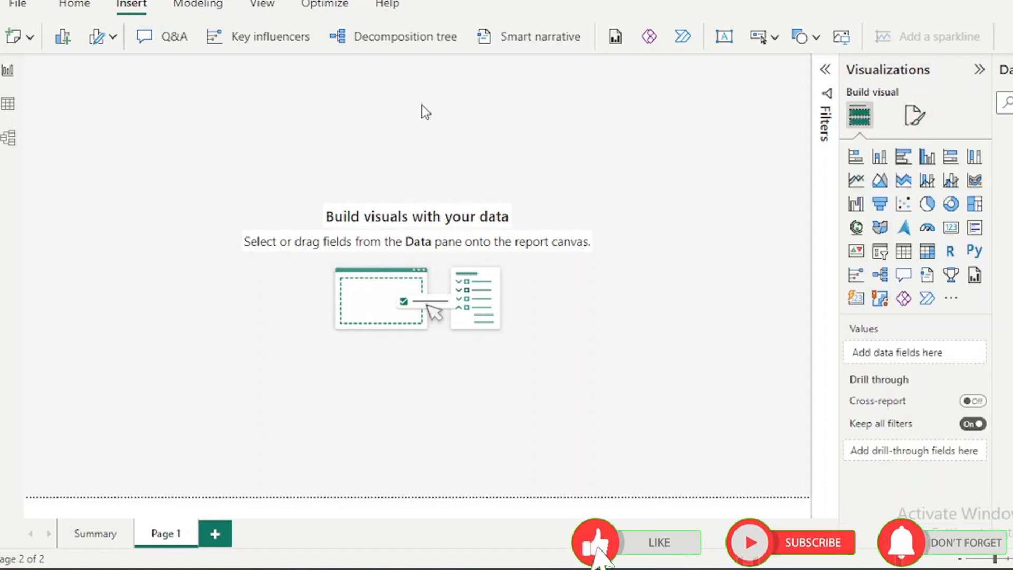
Insert a decomposition tree analyzing Sum of Total Salary, explained by Type of Contract/Employment, and expand it with the Deputation TMA branch selected.
left_click(398, 41)
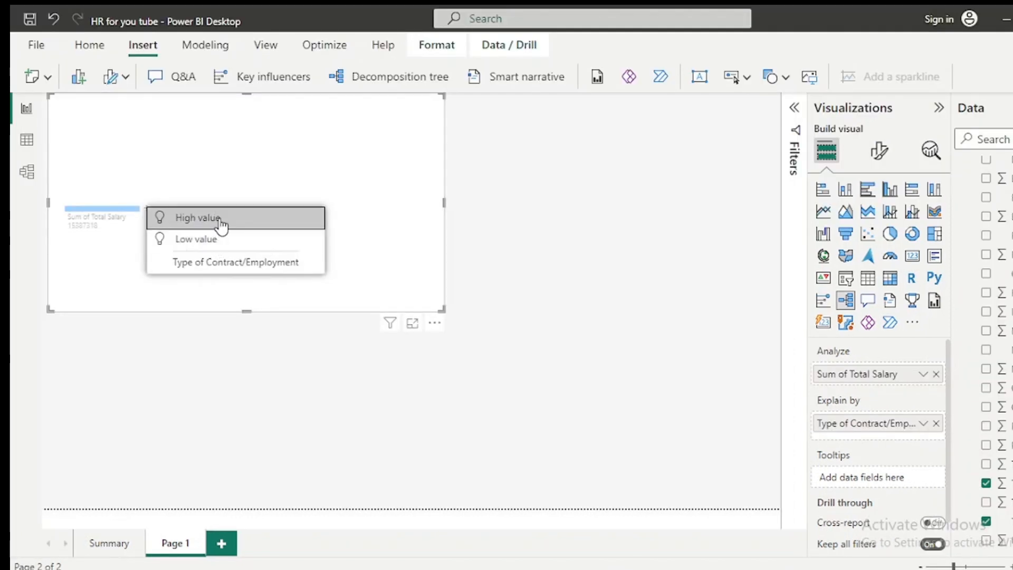
left_click(228, 262)
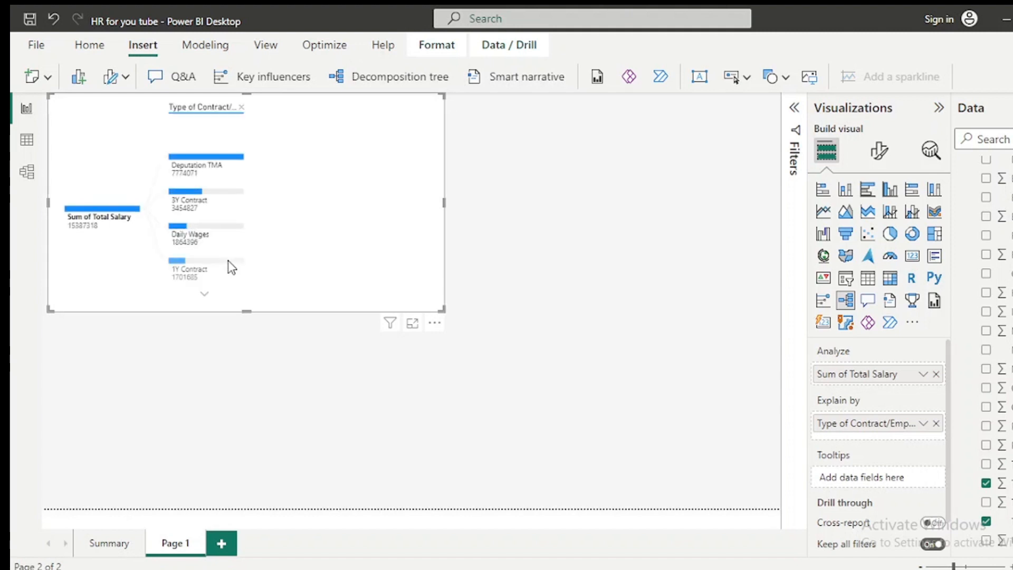
left_click(237, 157)
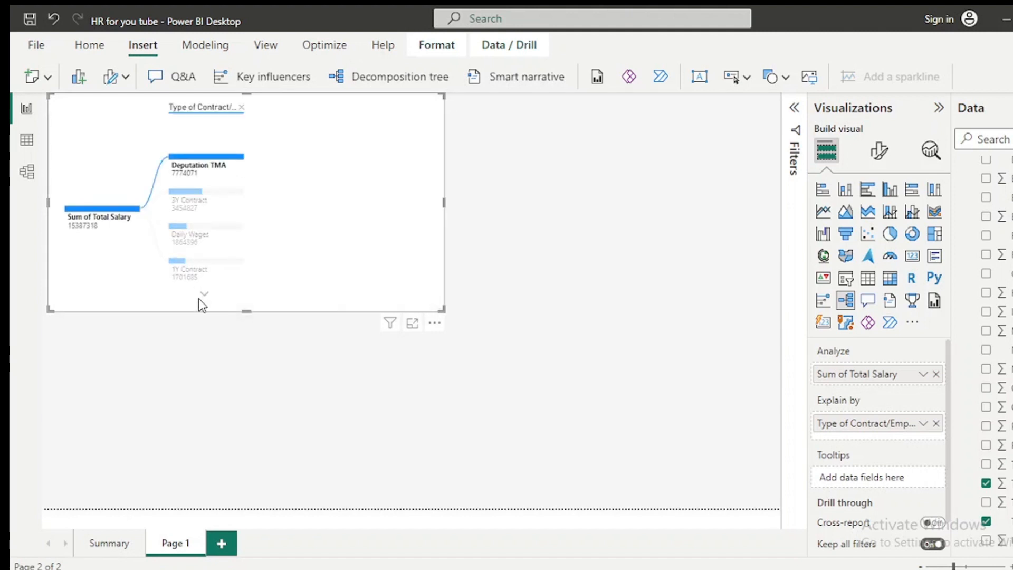
Make the decomposition tree wider and taller so that all contract types down to Trainee fit.
left_click_drag(443, 203, 481, 265)
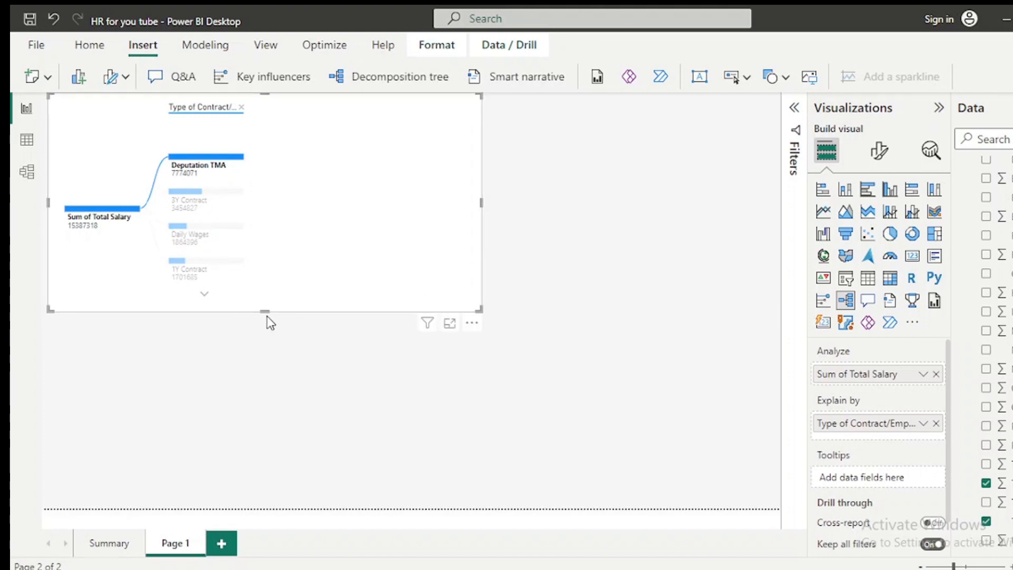
left_click_drag(265, 312, 267, 369)
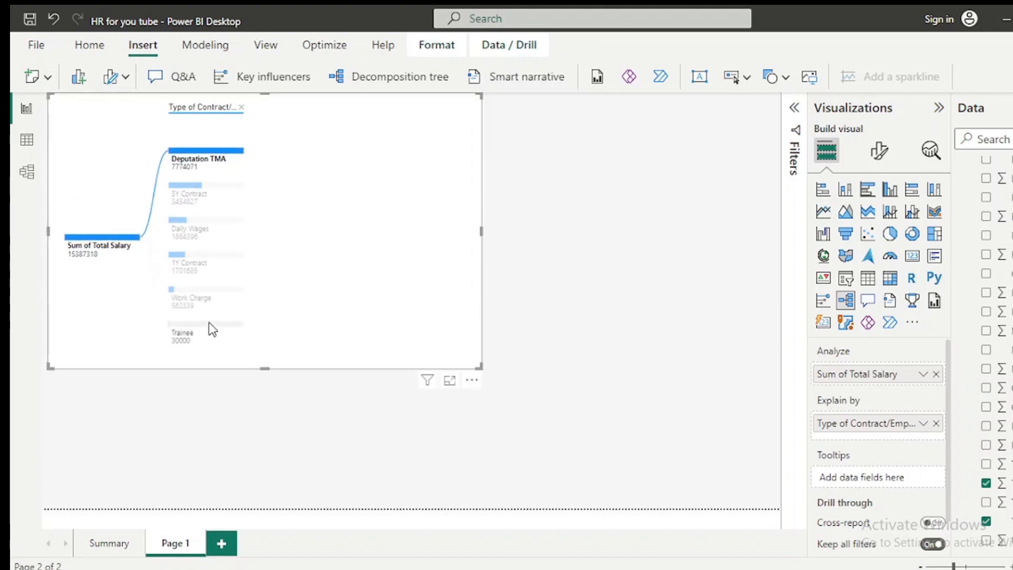
Select the Work Charge branch in the decomposition tree and clear the branch selection so that no contract type is highlighted.
mouse_move(200, 295)
left_click(196, 233)
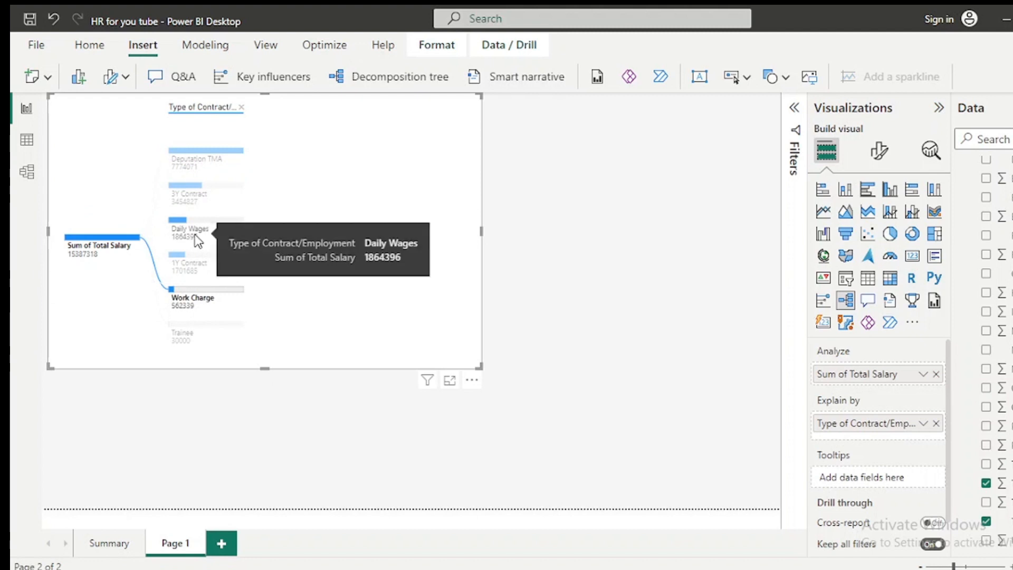
left_click(189, 196)
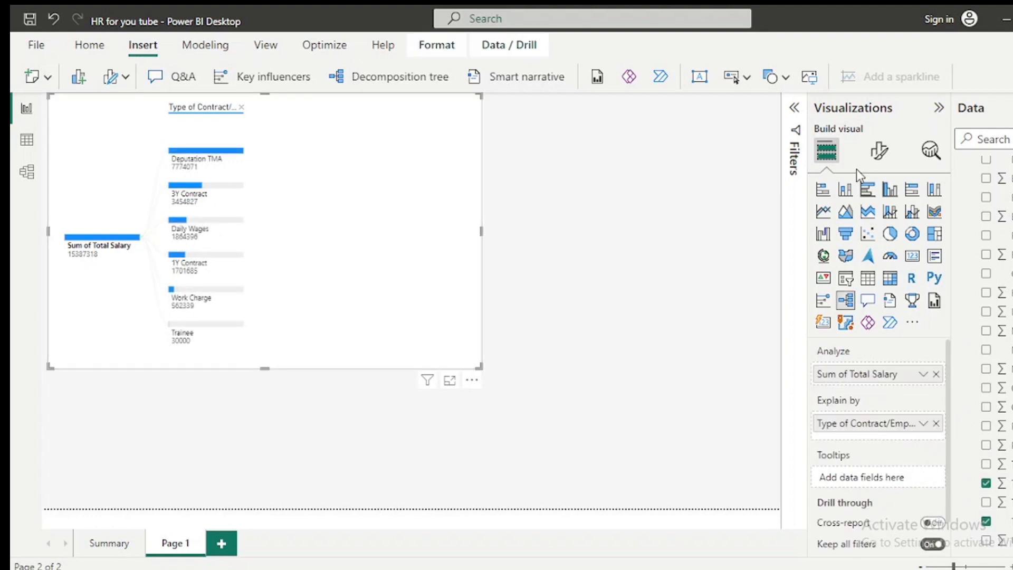
Set the decomposition tree's values to bold at font size 16 and make the visual taller to fit all contract types down to Trainee.
left_click(879, 150)
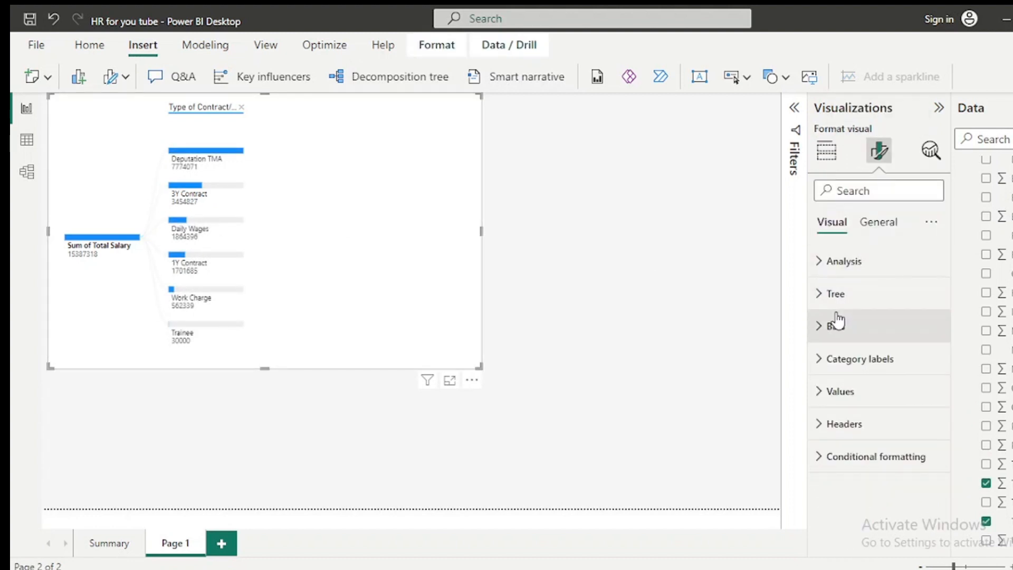
left_click(841, 393)
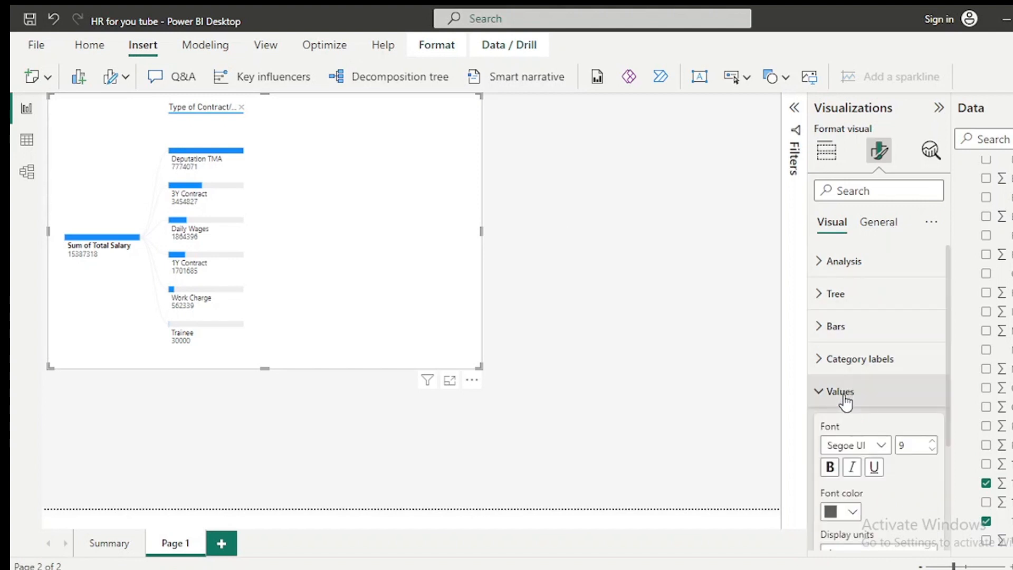
left_click(932, 442)
left_click(932, 441)
left_click(932, 442)
left_click(932, 442)
left_click(932, 441)
left_click(932, 442)
left_click(933, 442)
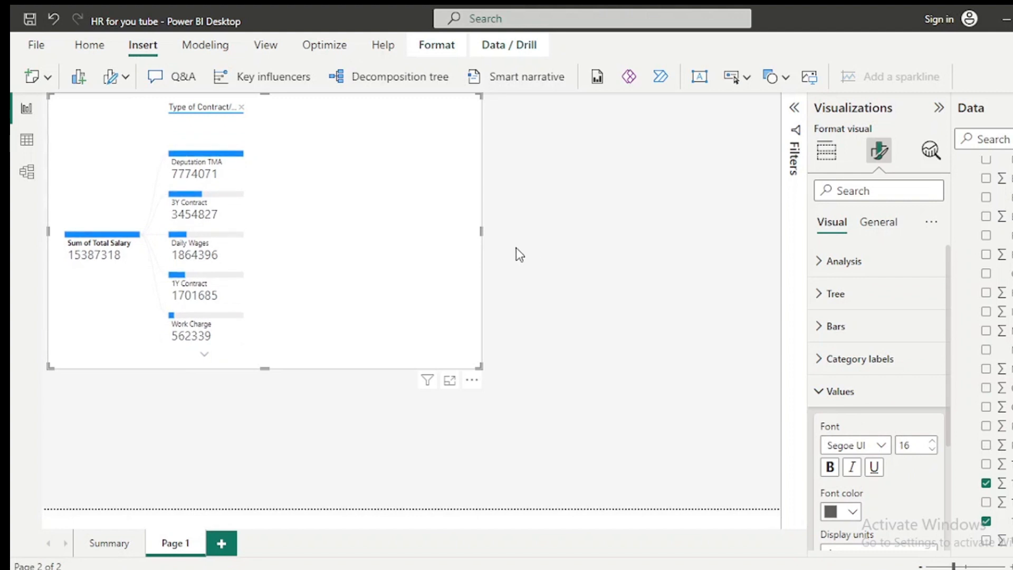
left_click_drag(480, 233, 555, 243)
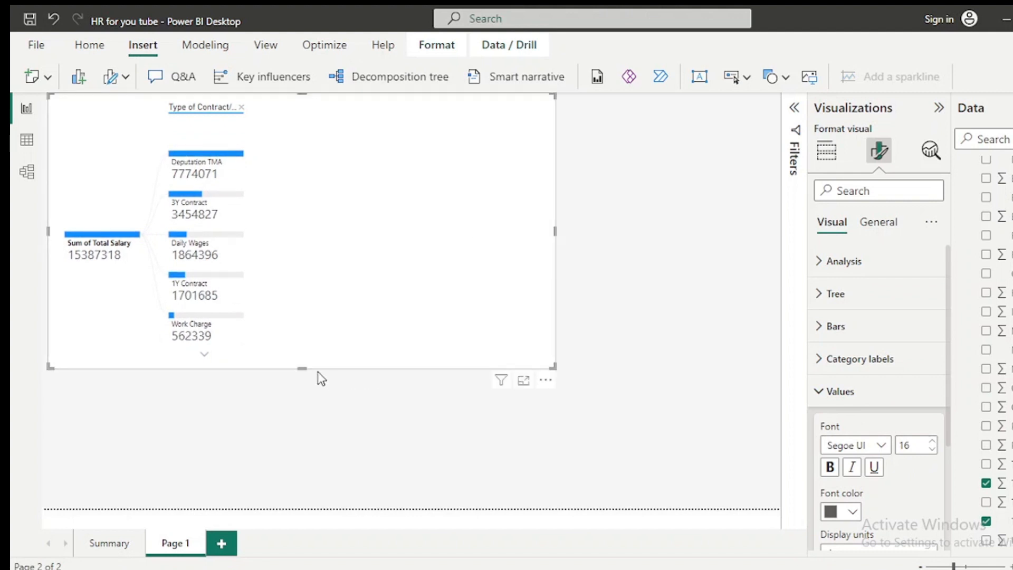
left_click_drag(300, 369, 298, 410)
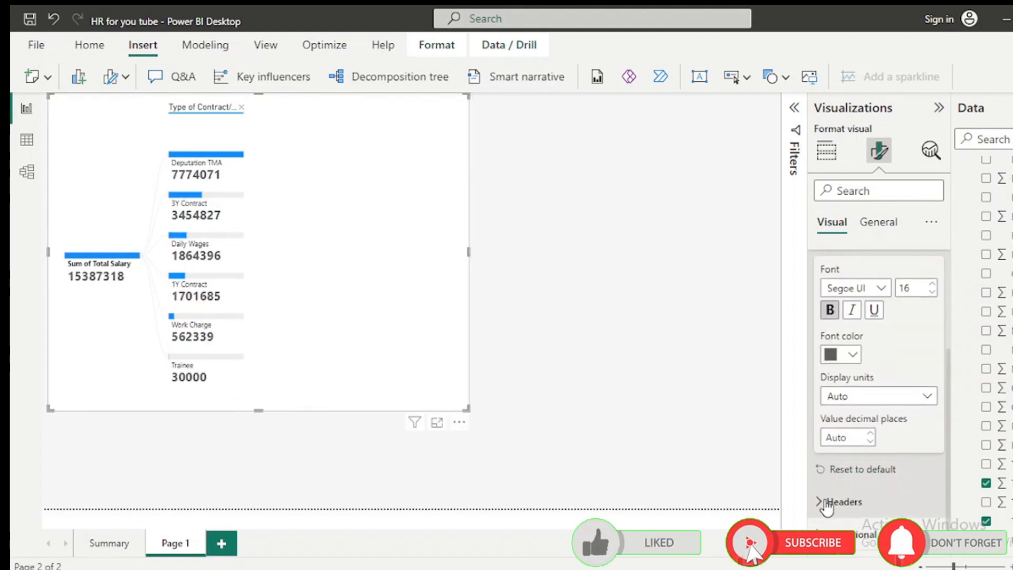
Turn off the subtitles in the decomposition tree's level headers.
left_click(826, 504)
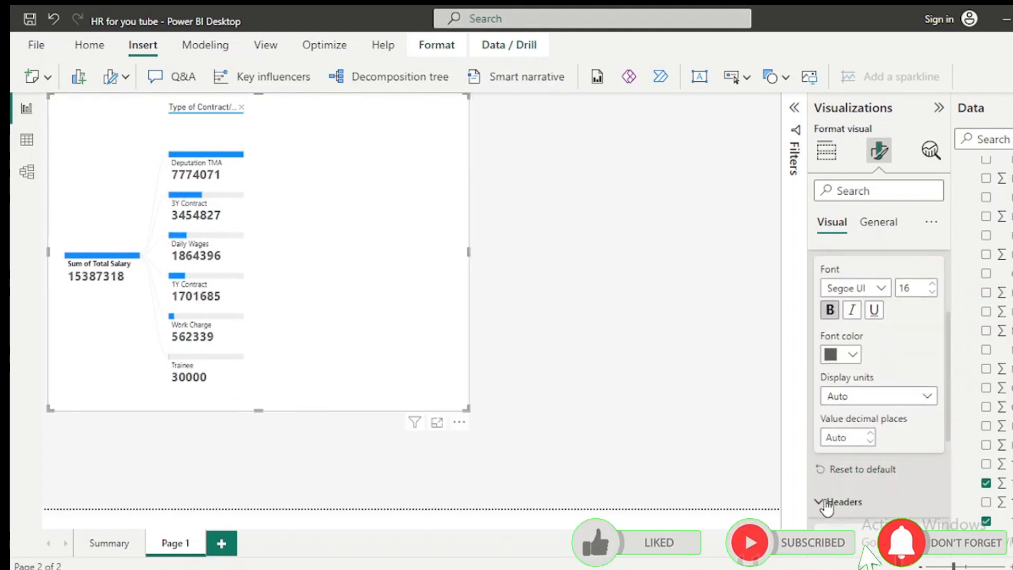
scroll(871, 504, "down", 2)
scroll(844, 457, "down", 1)
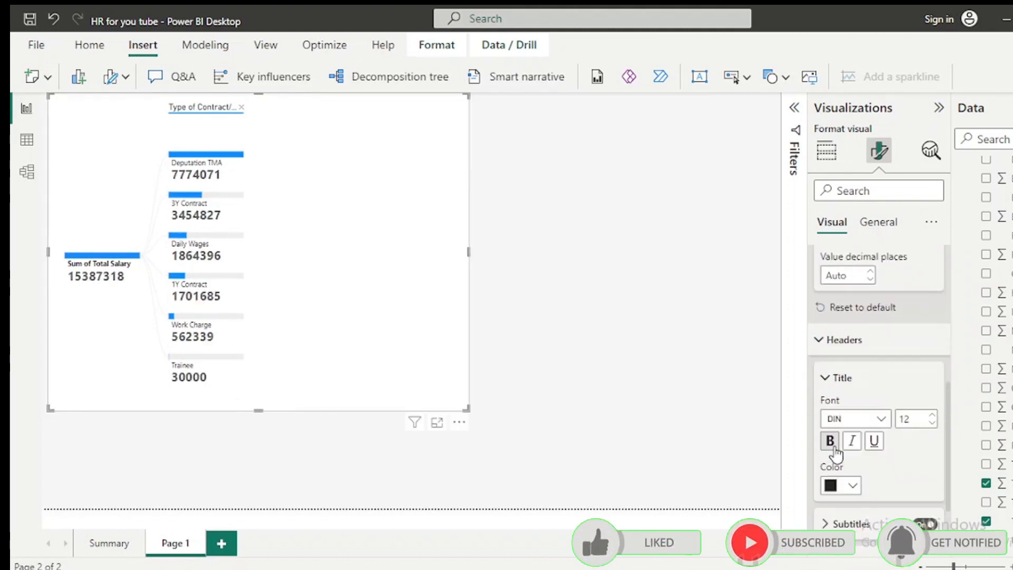
scroll(844, 464, "down", 1)
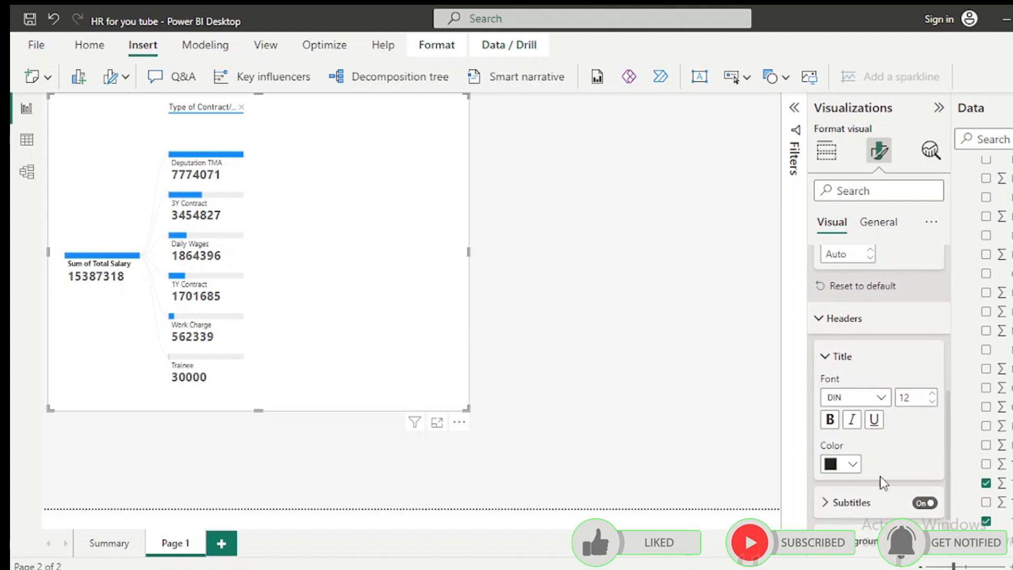
left_click(924, 505)
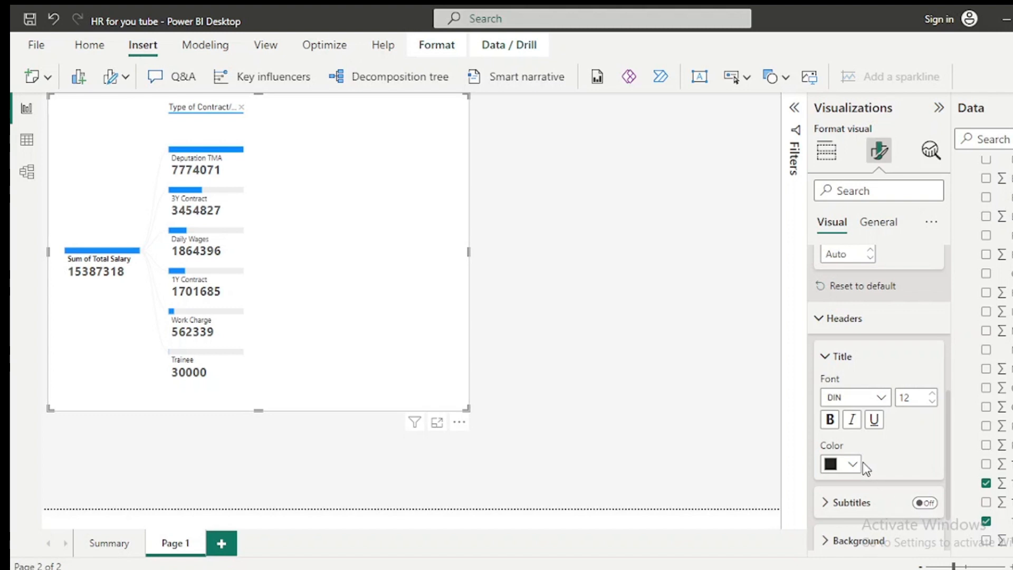
Set the background color of the decomposition tree's headers to light purple.
left_click(826, 358)
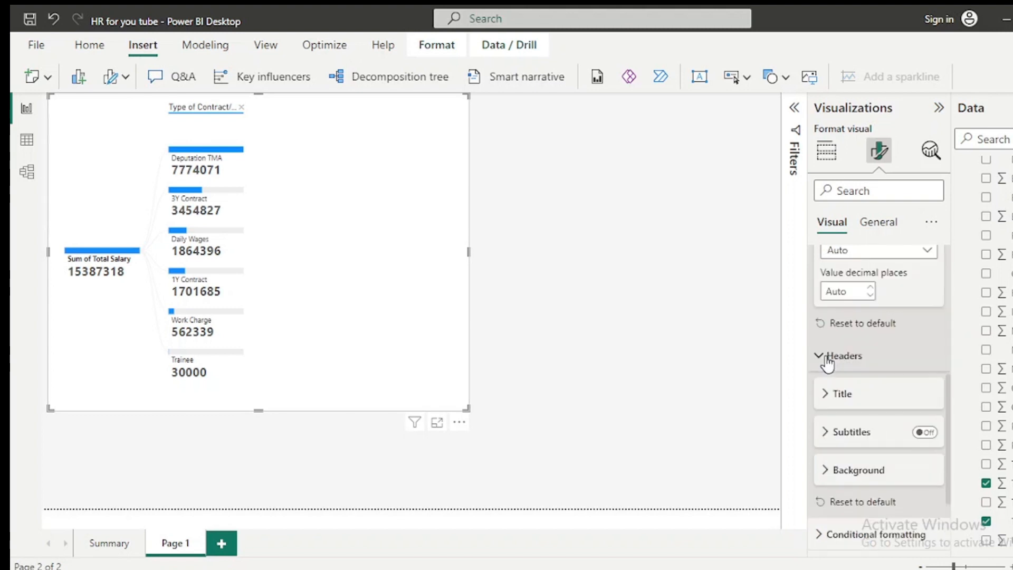
left_click(851, 470)
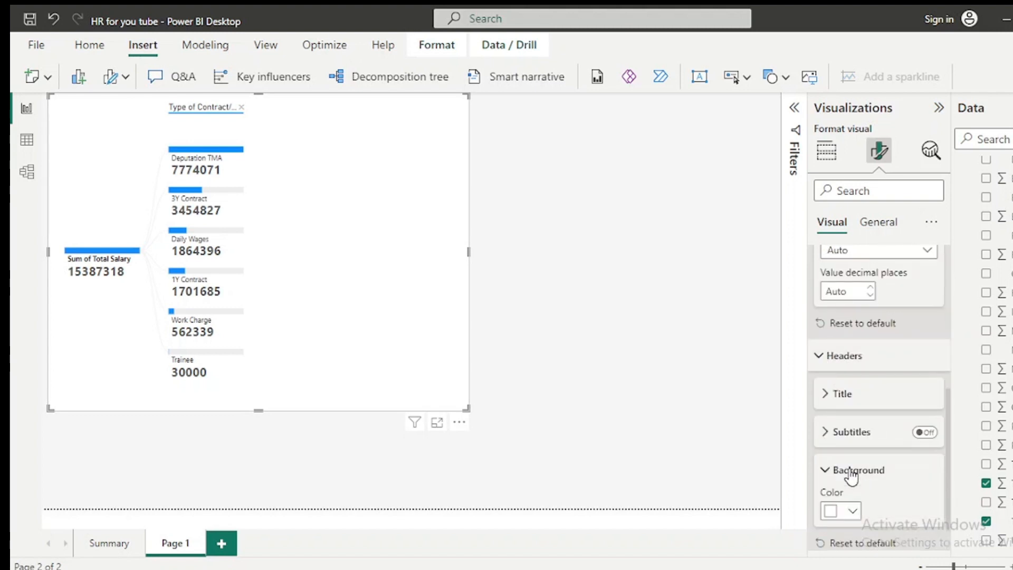
left_click(851, 471)
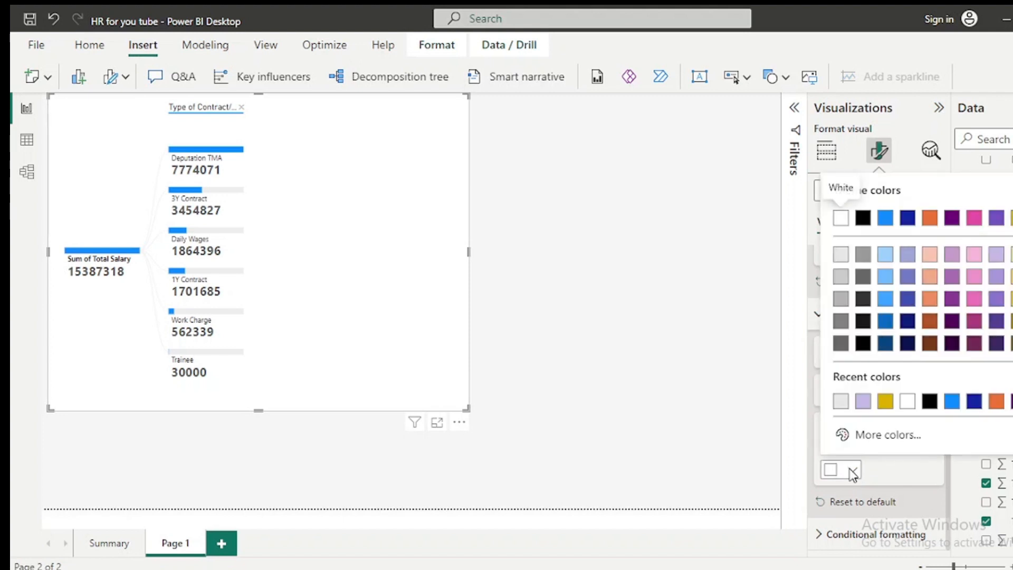
left_click(996, 255)
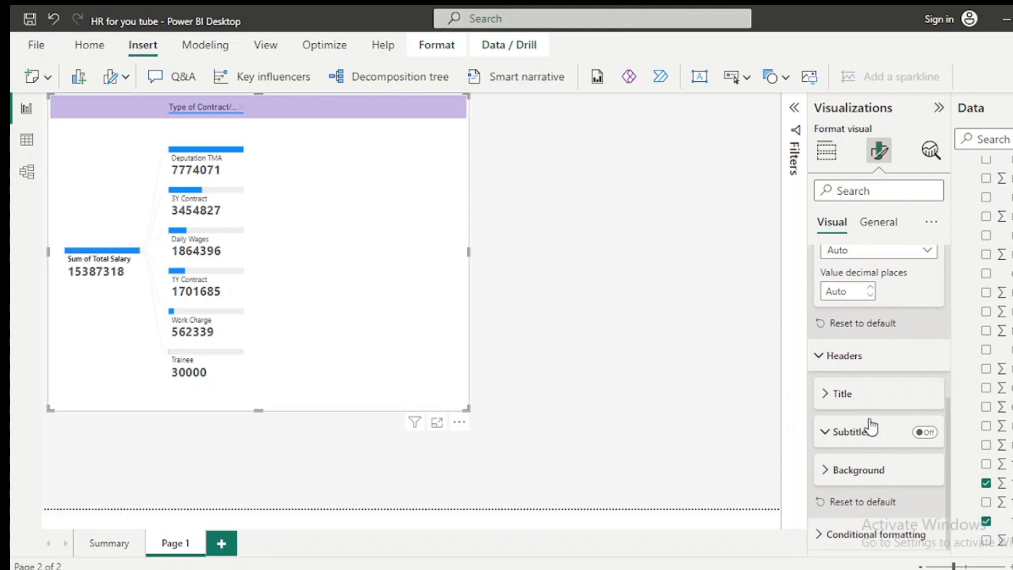
Look through the decomposition tree's tree settings and category label font options.
scroll(868, 417, "up", 5)
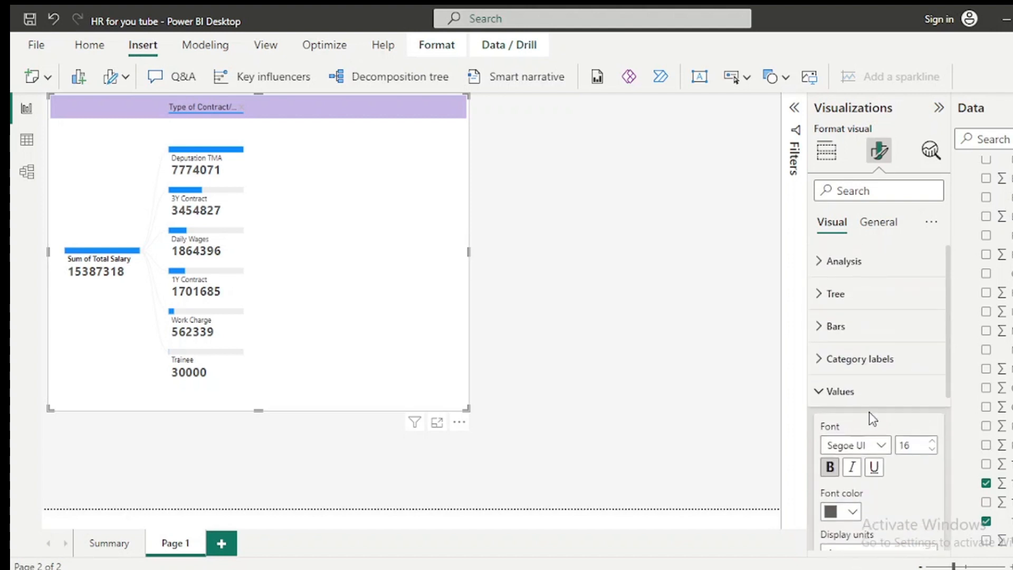
left_click(821, 298)
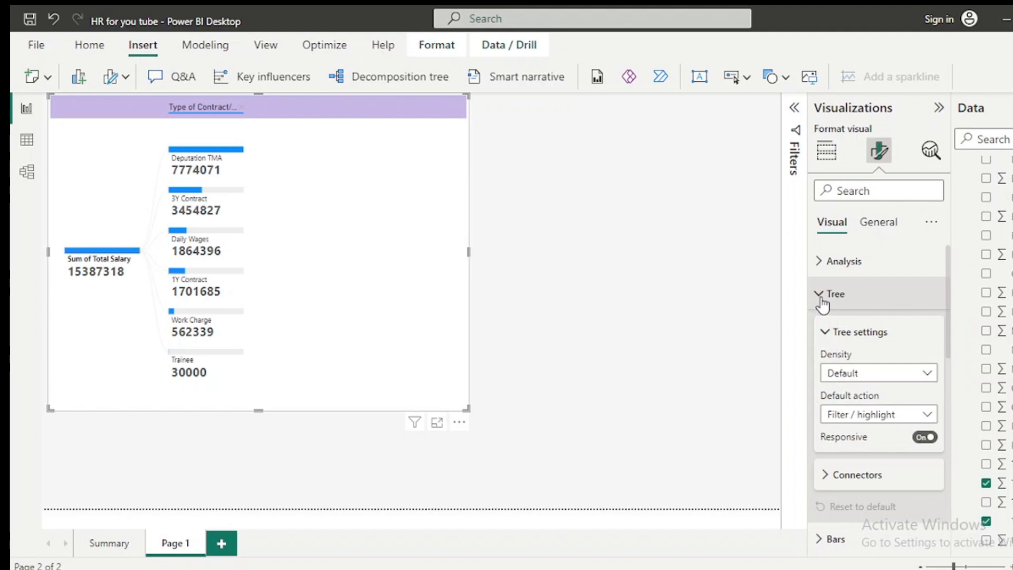
left_click(825, 300)
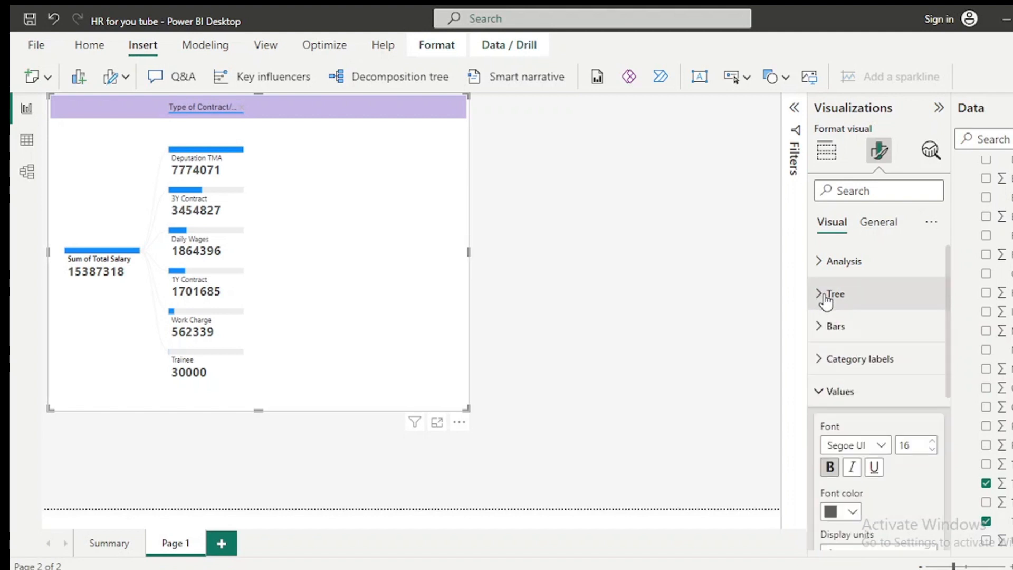
left_click(842, 363)
scroll(878, 379, "down", 1)
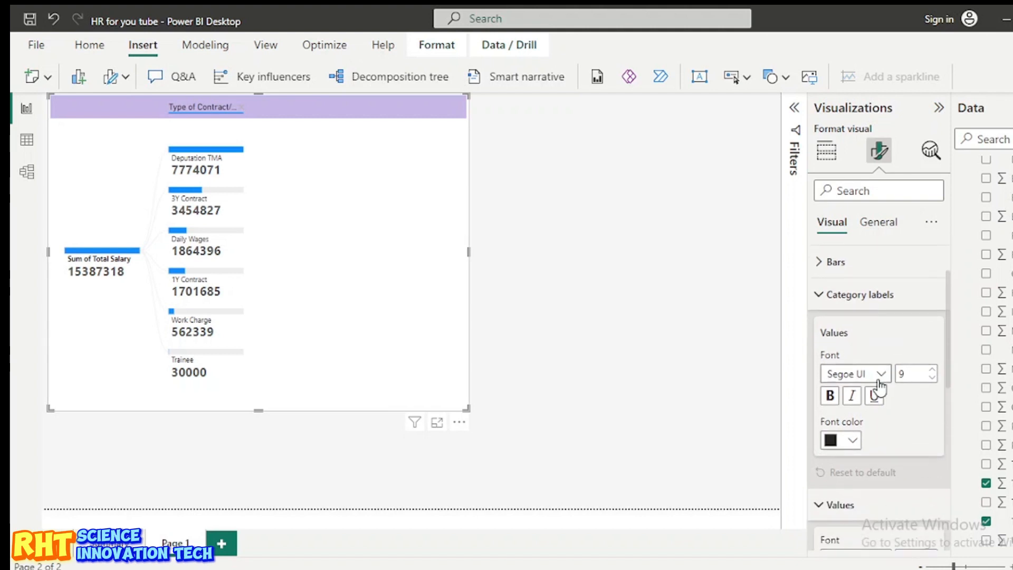
scroll(878, 383, "down", 1)
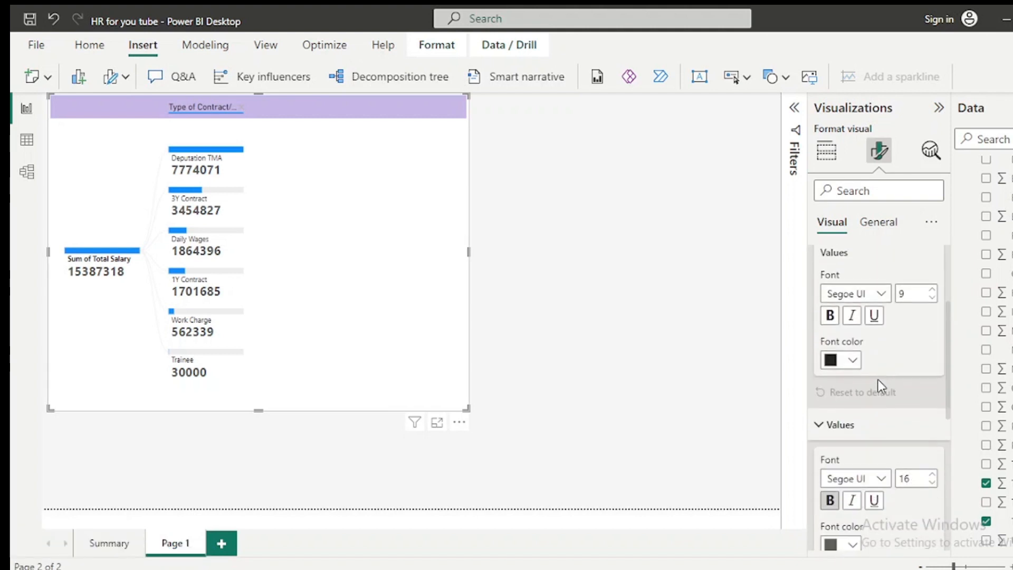
scroll(878, 383, "up", 2)
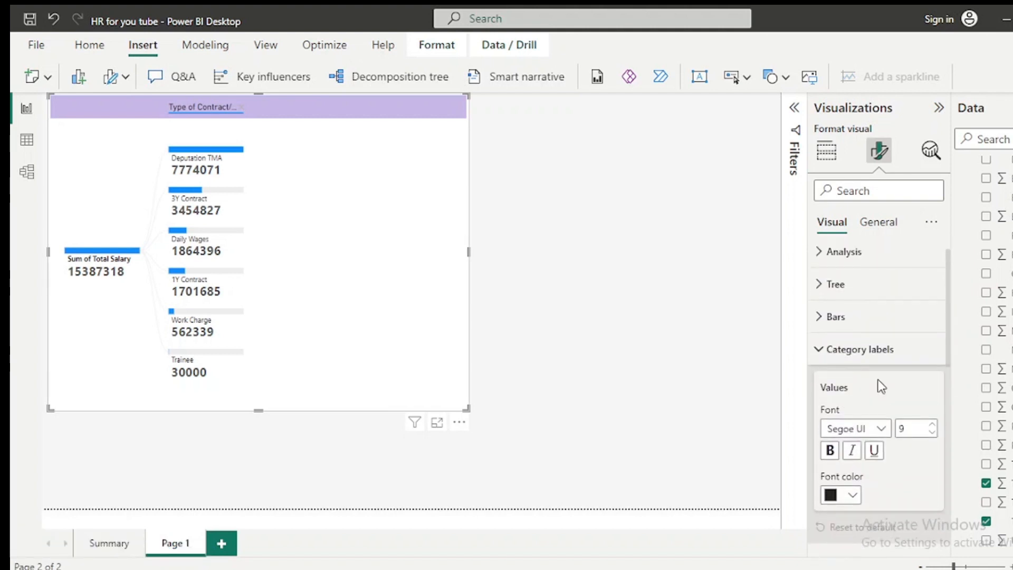
left_click(829, 353)
Set the size of the decomposition tree's bars to 118%.
left_click(821, 327)
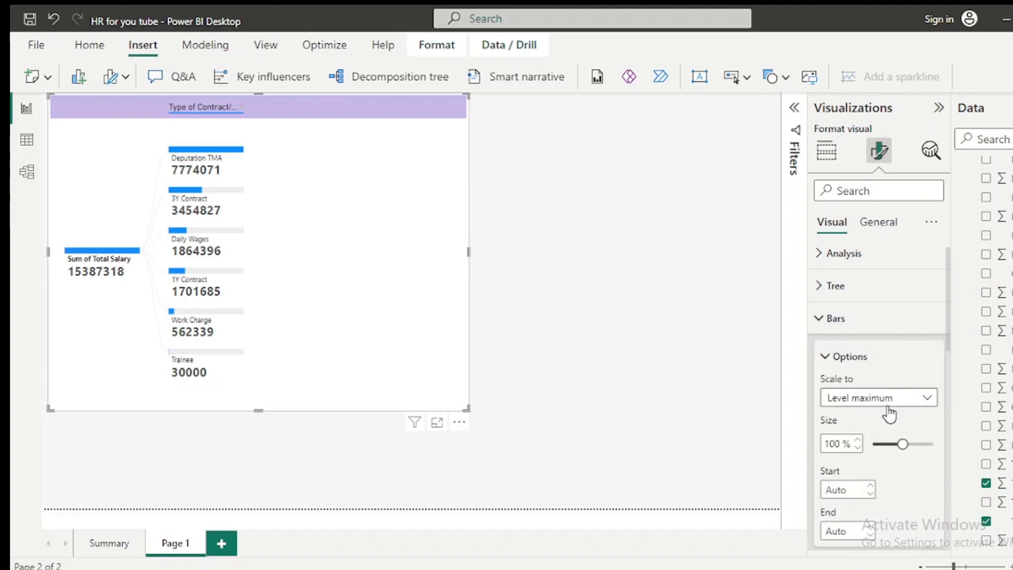
left_click(925, 447)
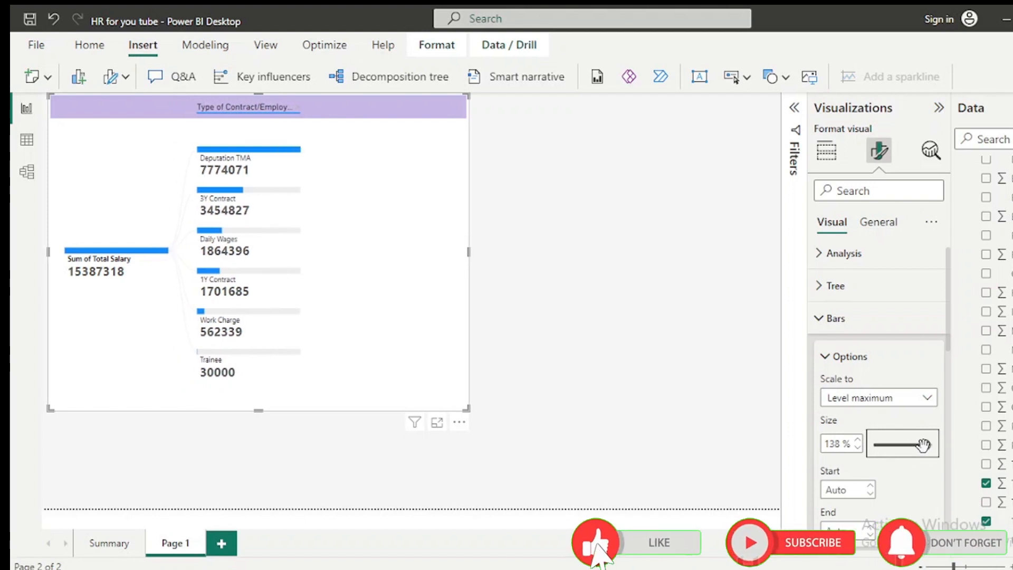
left_click(912, 445)
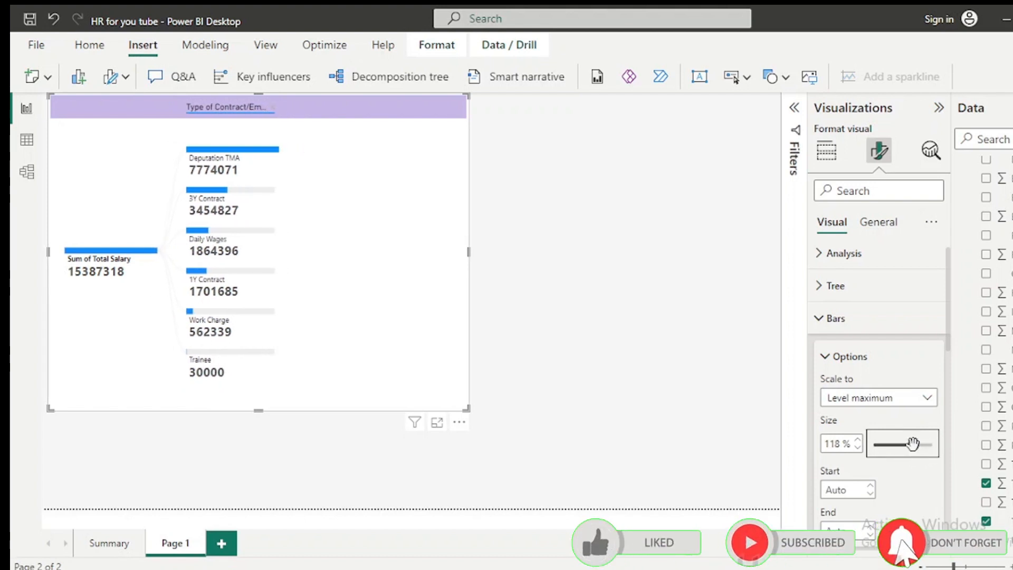
Try scaling the bars to the parent node and set the scale back to level maximum.
left_click(925, 399)
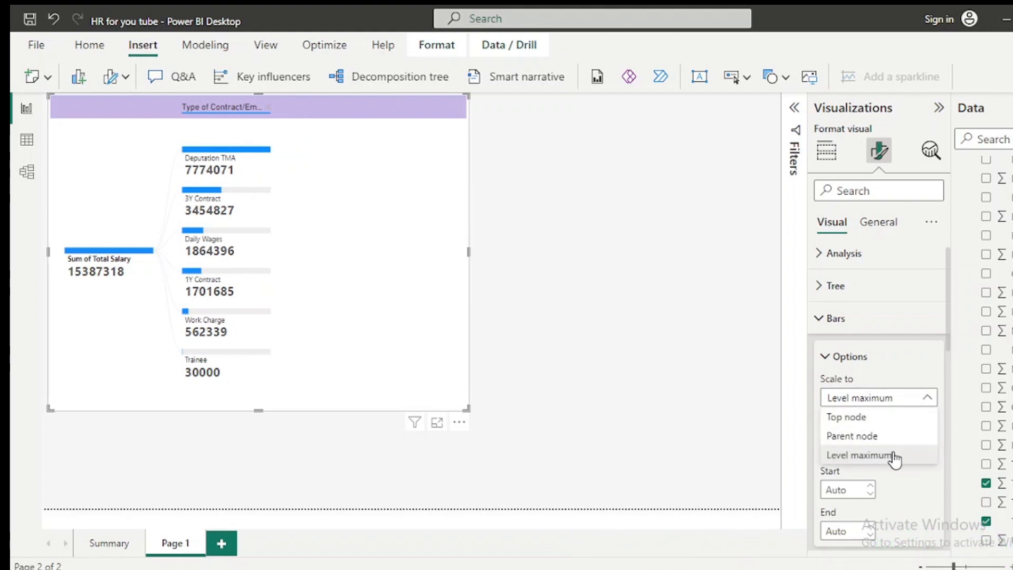
left_click(874, 435)
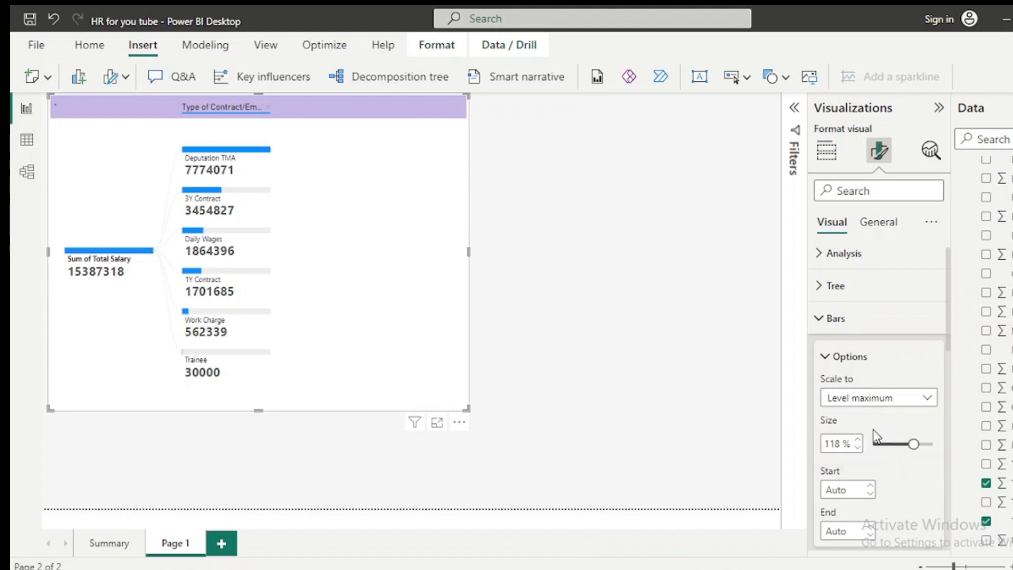
left_click(911, 401)
left_click(859, 454)
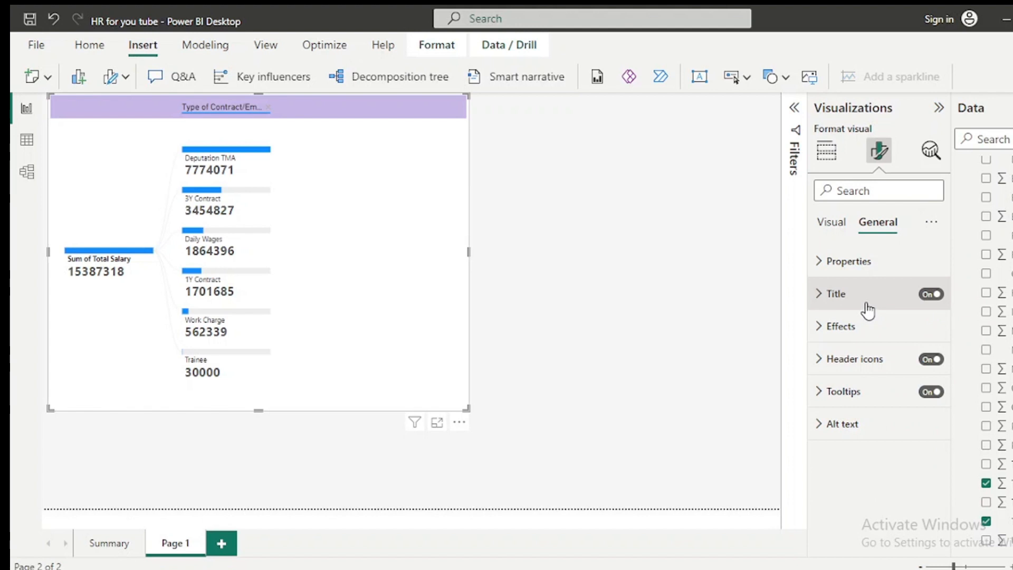
Turn off the decomposition tree visual's title.
left_click(867, 310)
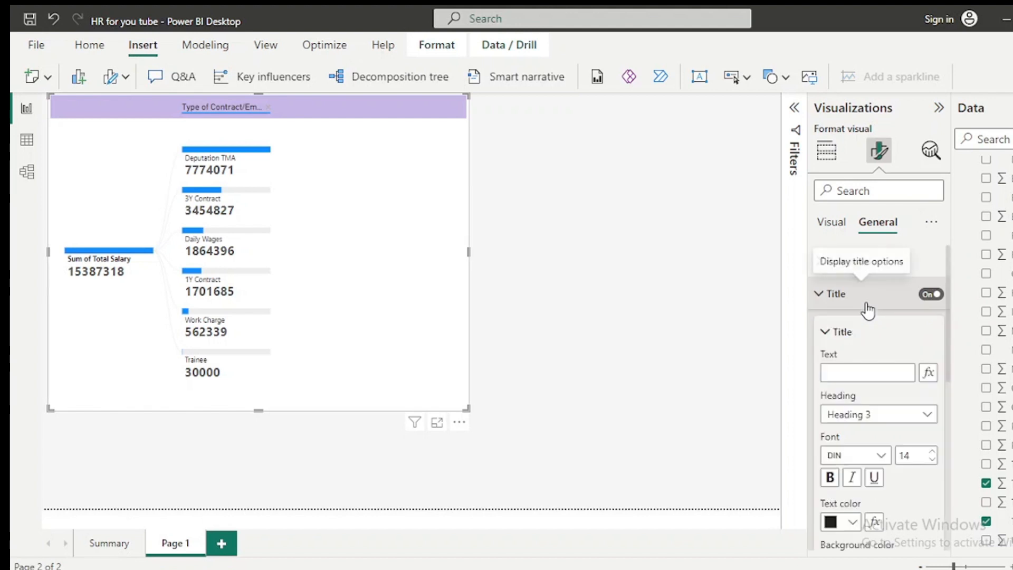
left_click(929, 295)
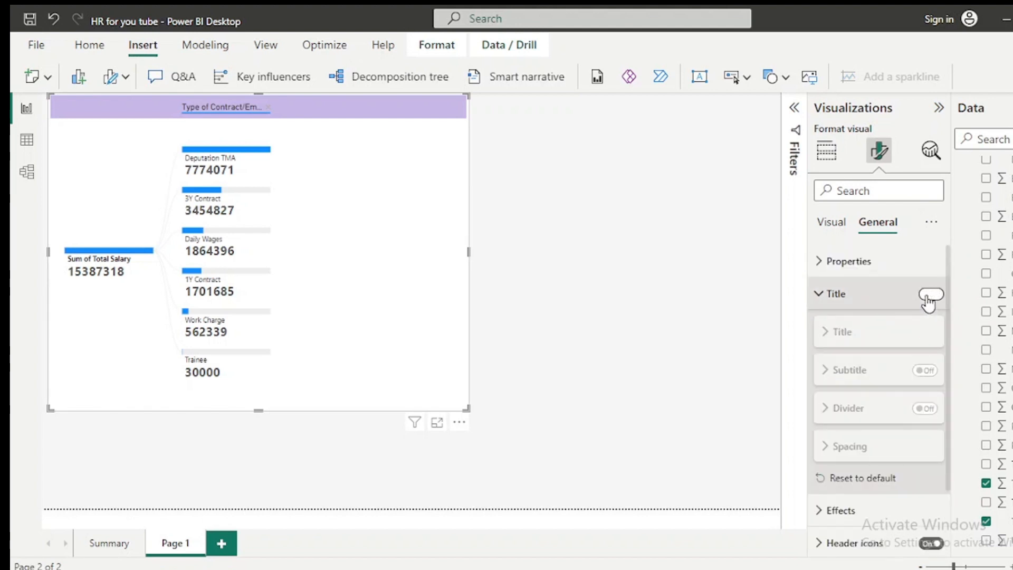
left_click(929, 294)
left_click(930, 294)
Set the decomposition tree's visual background to light purple with 46% transparency and reduce the visual's height slightly.
scroll(893, 443, "down", 2)
left_click(843, 437)
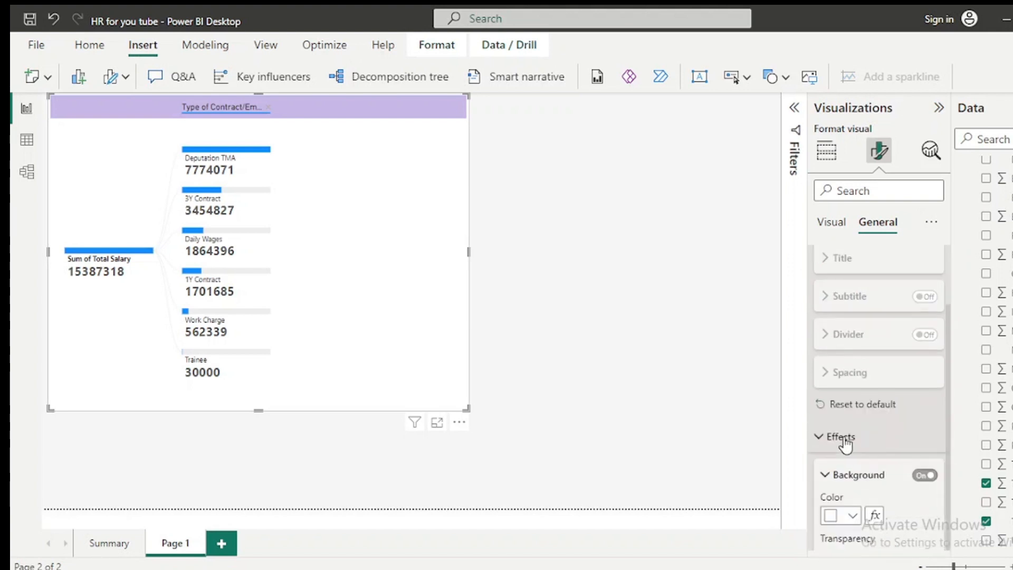
scroll(847, 427, "down", 2)
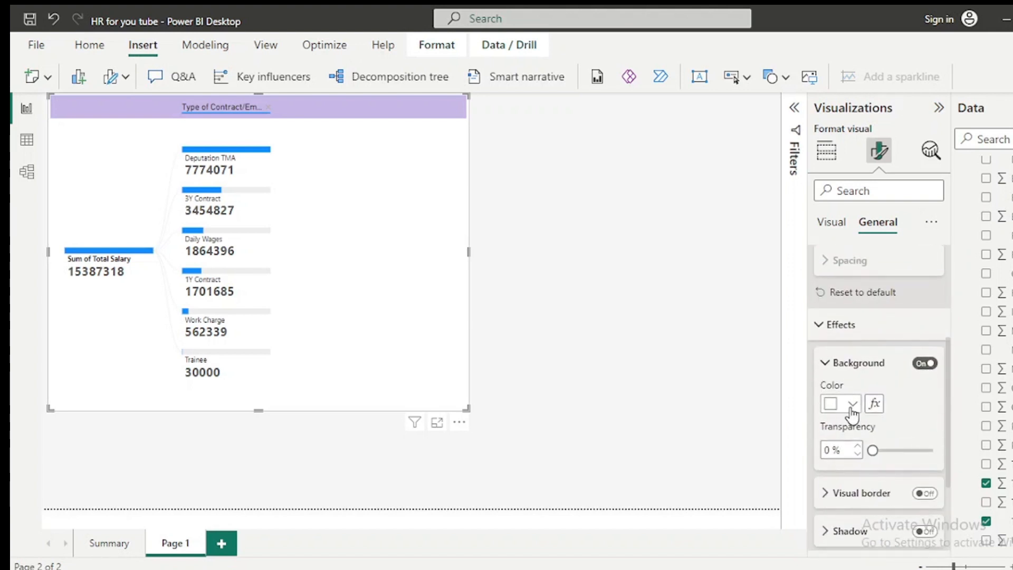
left_click(852, 405)
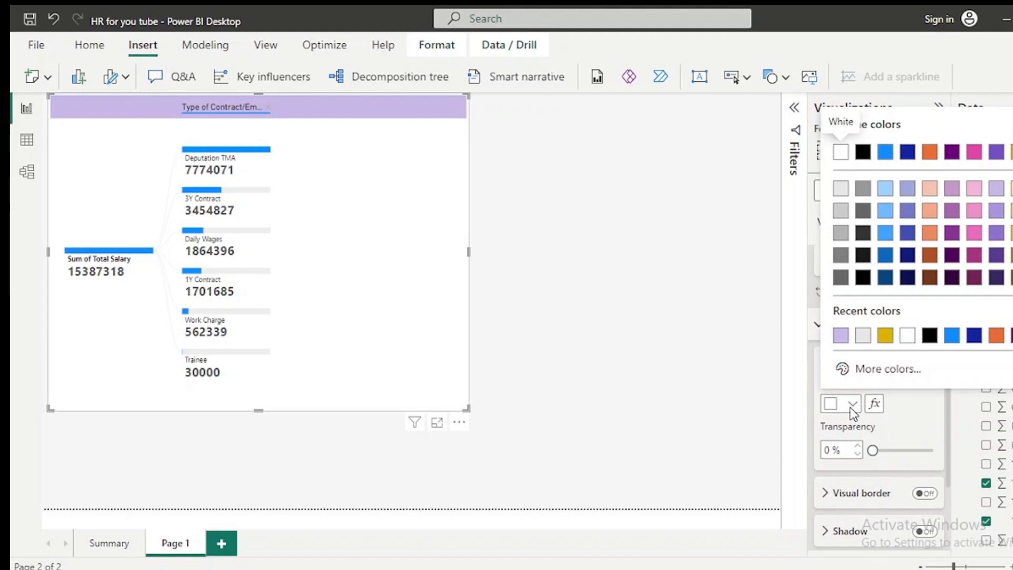
left_click(998, 190)
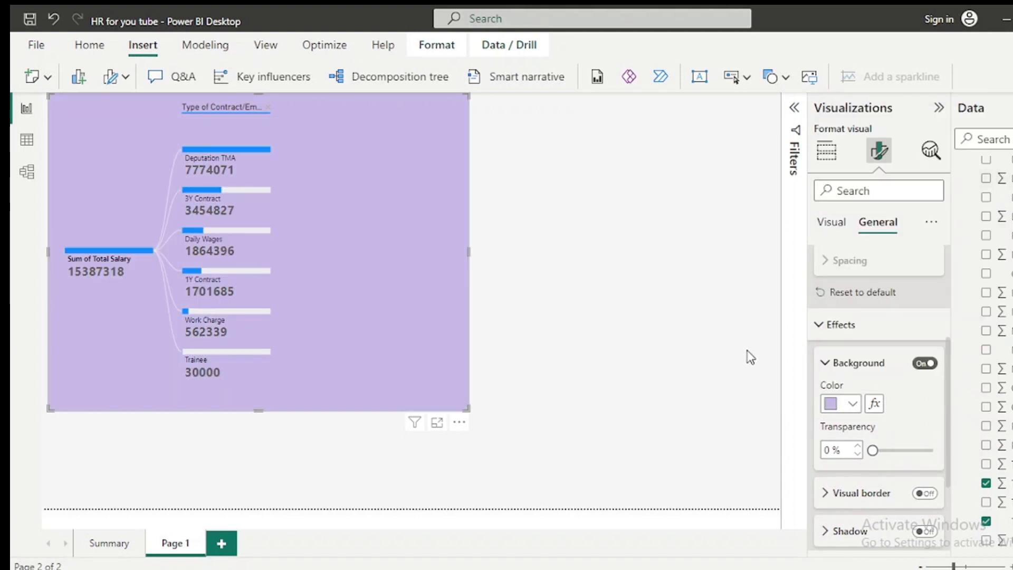
left_click(891, 451)
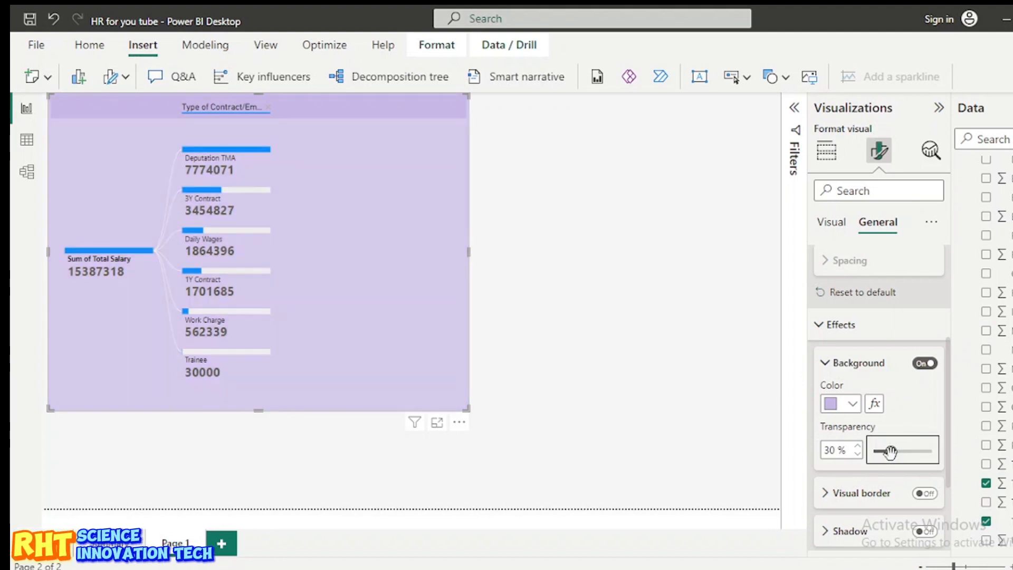
left_click(901, 453)
left_click_drag(254, 406, 258, 390)
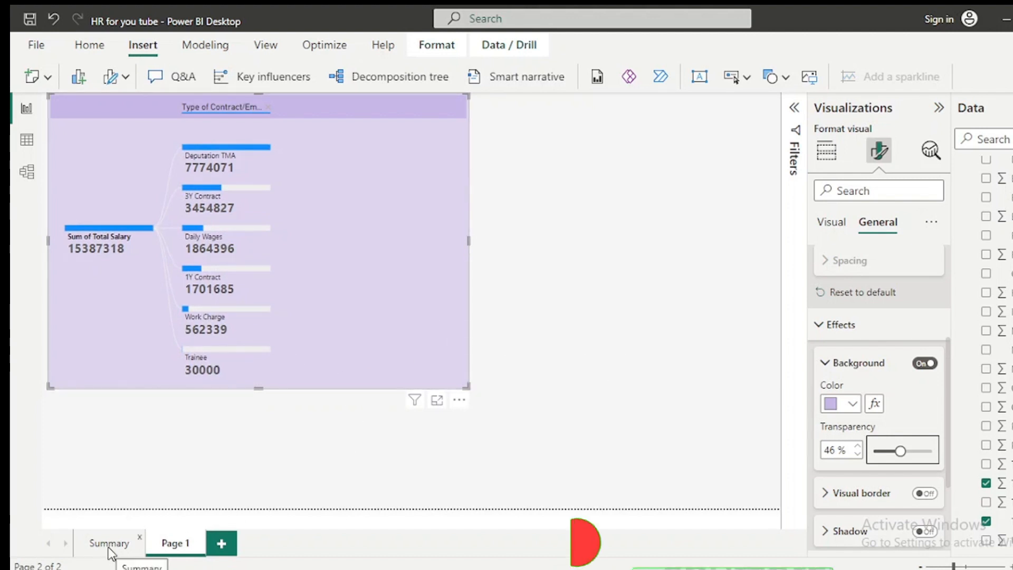
Increase the decomposition tree visual's height so that all six contract types from Deputation TMA to Trainee fit.
left_click(340, 181)
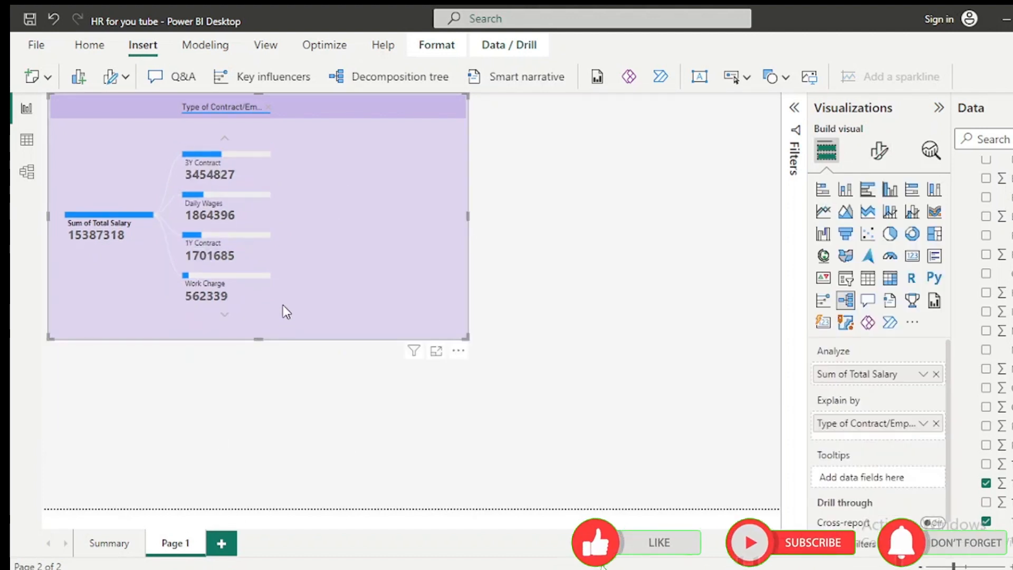
left_click_drag(255, 337, 247, 411)
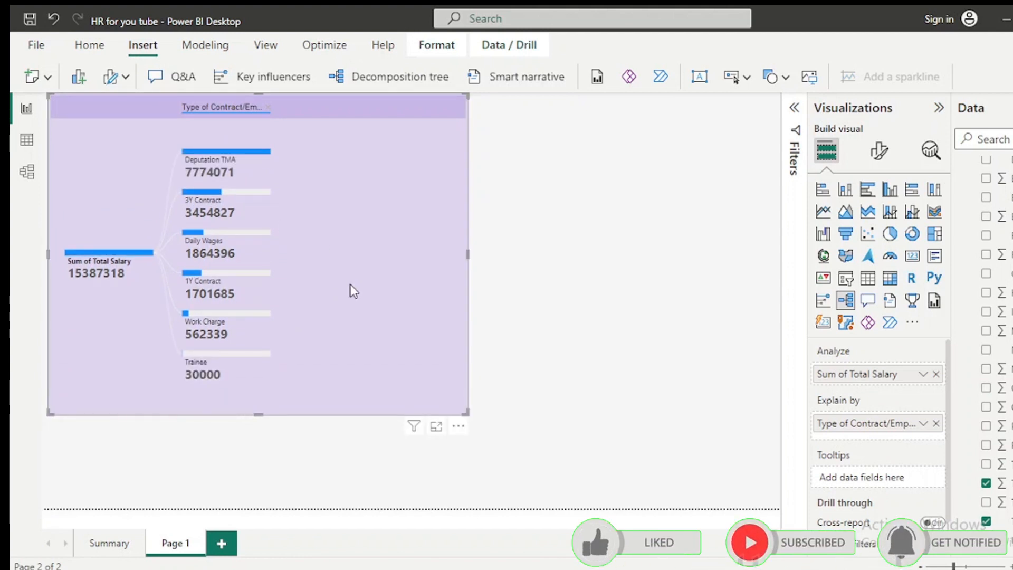
left_click_drag(460, 102, 451, 81)
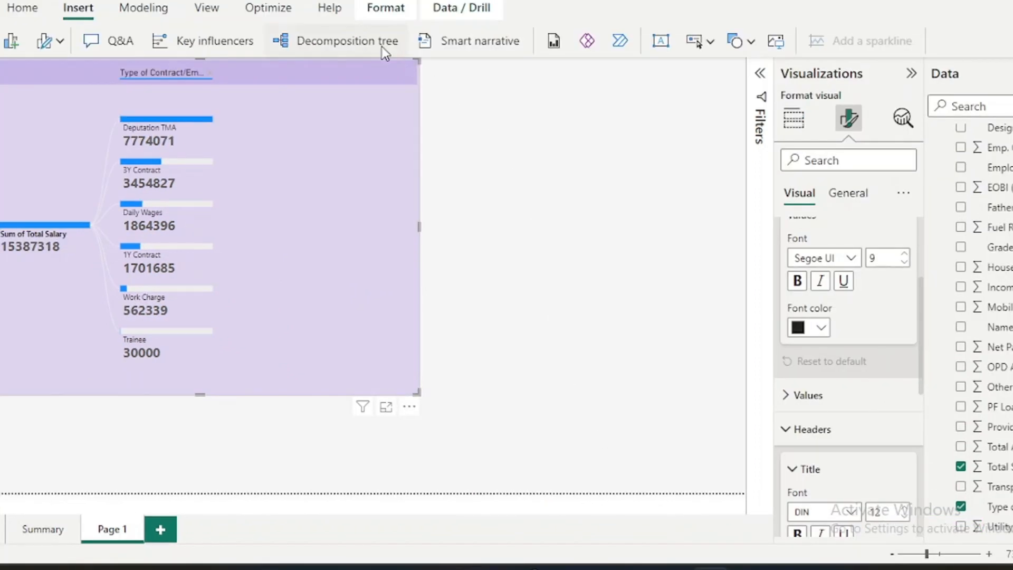
left_click(492, 49)
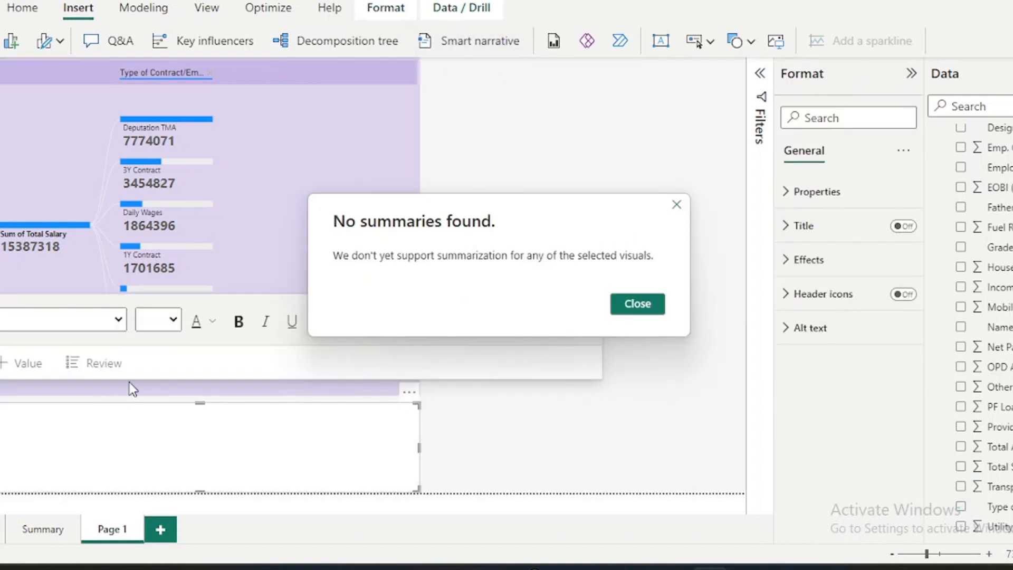
left_click(677, 205)
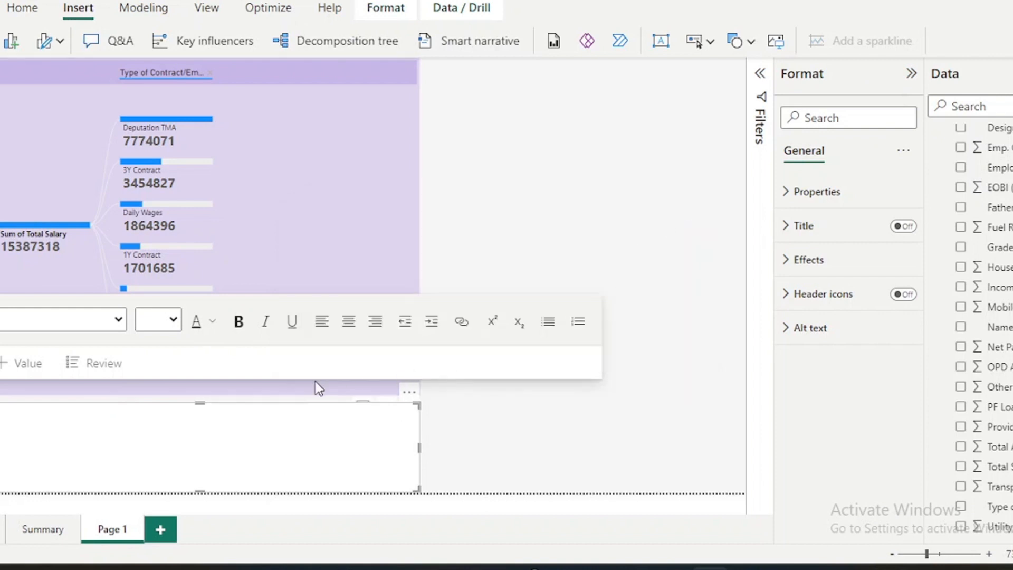
left_click(69, 433)
left_click(461, 323)
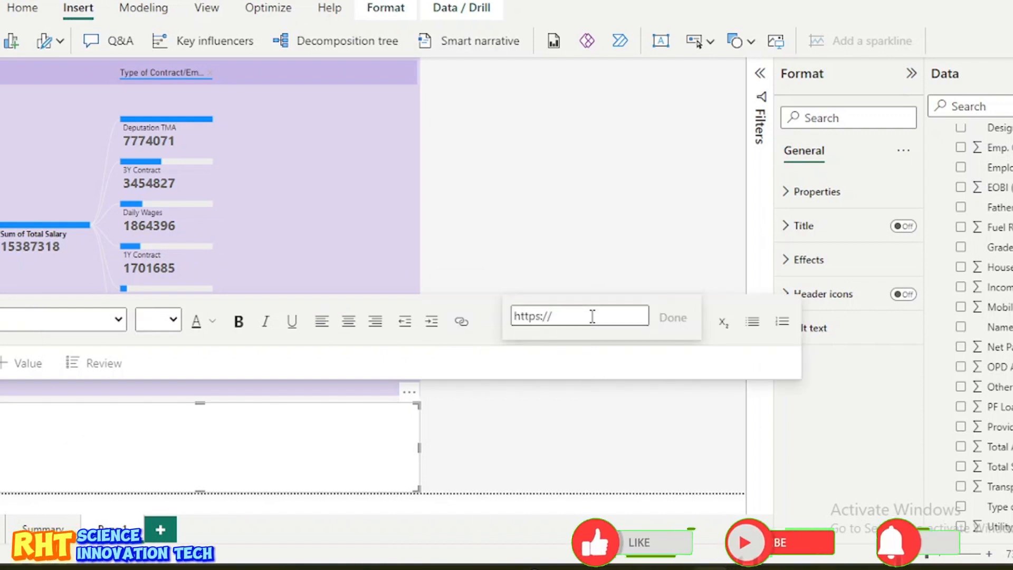
key("ctrl+v")
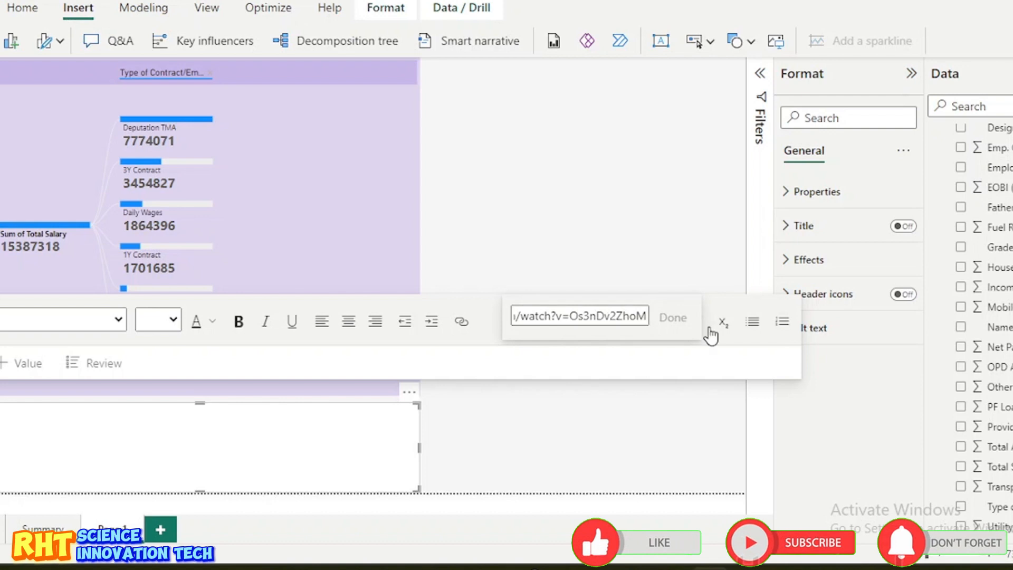
left_click(608, 394)
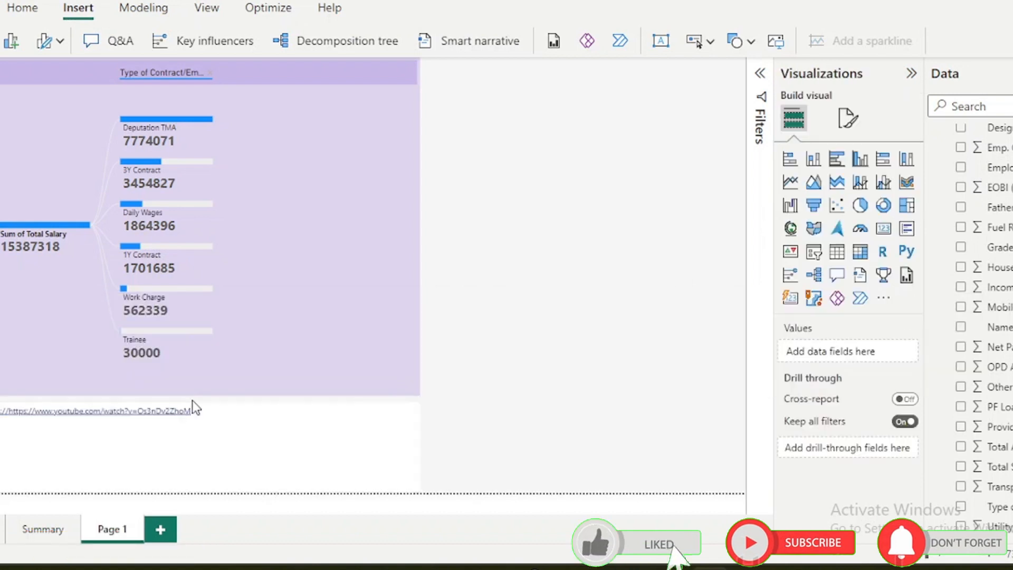
Open the YouTube hyperlink from the smart narrative's text in the web browser to test it.
left_click(147, 411)
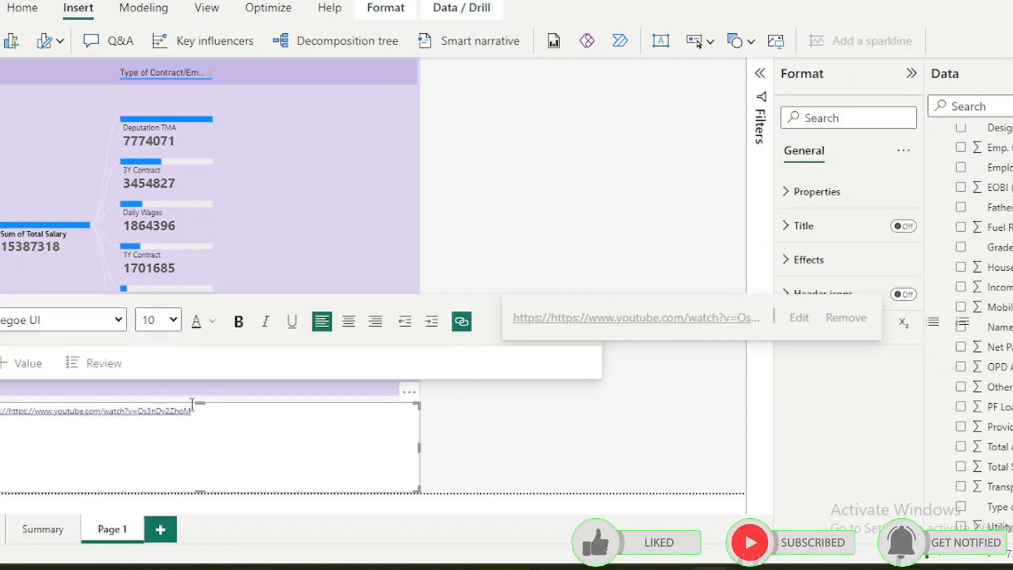
left_click(553, 327)
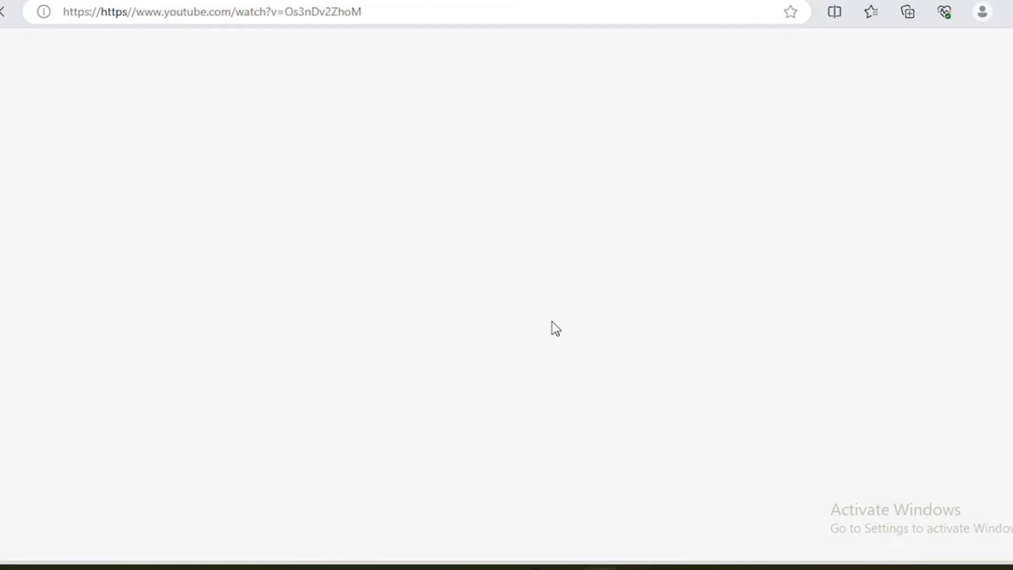